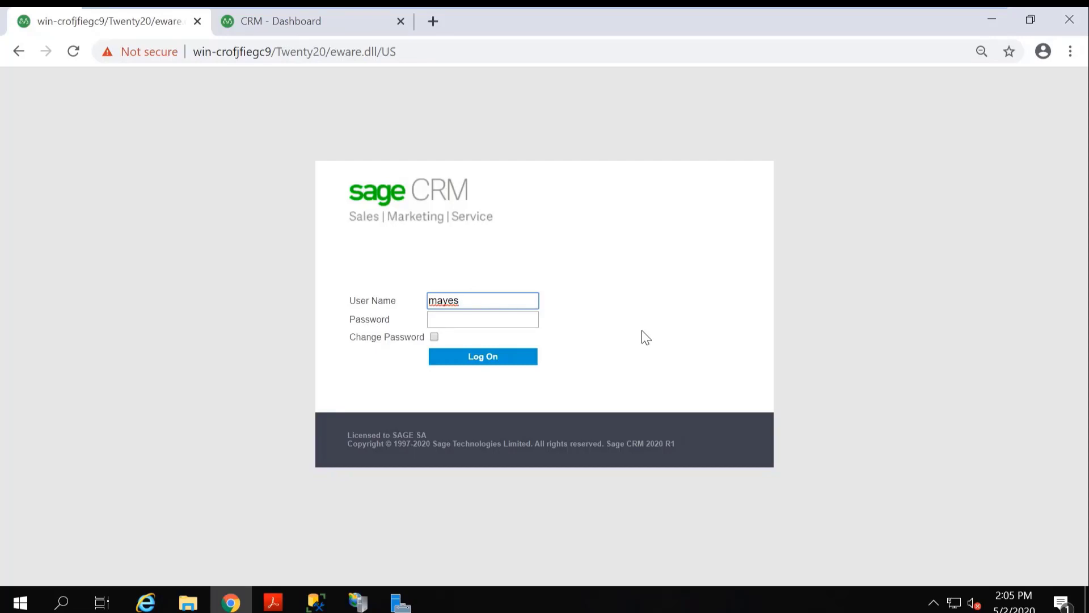
Log on to the CRM, check the Log Me In To setting in the user preferences, and return to the dashboard.
left_click(495, 360)
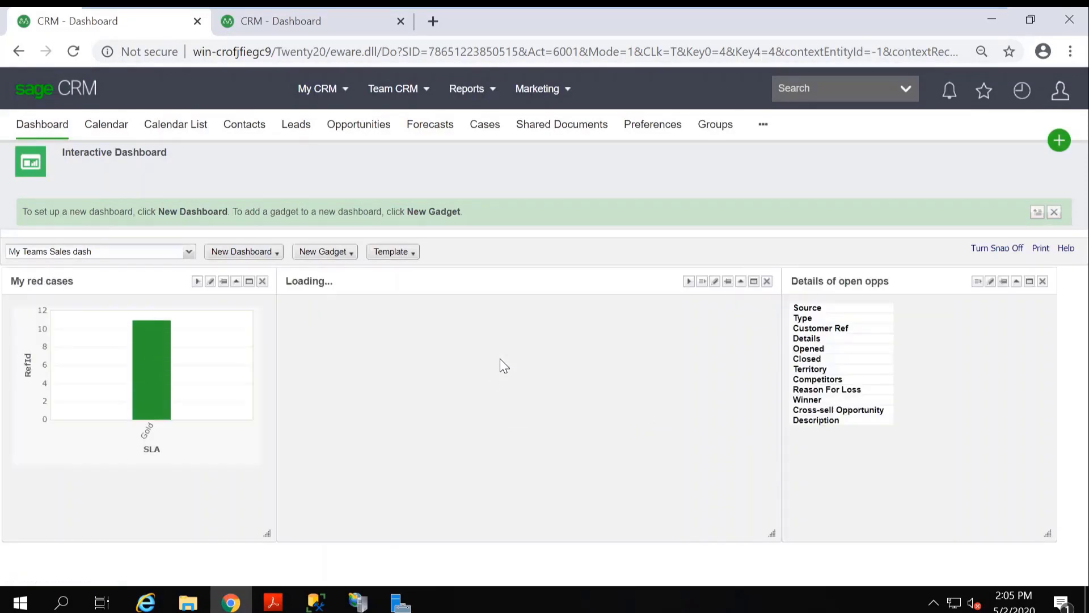
left_click(660, 128)
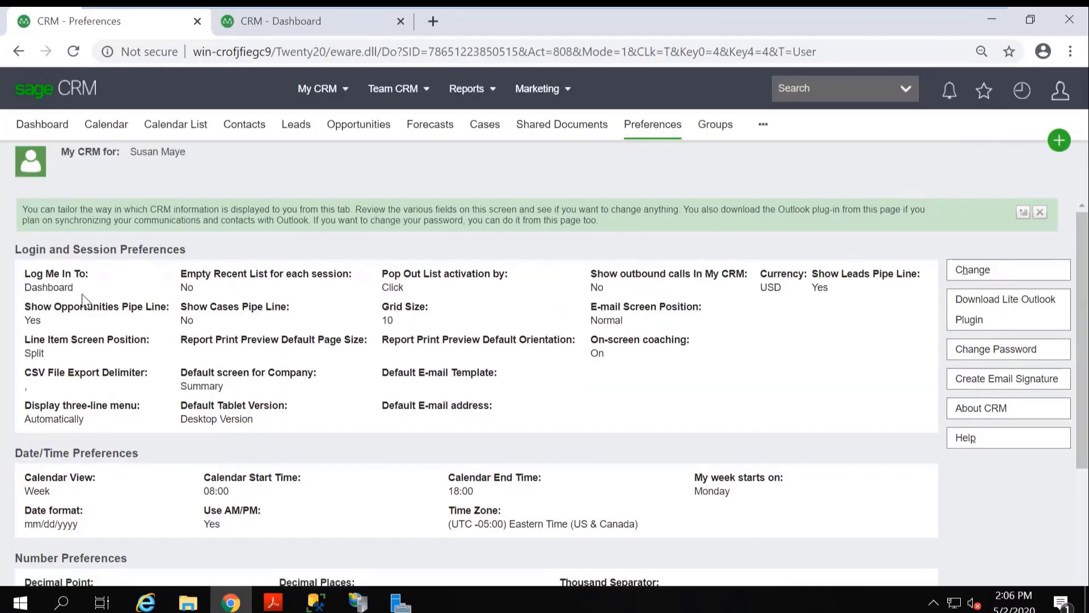
left_click_drag(83, 291, 19, 278)
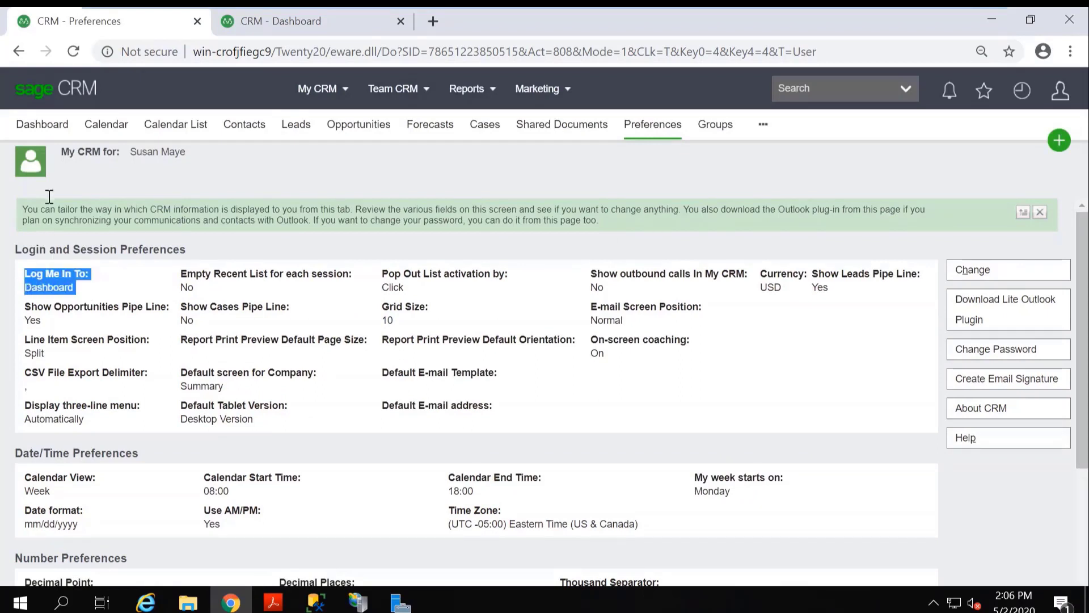
left_click(60, 128)
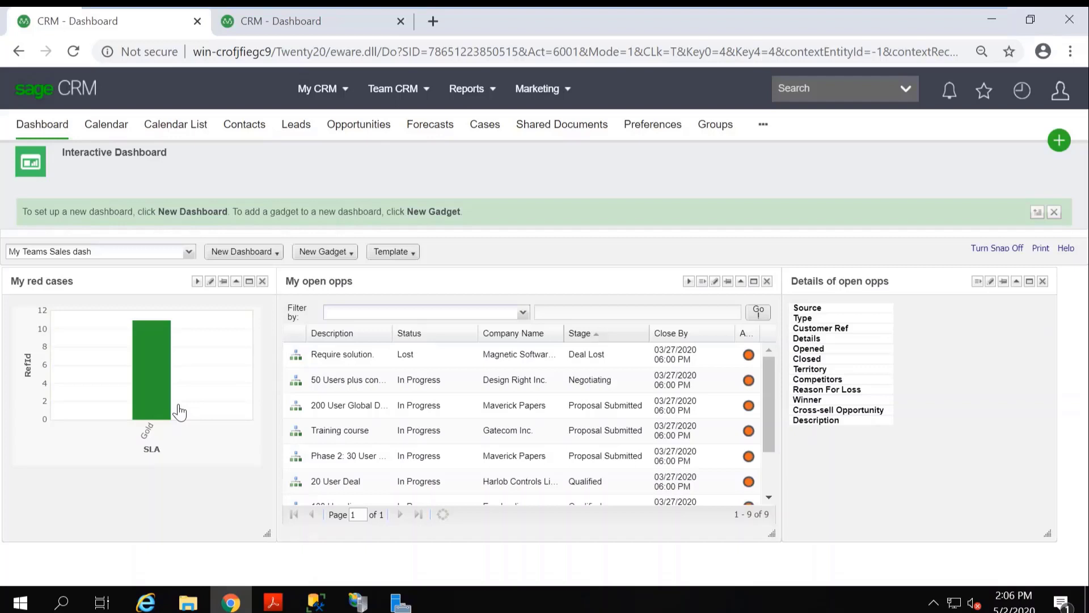
left_click(189, 252)
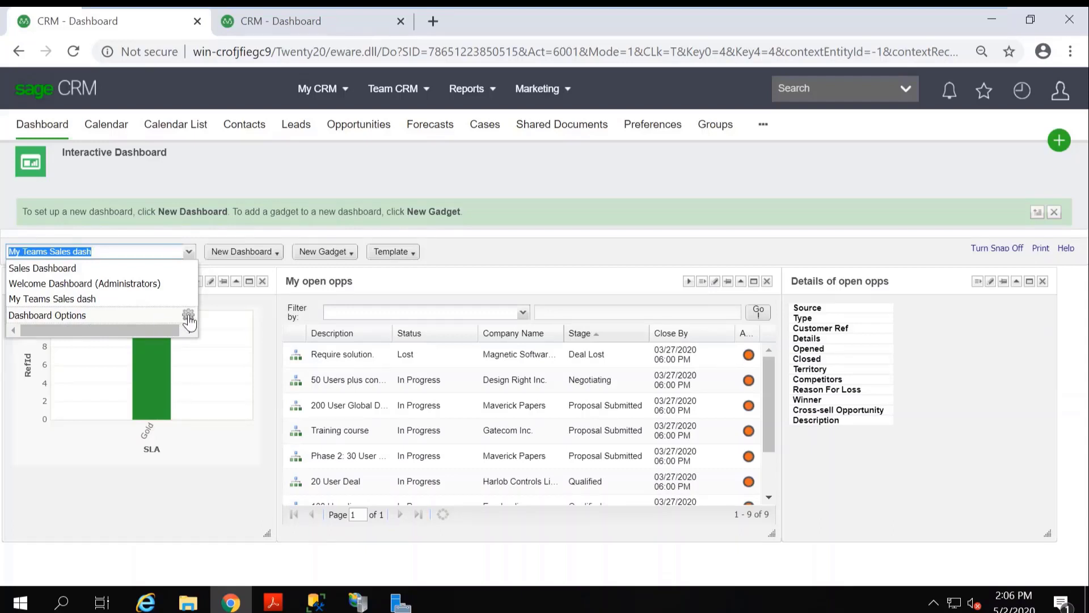
left_click(191, 253)
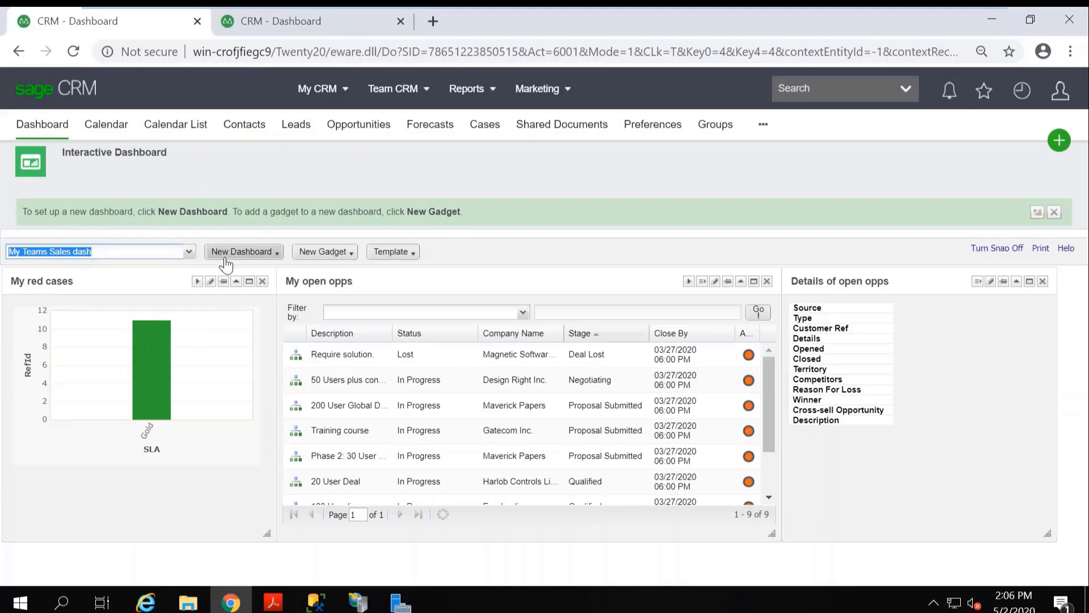
left_click(277, 254)
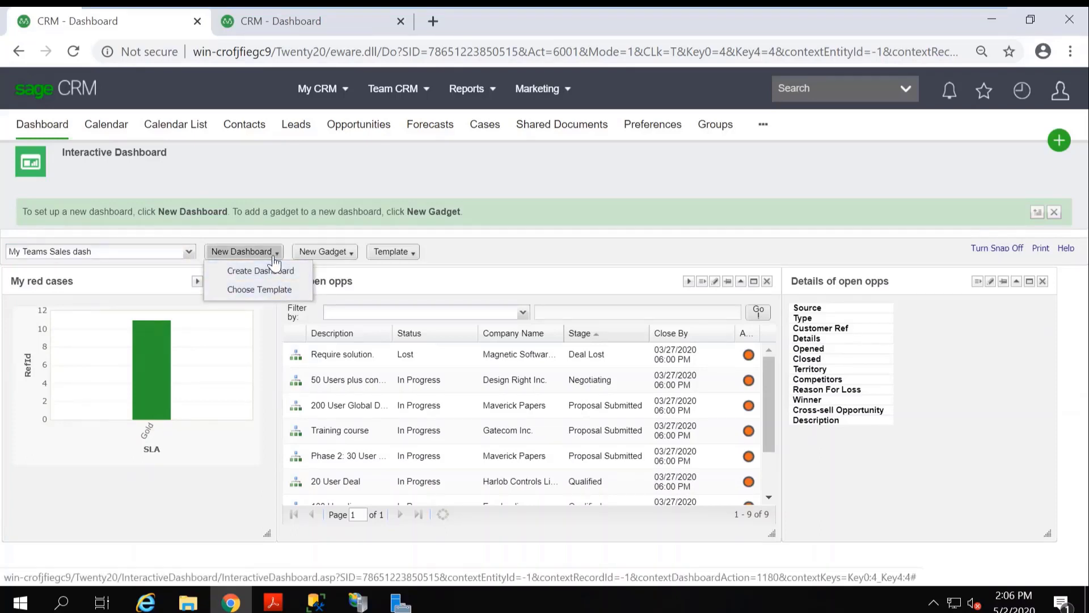
left_click(351, 254)
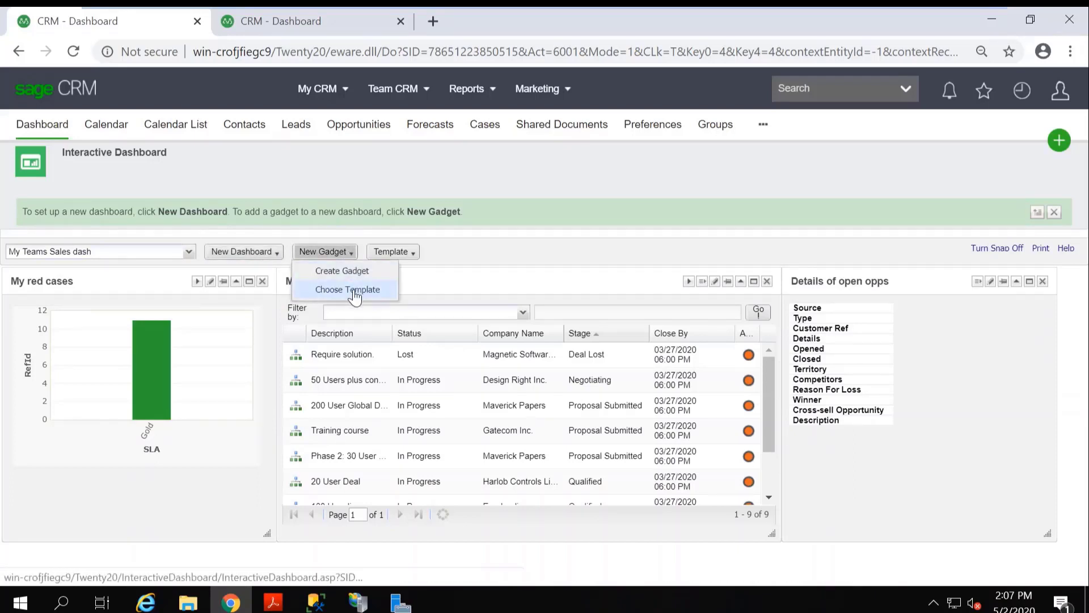
left_click(489, 236)
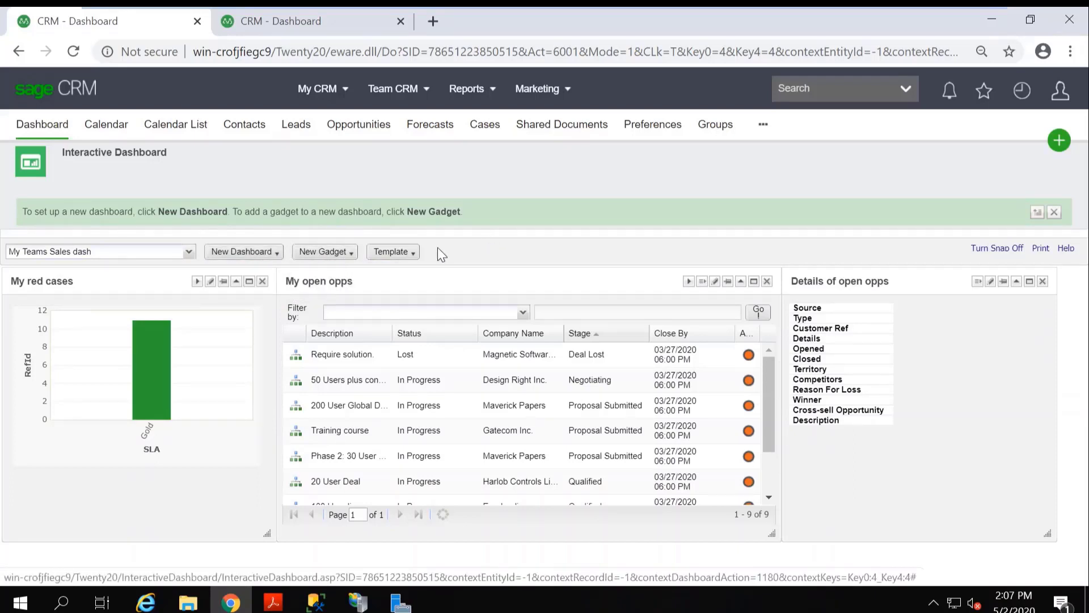
Examine the properties of the Welcome Dashboard template among the dashboard templates, then close the templates dialog.
left_click(414, 256)
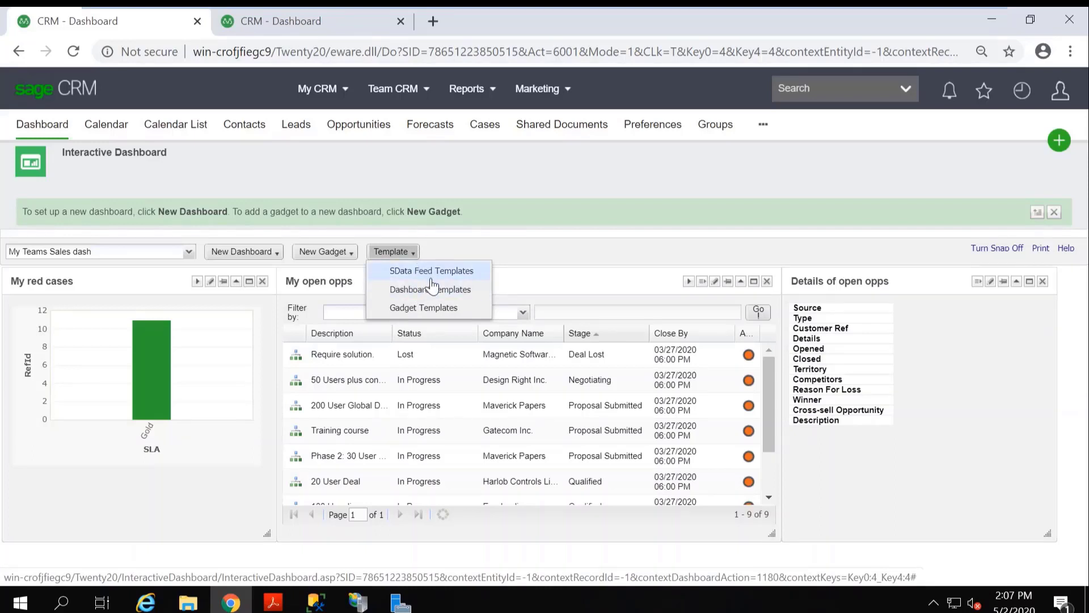
left_click(464, 294)
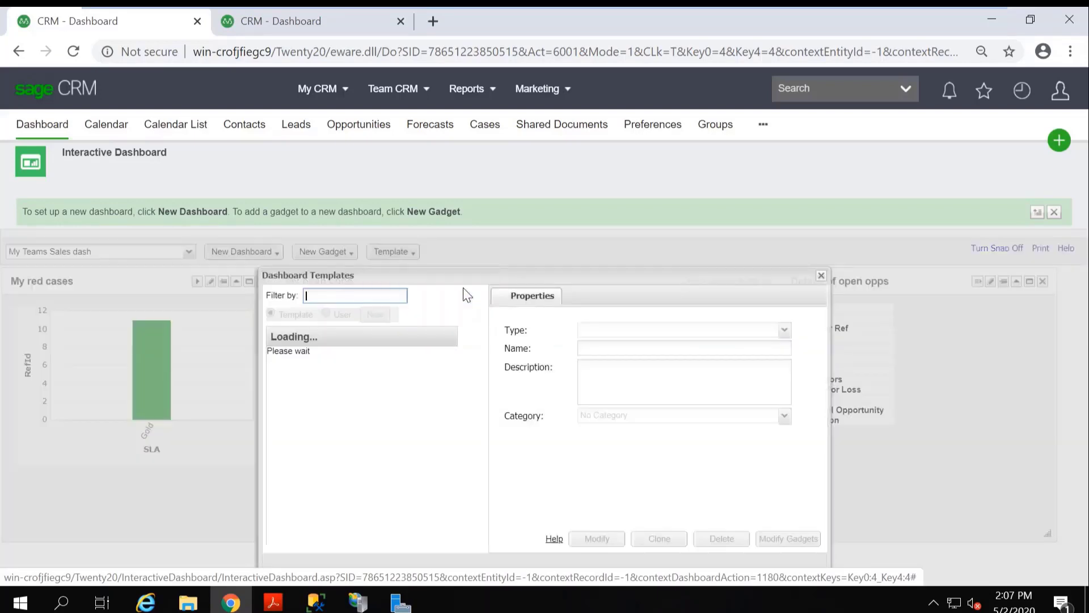
left_click_drag(436, 274, 439, 242)
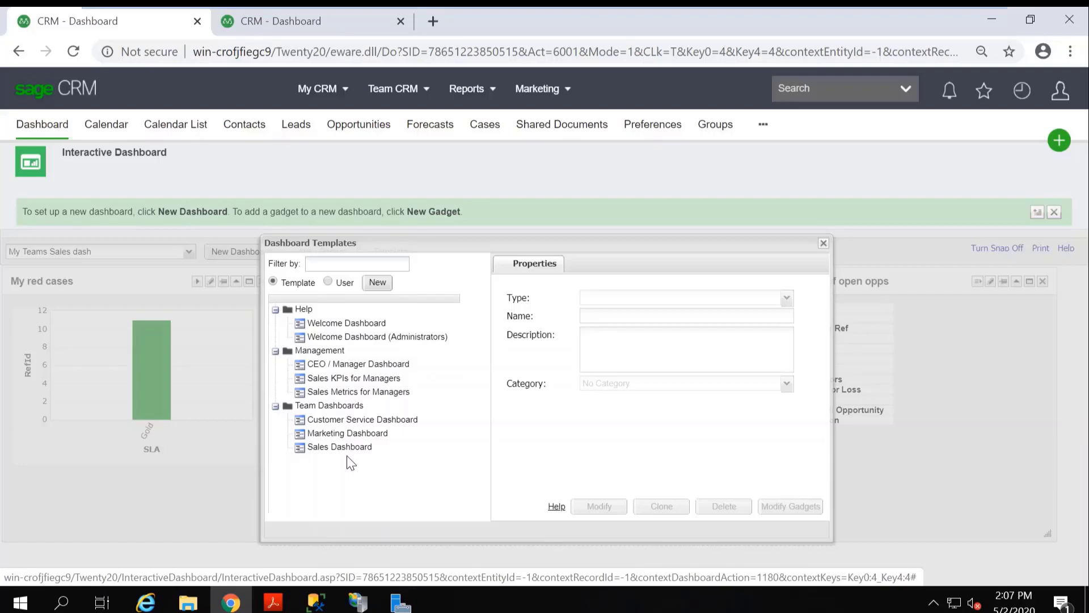
left_click(369, 325)
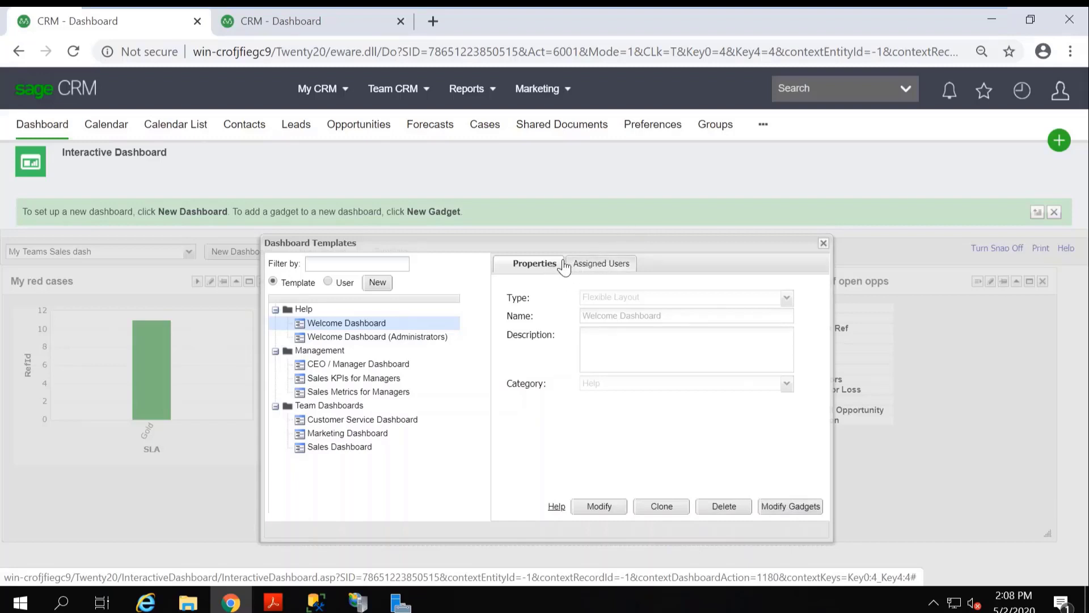
left_click(823, 243)
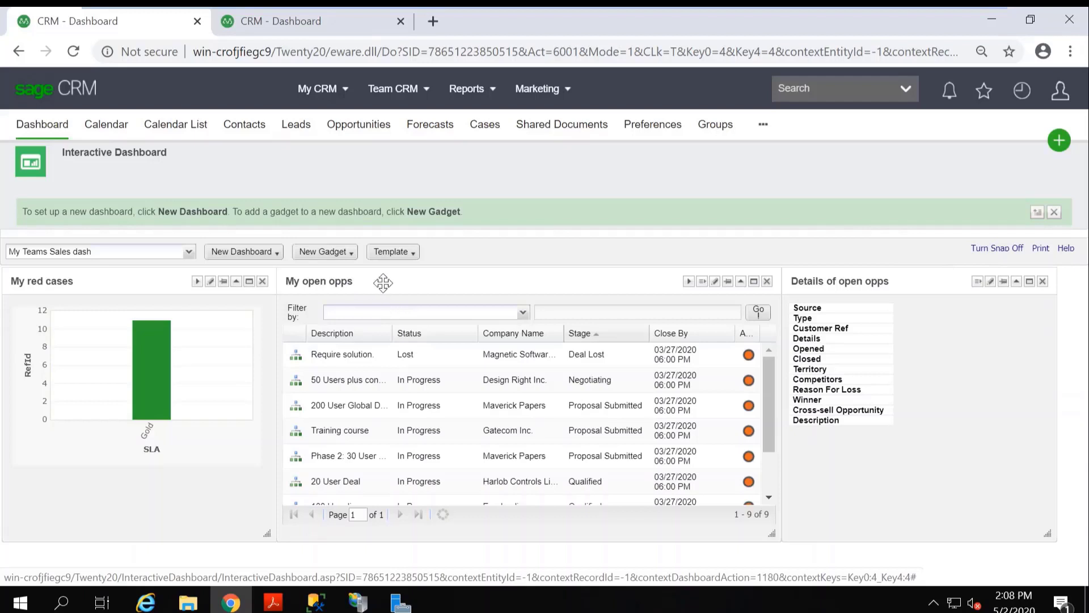
Move the My open opps gadget out of alignment and snap it back between My red cases and Details of open opps.
left_click_drag(383, 282, 397, 308)
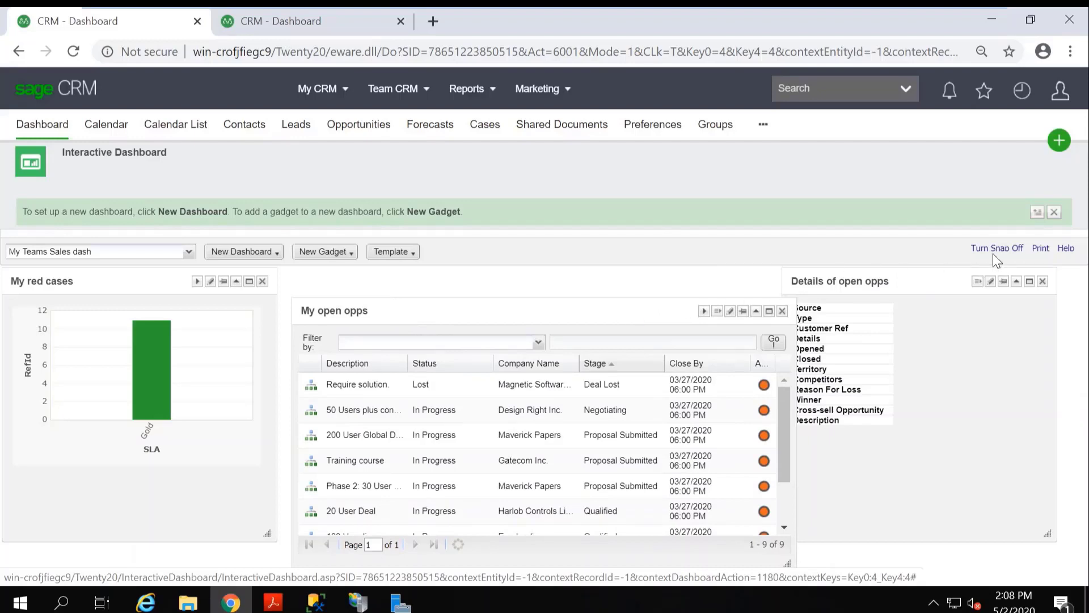
mouse_move(614, 312)
left_mouse_down()
mouse_move(615, 289)
mouse_move(627, 303)
left_mouse_up()
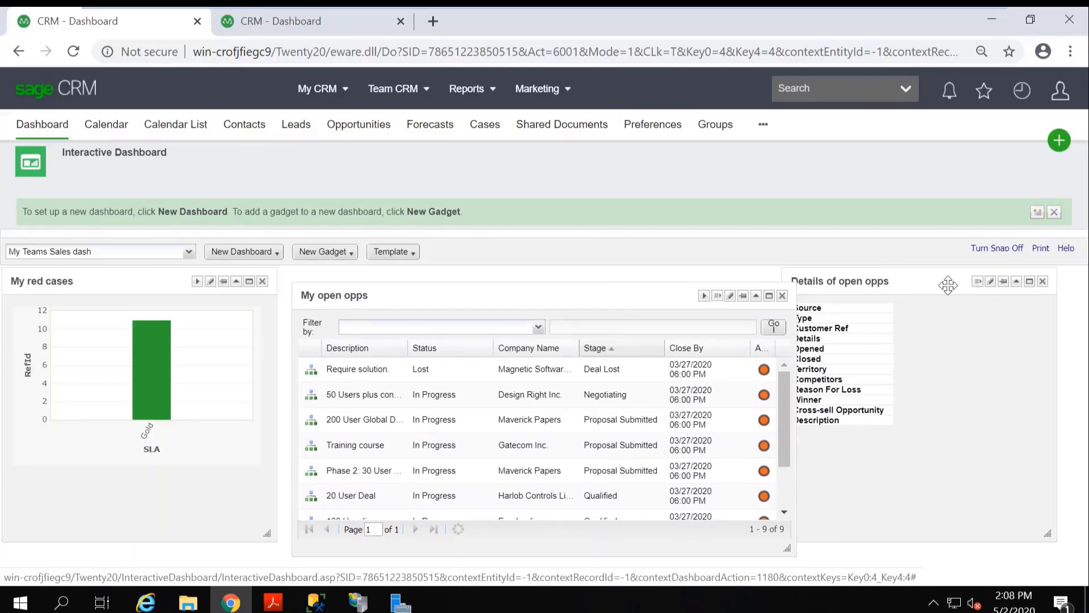
left_click_drag(432, 297, 424, 285)
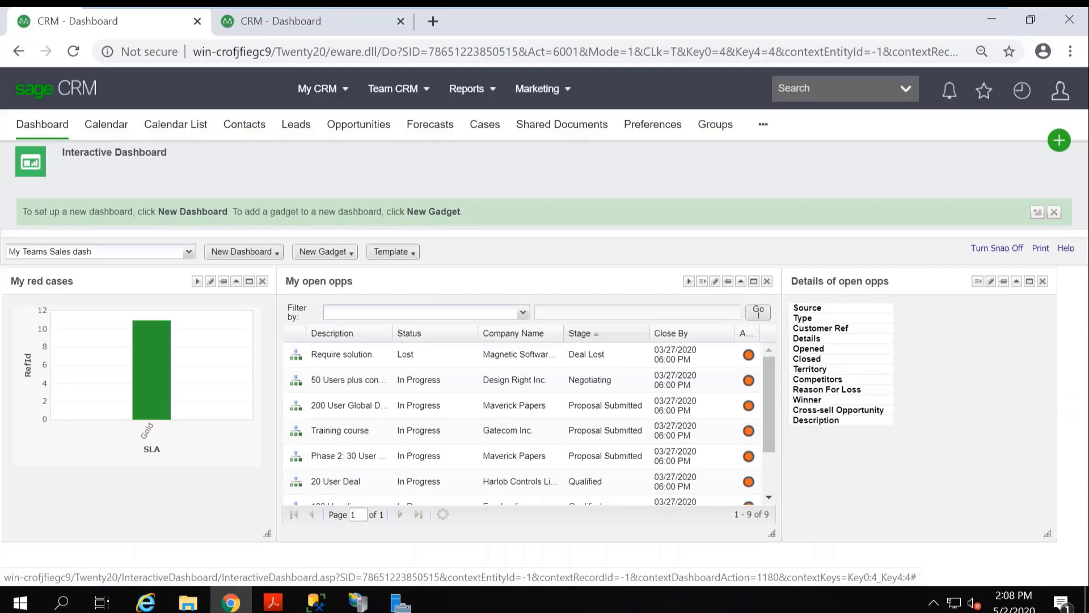
View the printable version of My Teams Sales dash and its print preview, then close it without printing.
left_click(1040, 249)
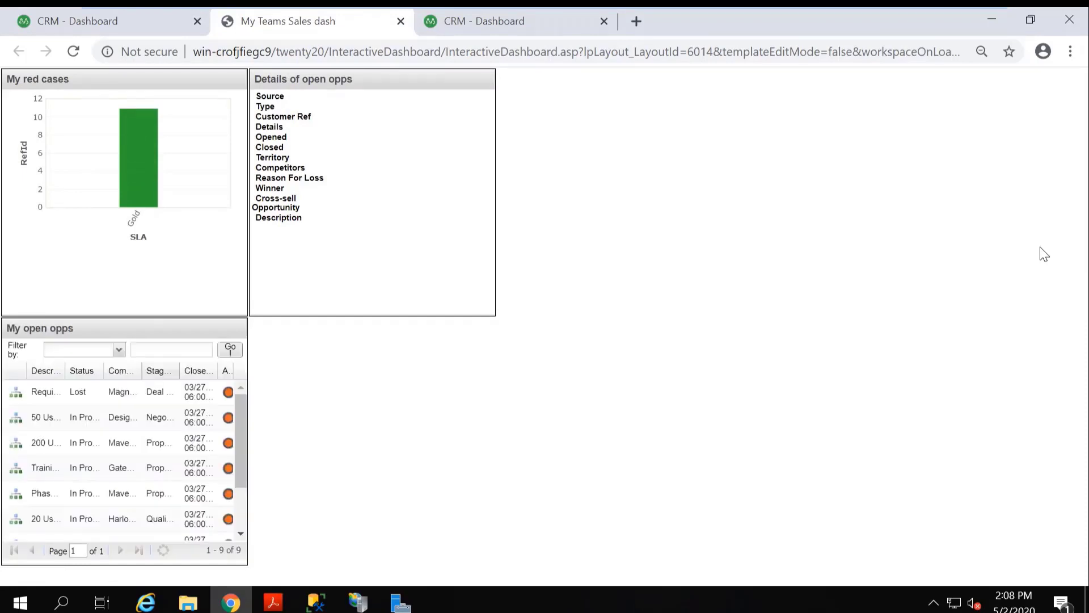
key("ctrl+p")
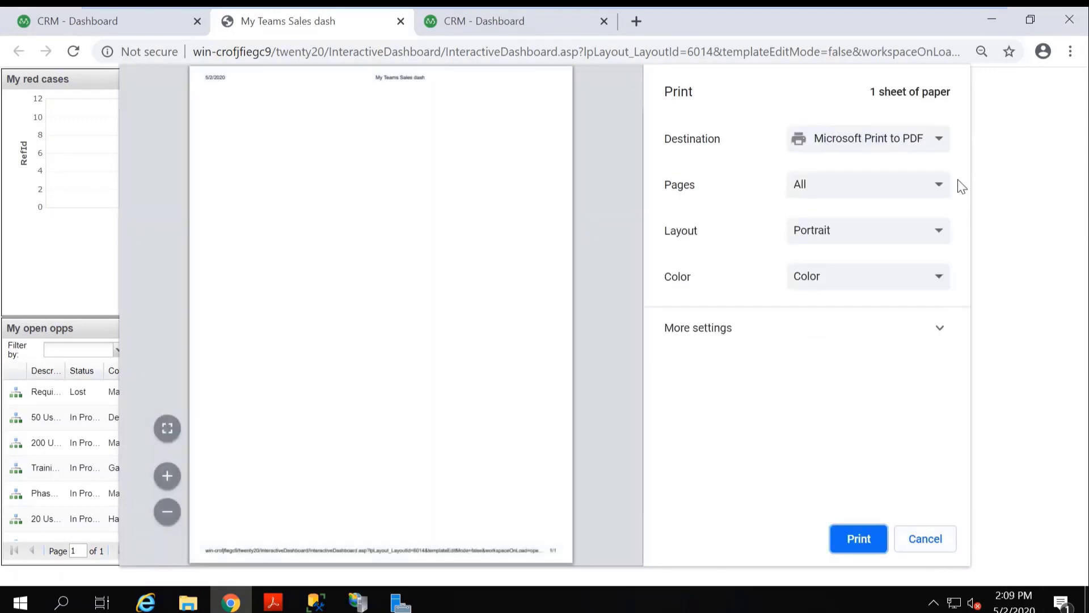
left_click(926, 539)
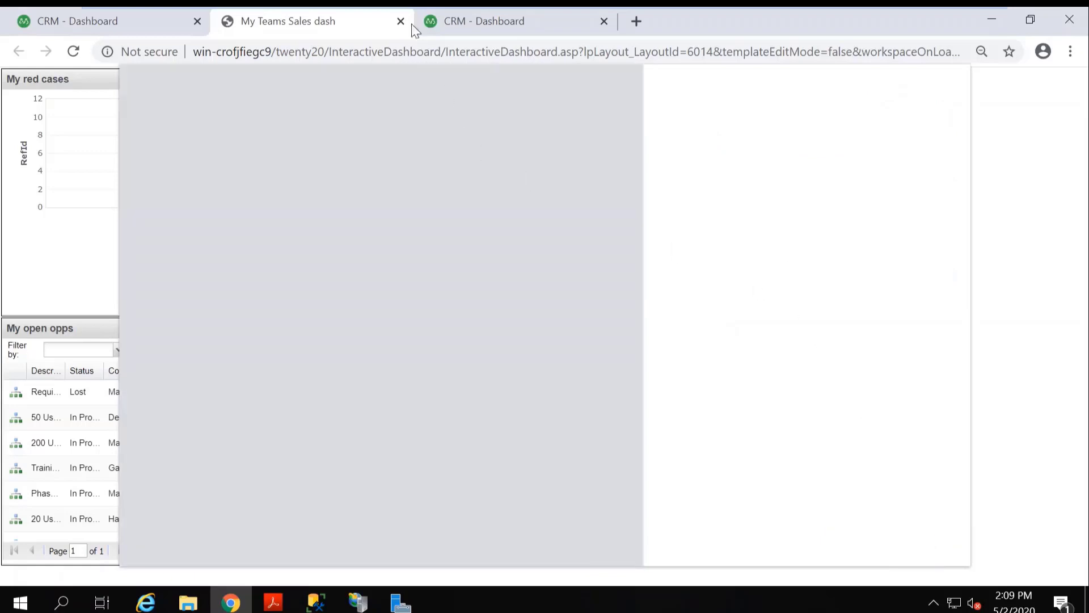
left_click(401, 21)
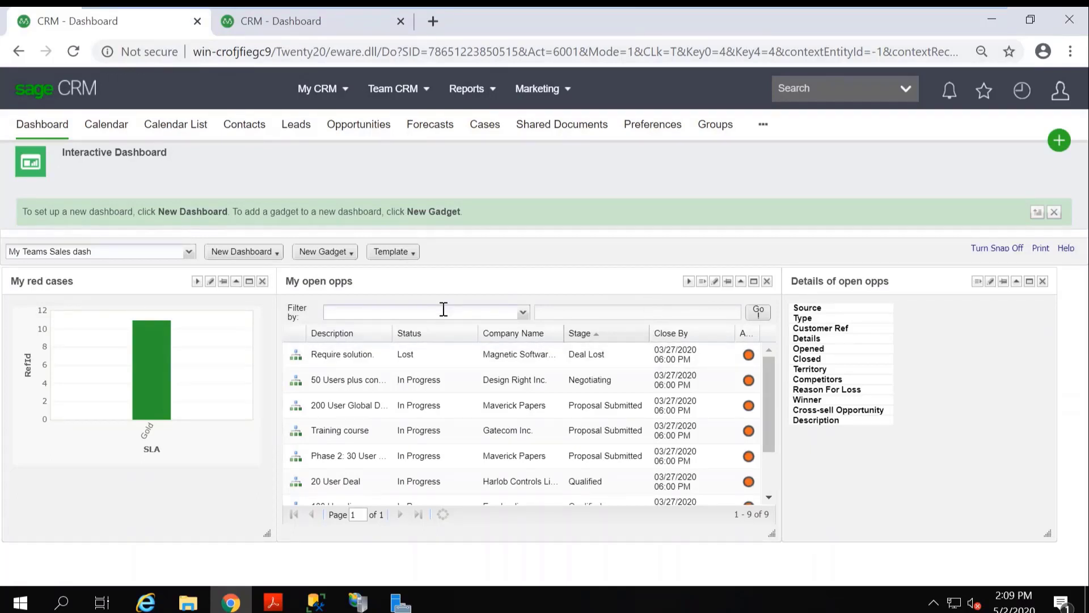
Switch the displayed dashboard to Welcome Dashboard (Administrators).
left_click(189, 253)
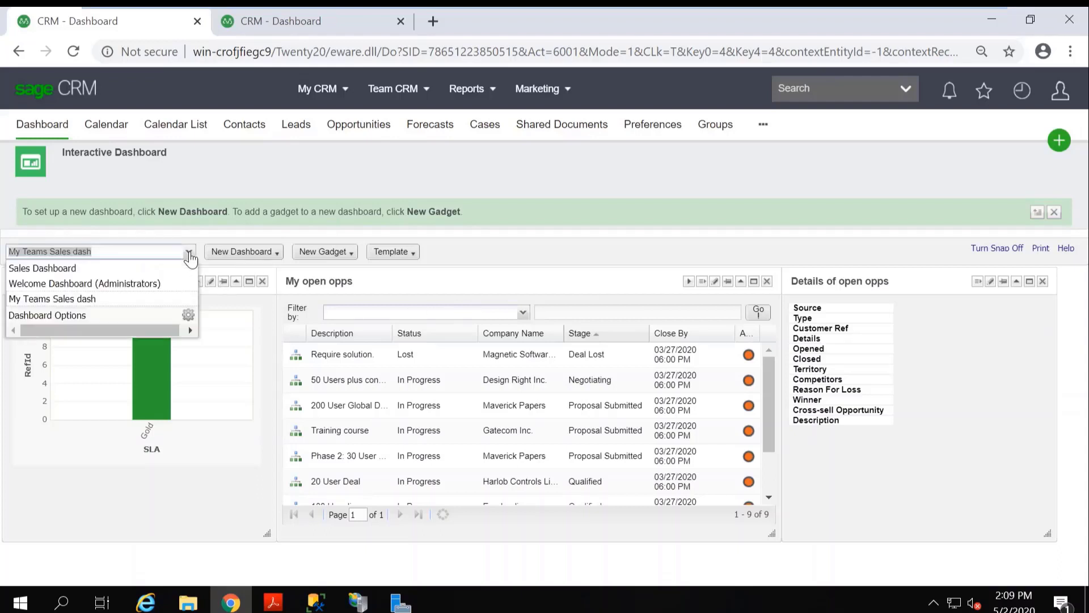
left_click(55, 301)
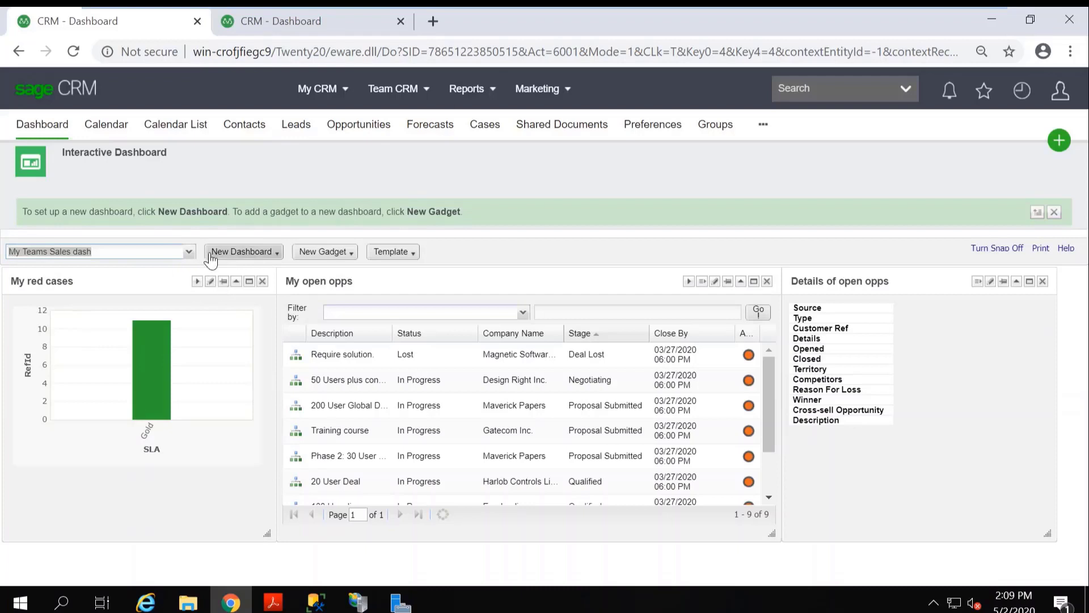
left_click(189, 253)
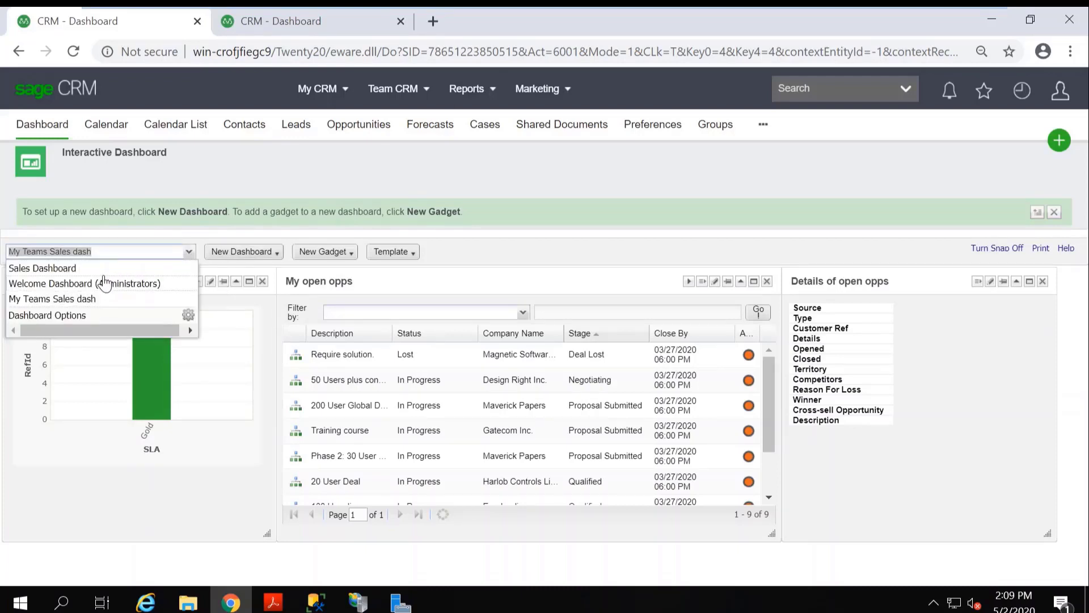
left_click(73, 284)
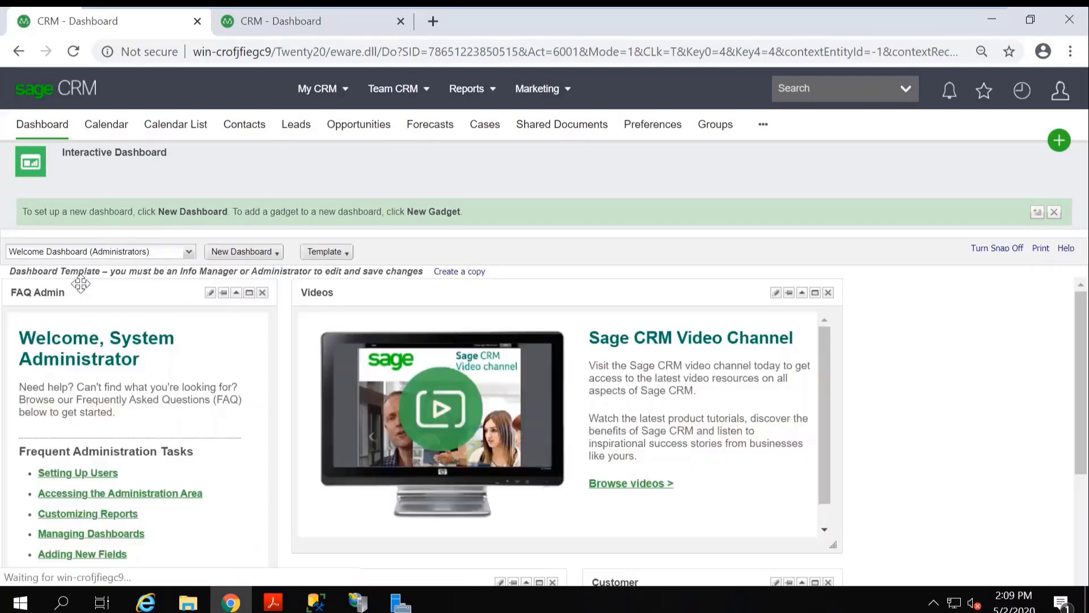
Delete the My Teams Sales dash dashboard through the dashboard options and close the dialog.
left_click(190, 253)
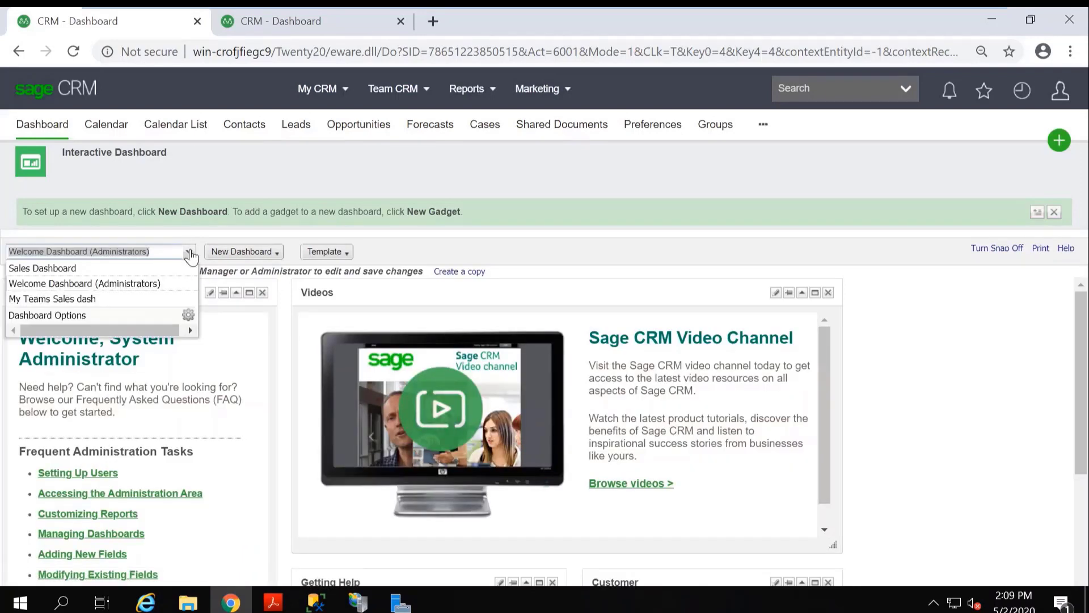
left_click(182, 317)
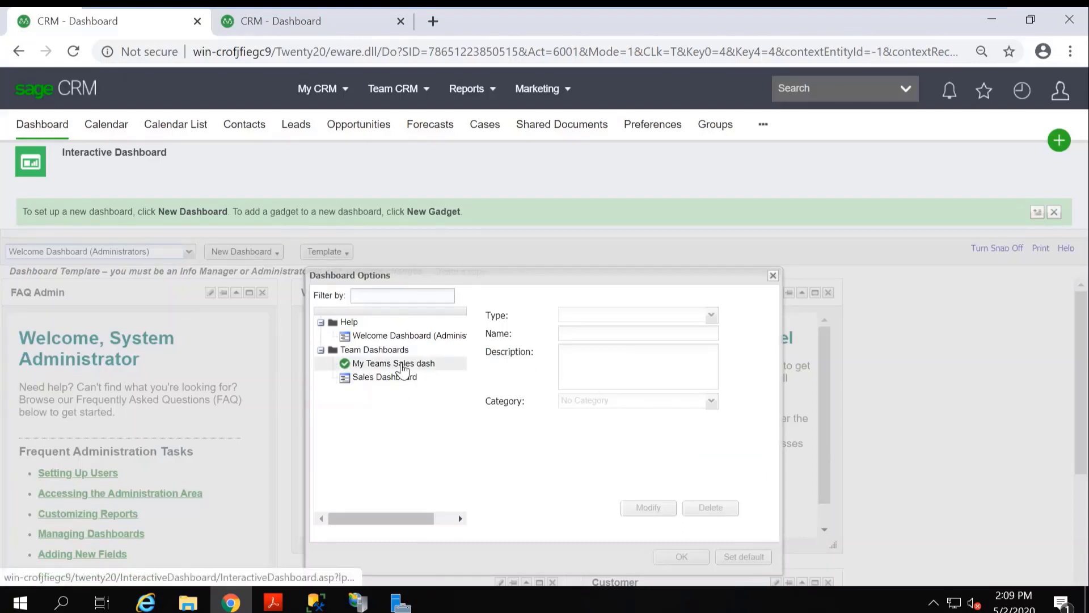
left_click(403, 366)
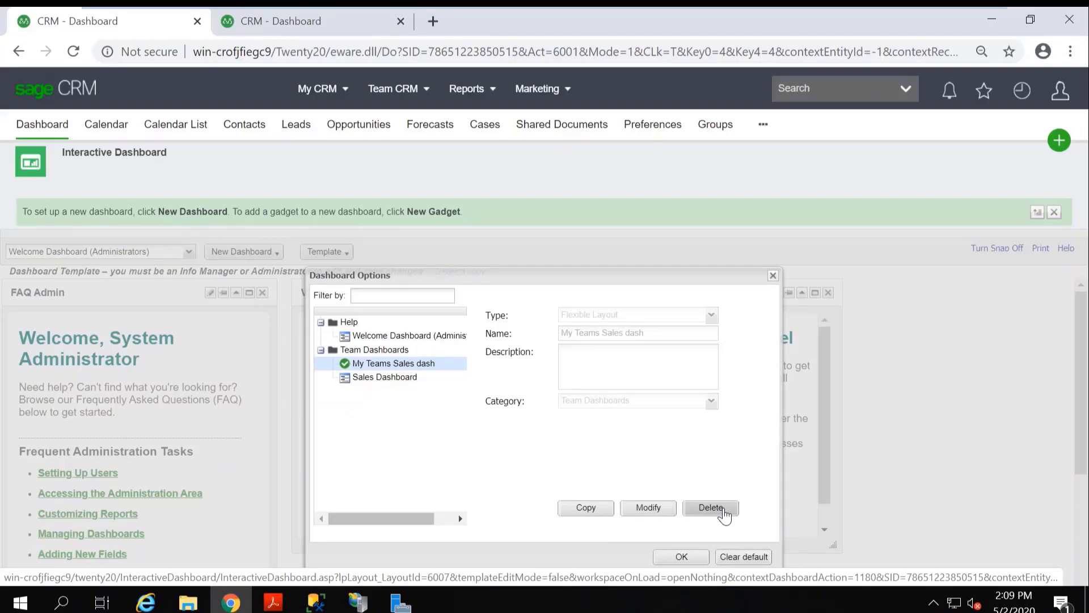
left_click(725, 515)
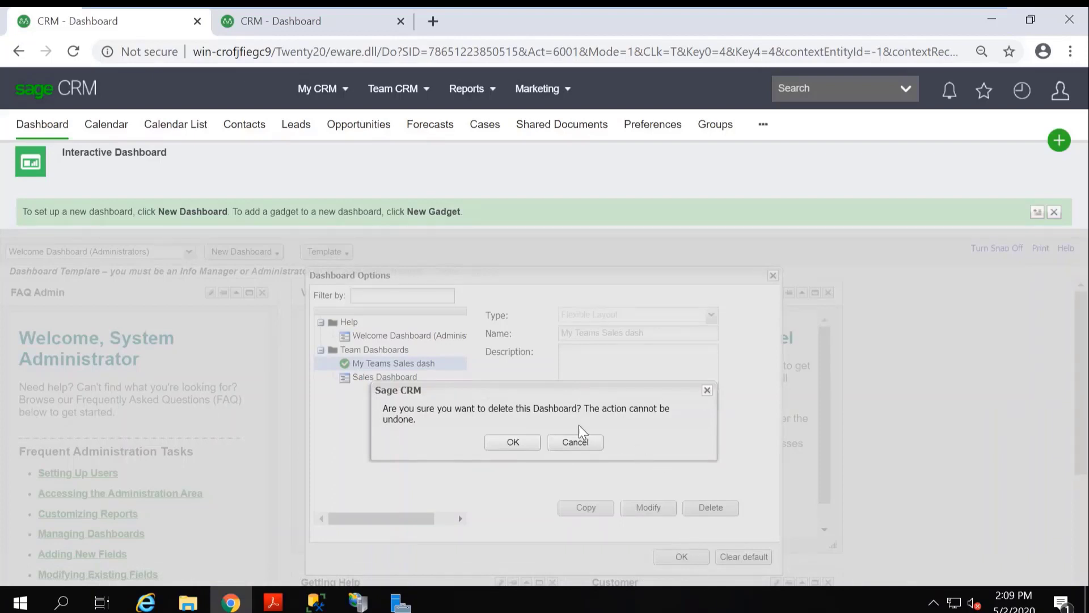
left_click(515, 441)
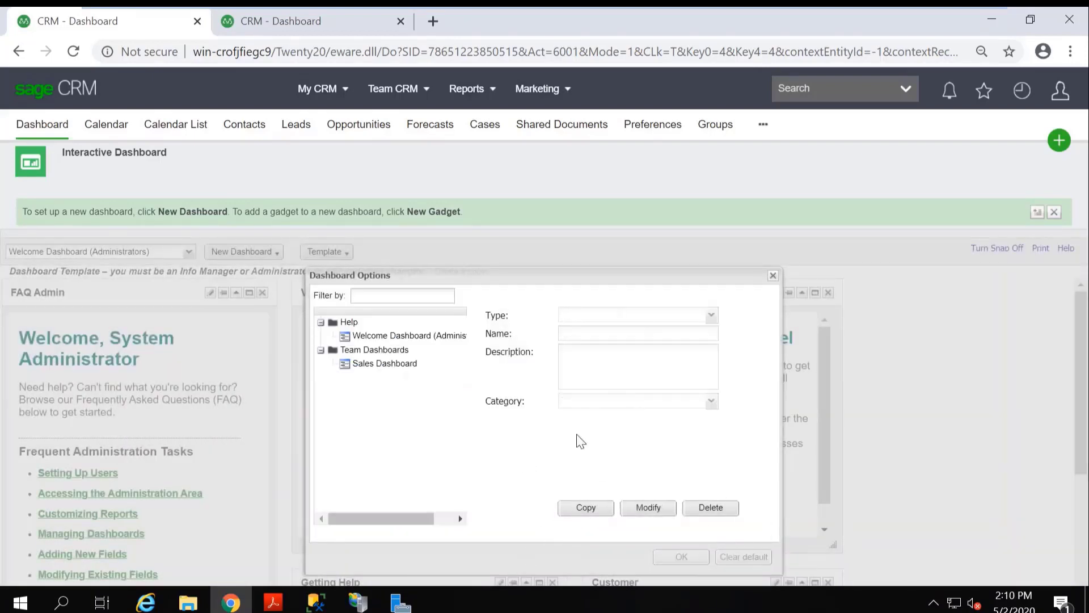
left_click(772, 276)
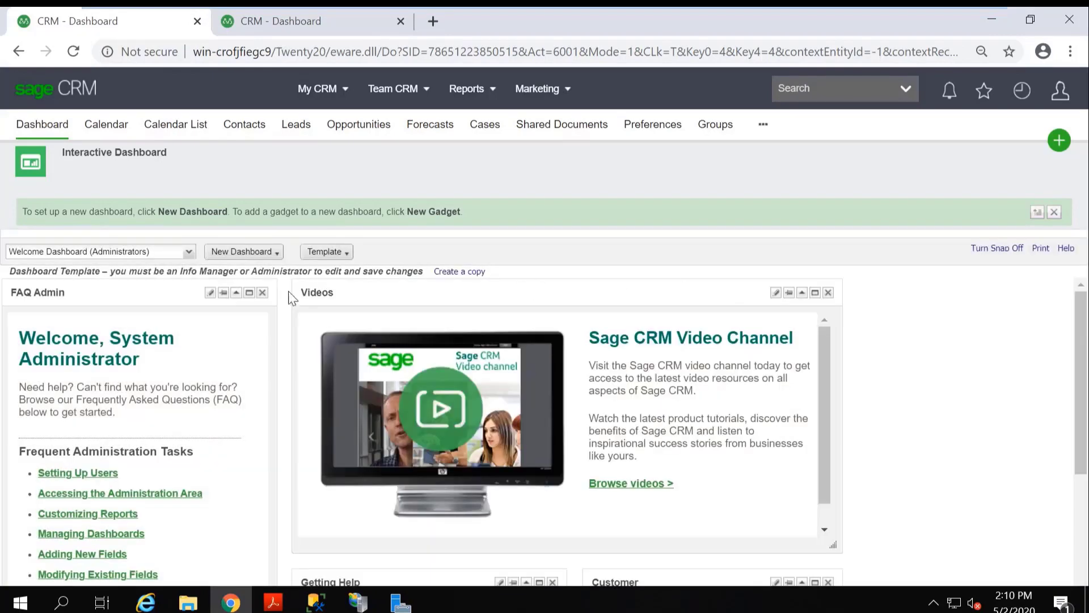
Switch to Sales Dashboard, set it as the default dashboard in the dashboard options, and close the dialog.
left_click(189, 254)
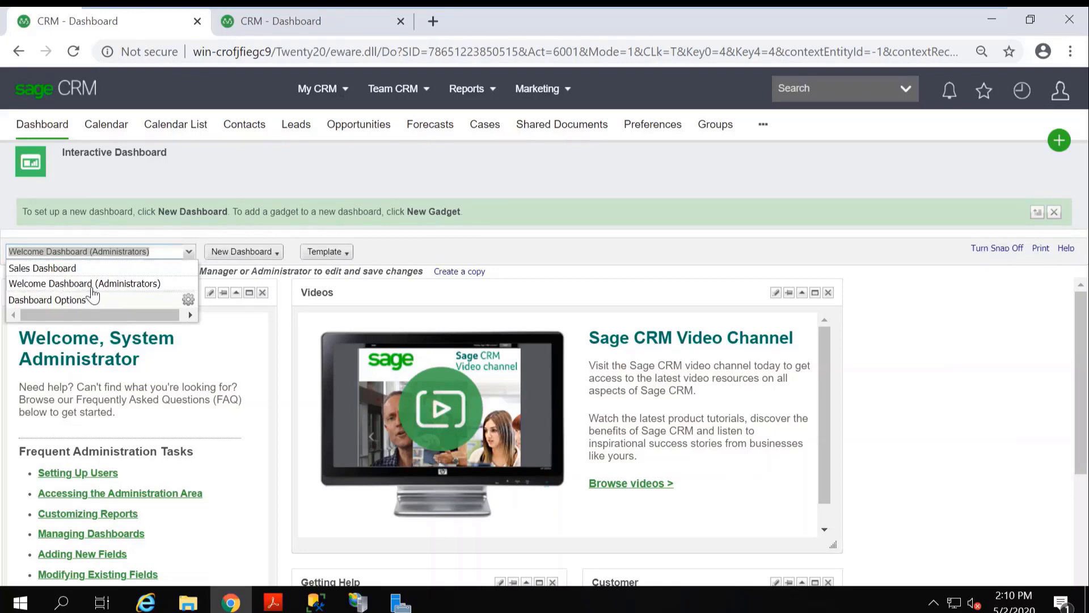
left_click(74, 269)
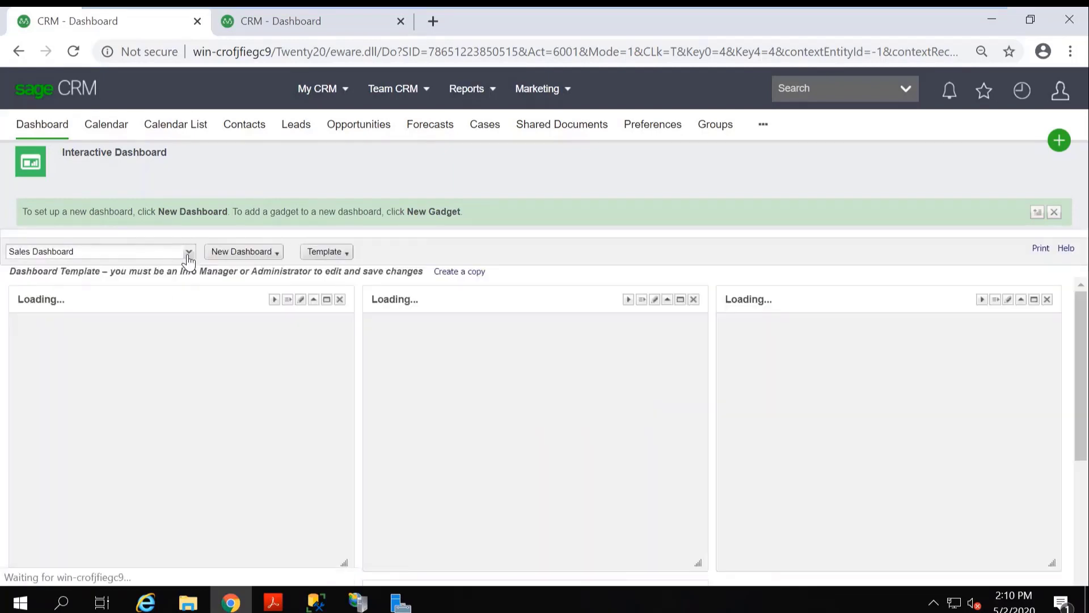
left_click(188, 251)
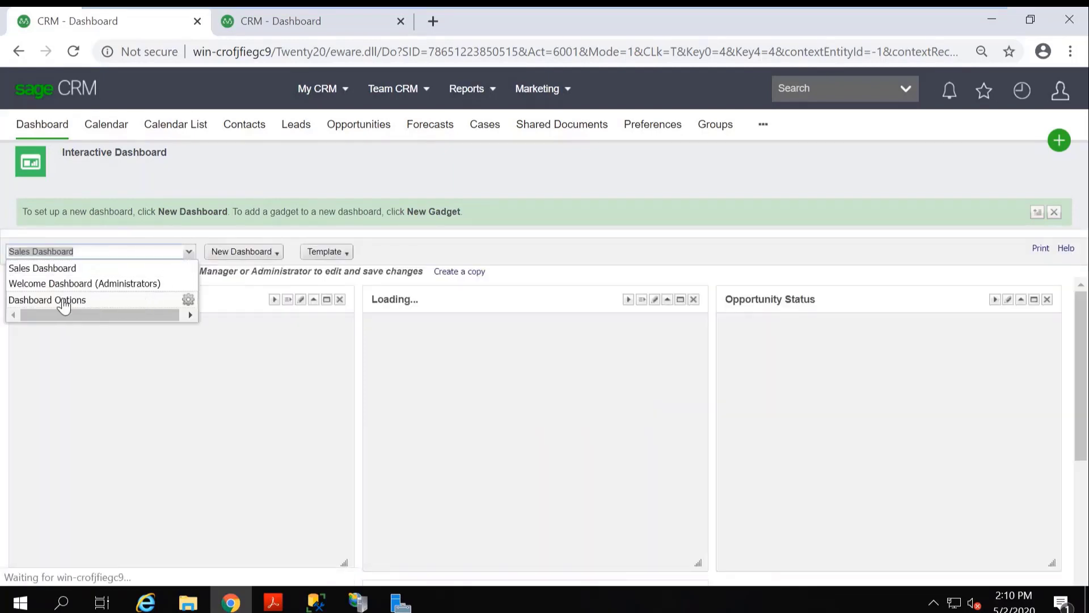
left_click(187, 303)
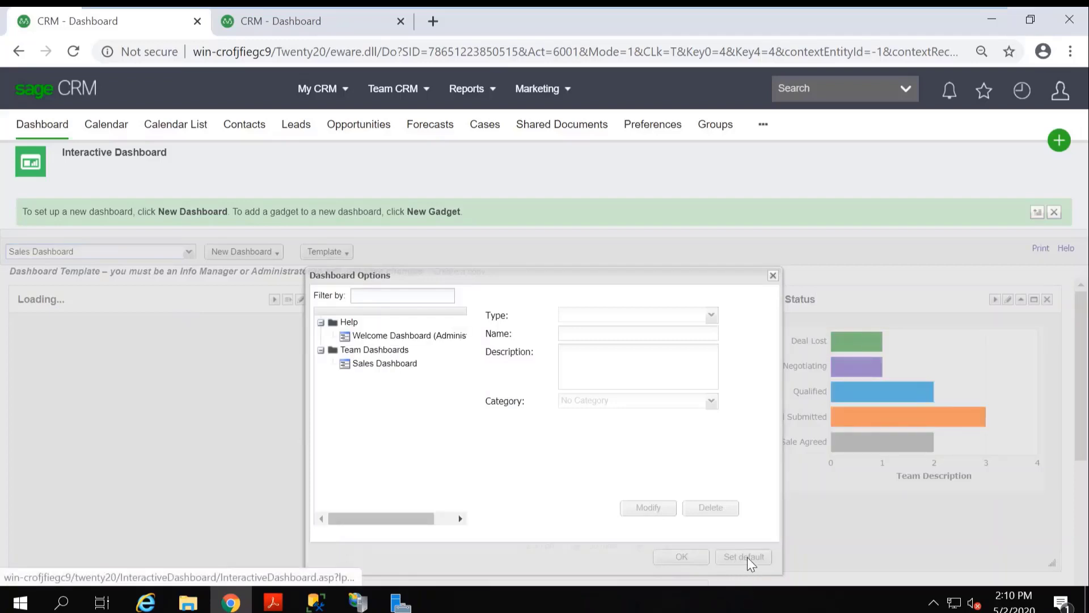
left_click(384, 364)
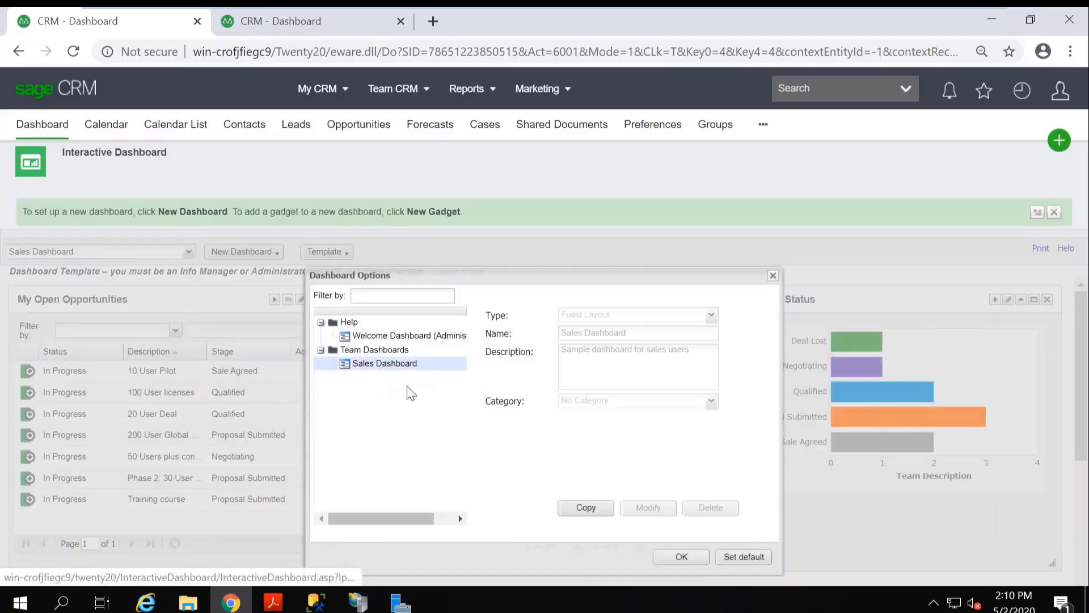
left_click(743, 557)
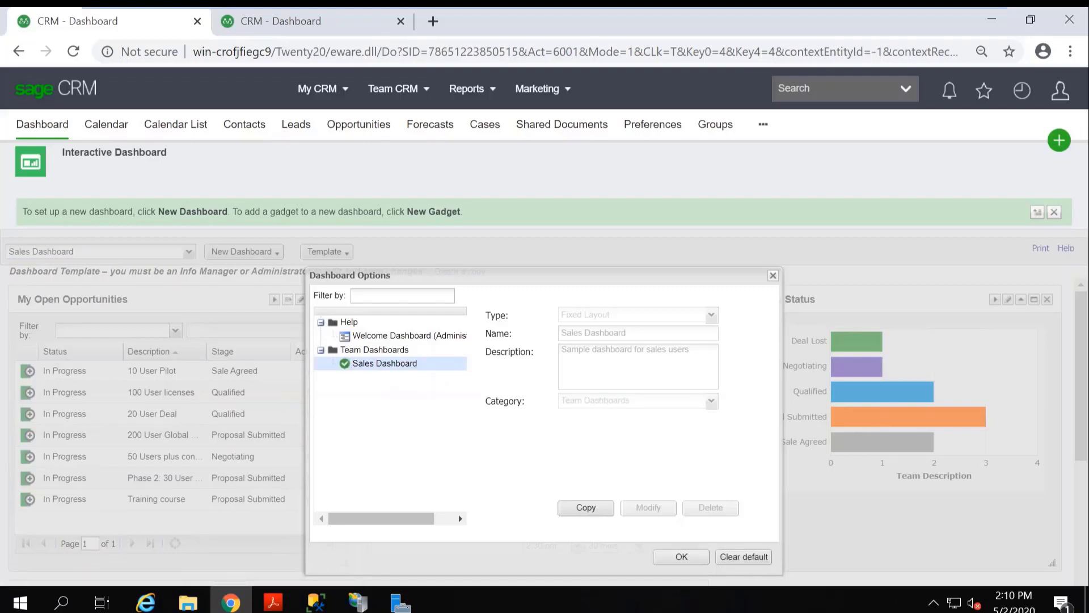
left_click(773, 276)
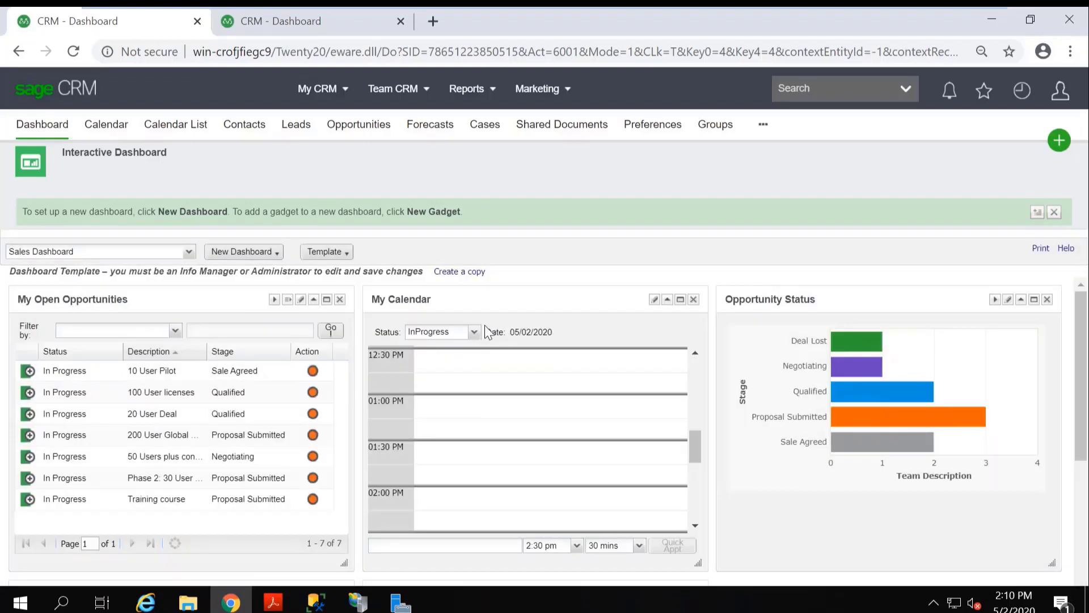
Switch the displayed dashboard from Sales Dashboard back to Welcome Dashboard (Administrators).
left_click(189, 251)
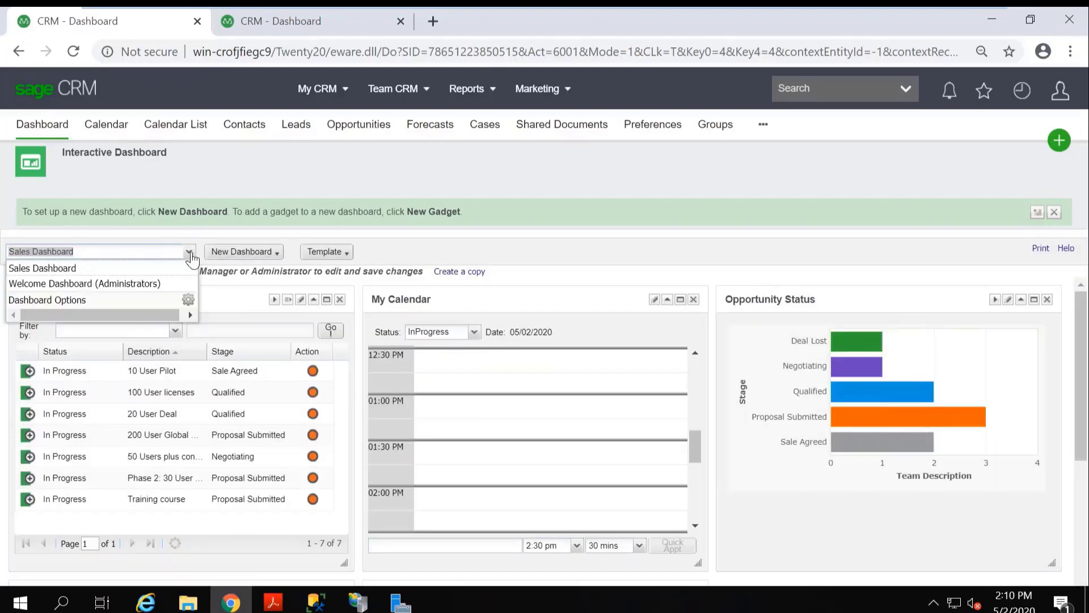
left_click(88, 284)
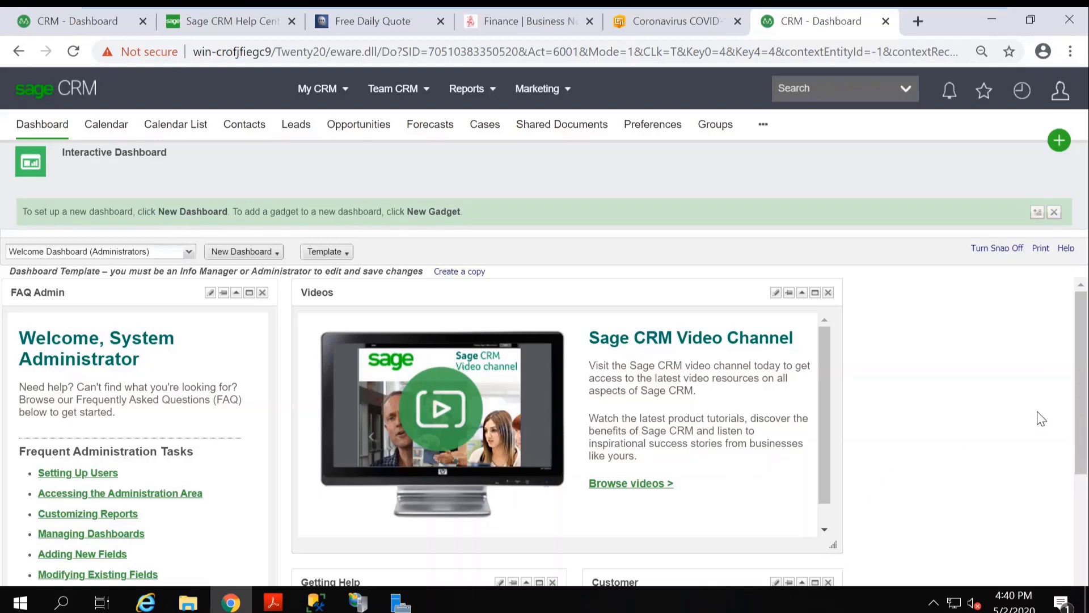
left_click_drag(1082, 425, 1083, 398)
Start a new dashboard template from the Dashboard Templates dialog and choose Flexible Layout as its type.
left_click(348, 257)
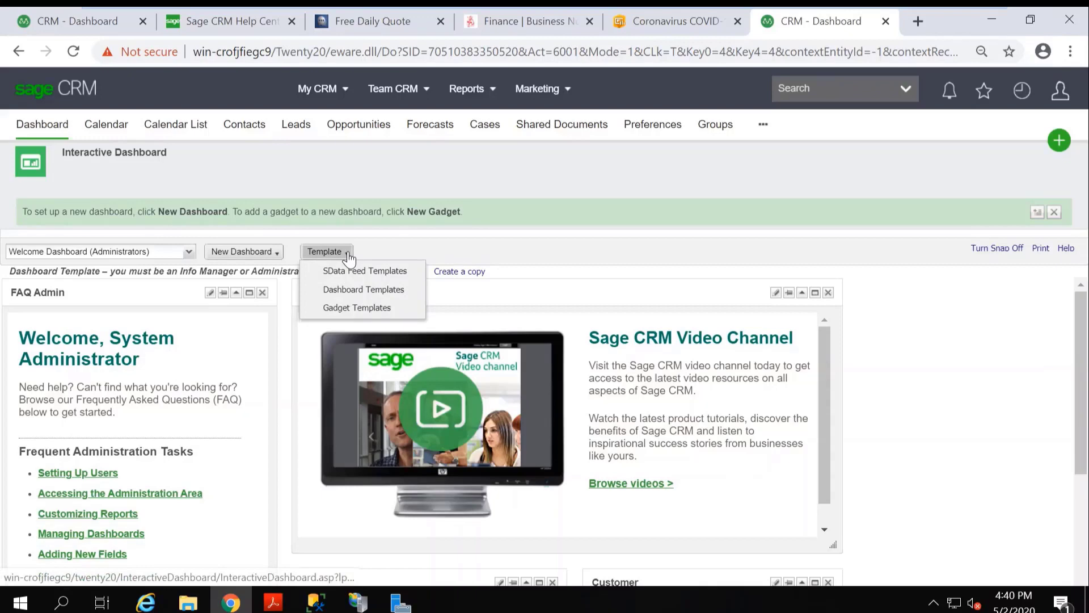
left_click(368, 289)
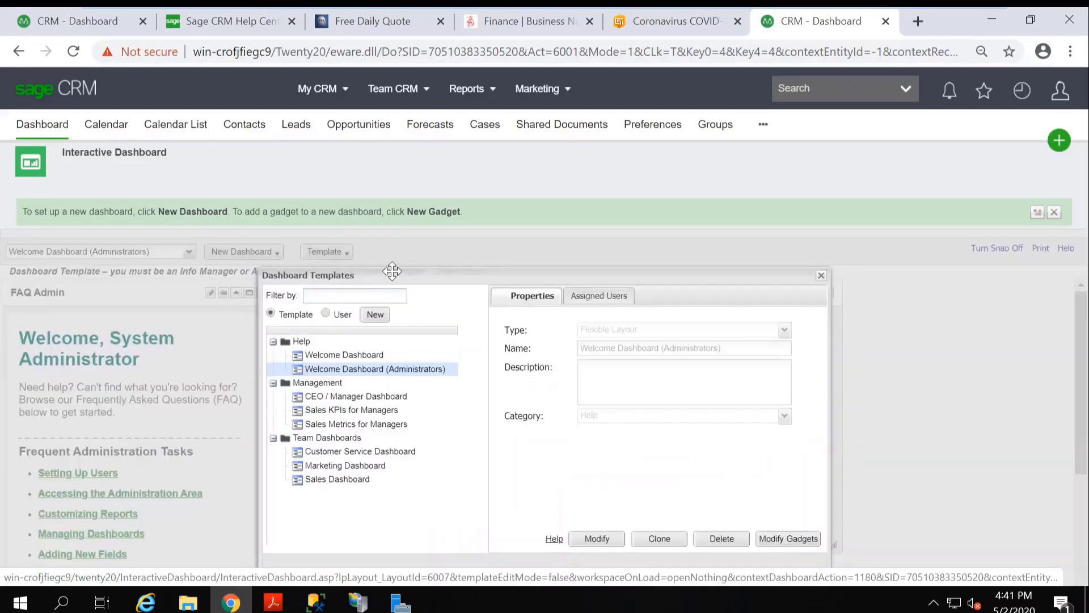
left_click_drag(393, 273, 402, 244)
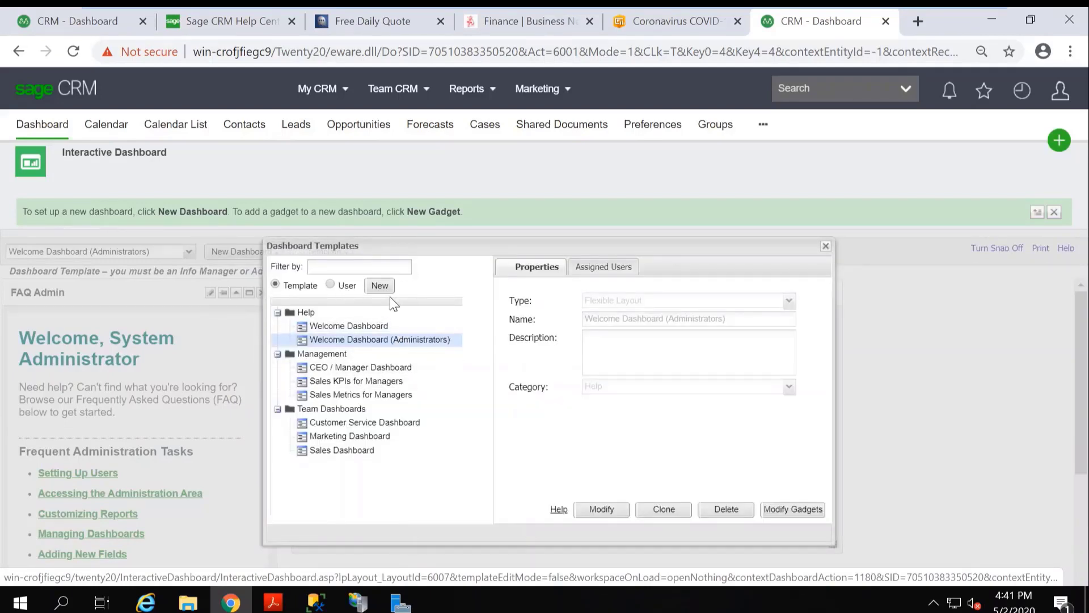
left_click(379, 285)
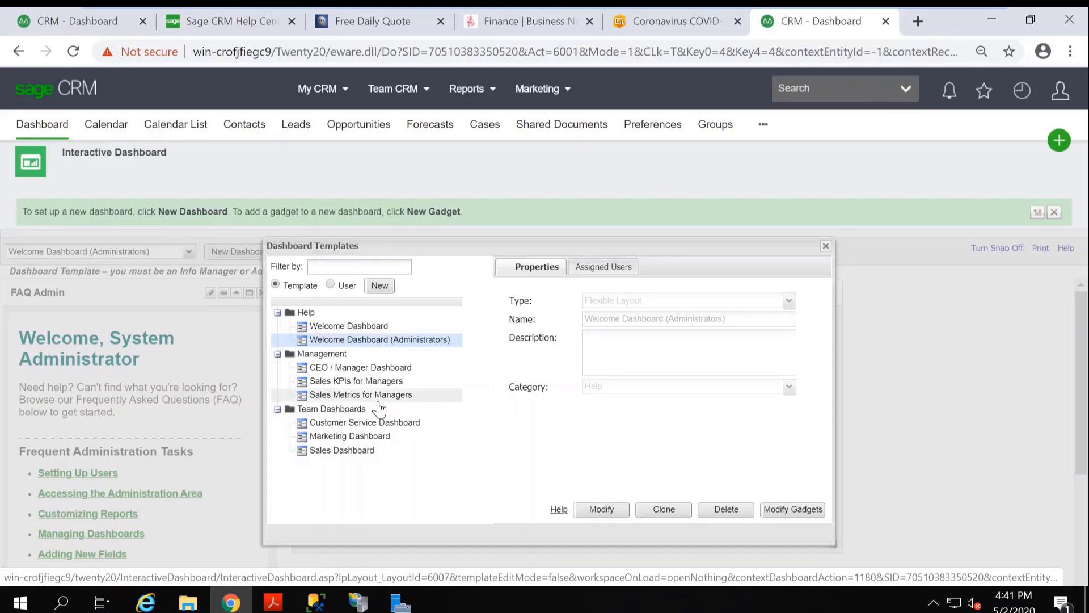
left_click(380, 287)
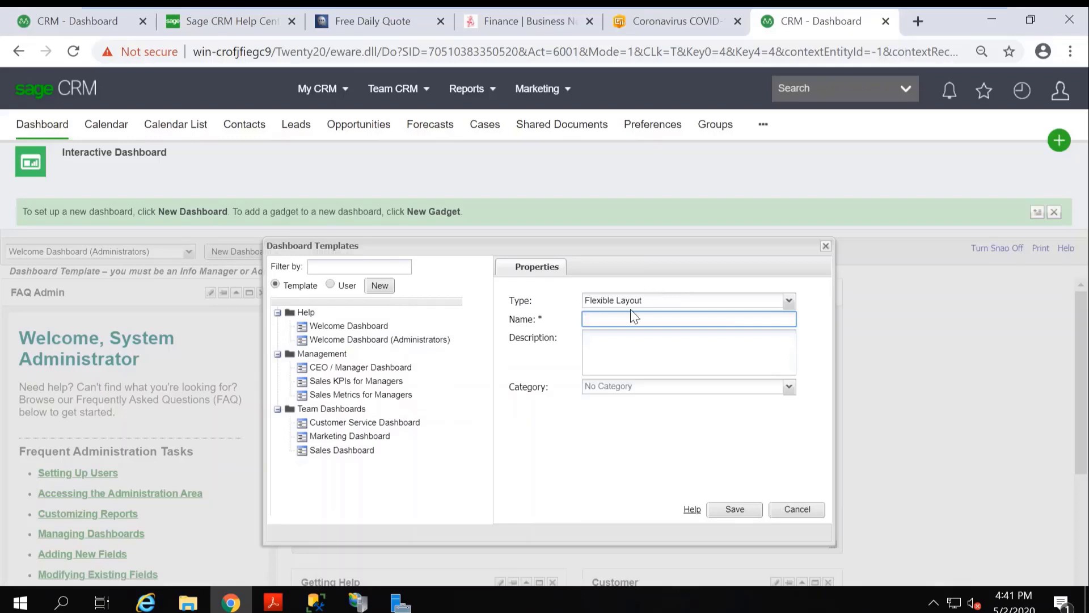
left_click(790, 302)
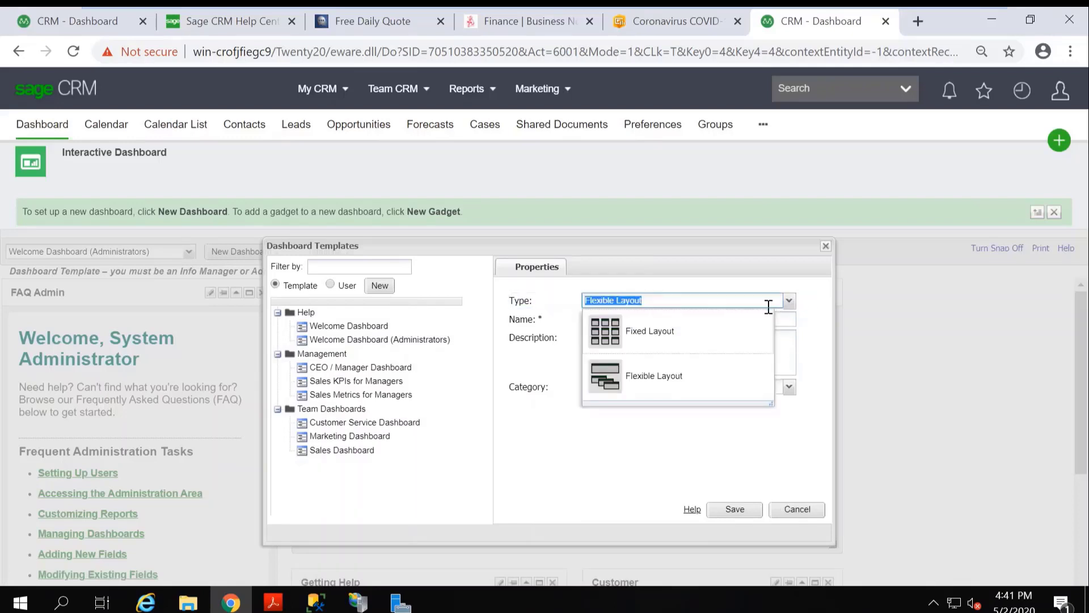
left_click(670, 384)
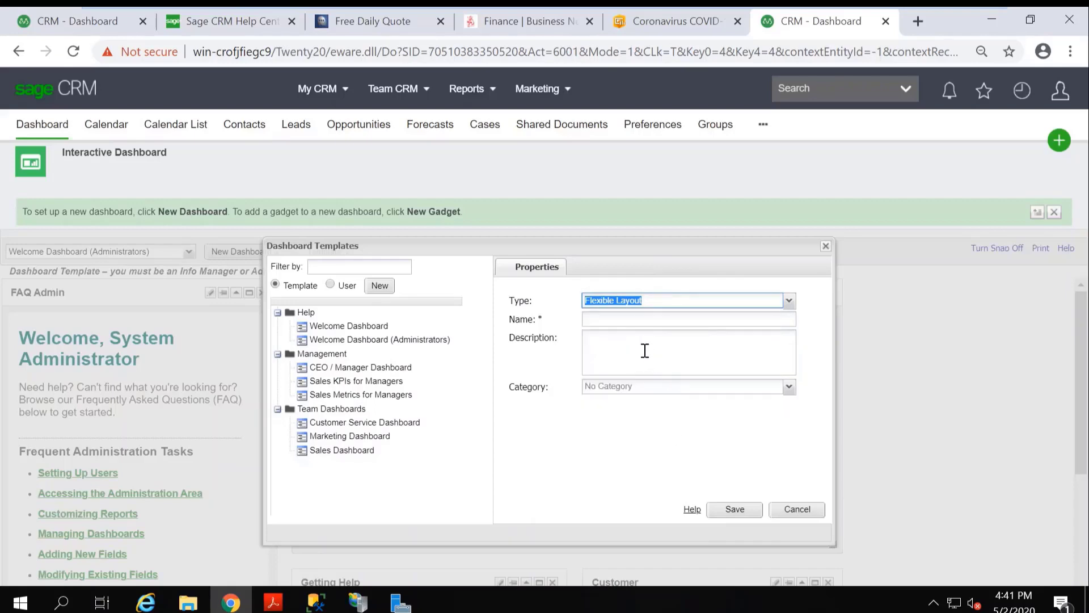
Name the new template "Ocean's cs dash", assign it to the Team Dashboards category, and save it.
left_click(617, 318)
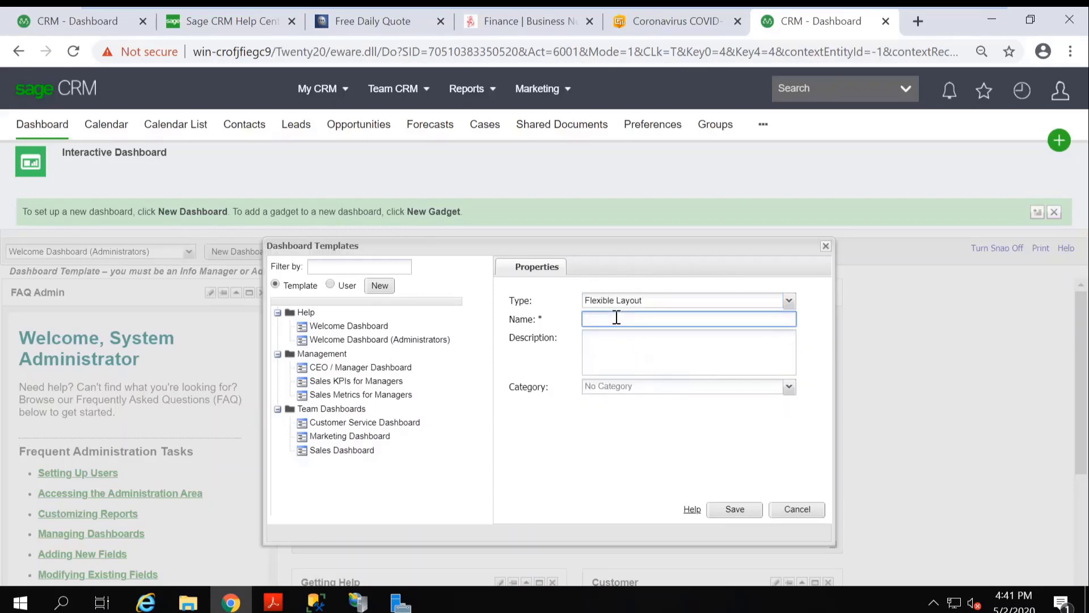
type("Ocean's cs dash")
left_click(792, 390)
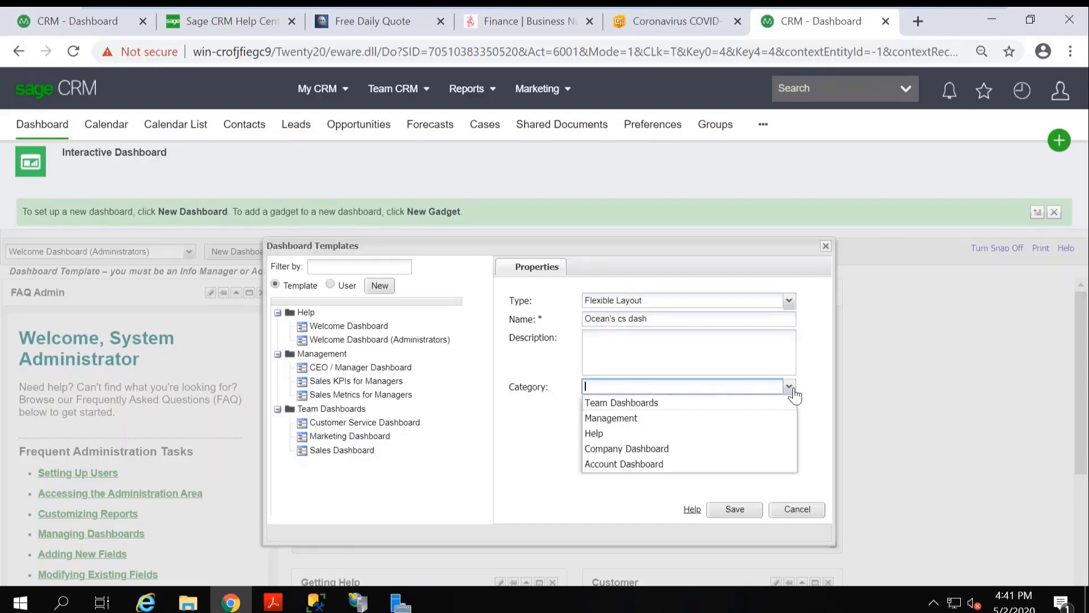
left_click(629, 404)
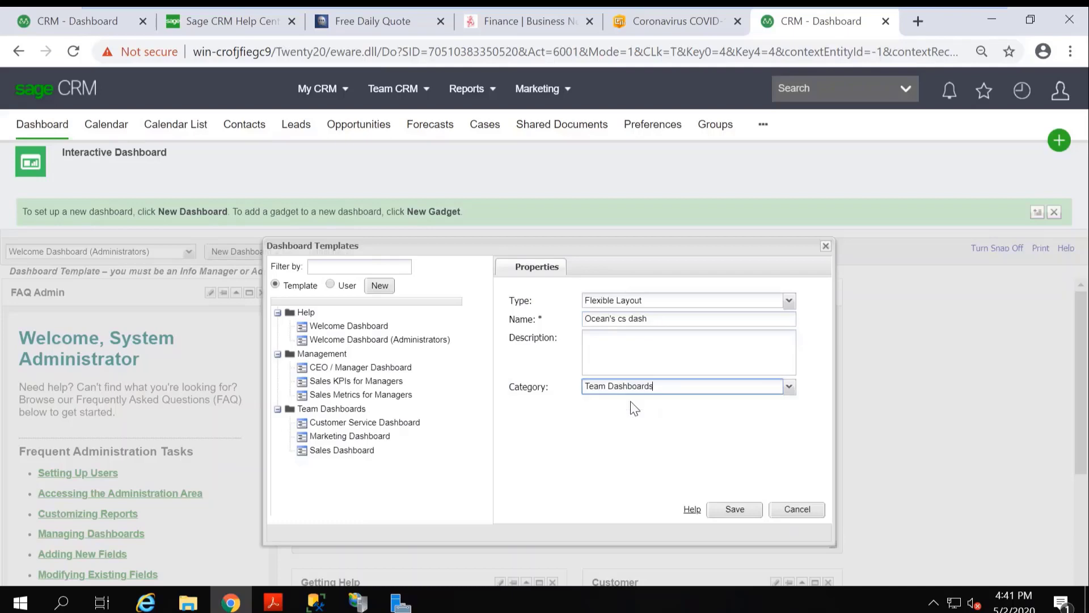
left_click(736, 509)
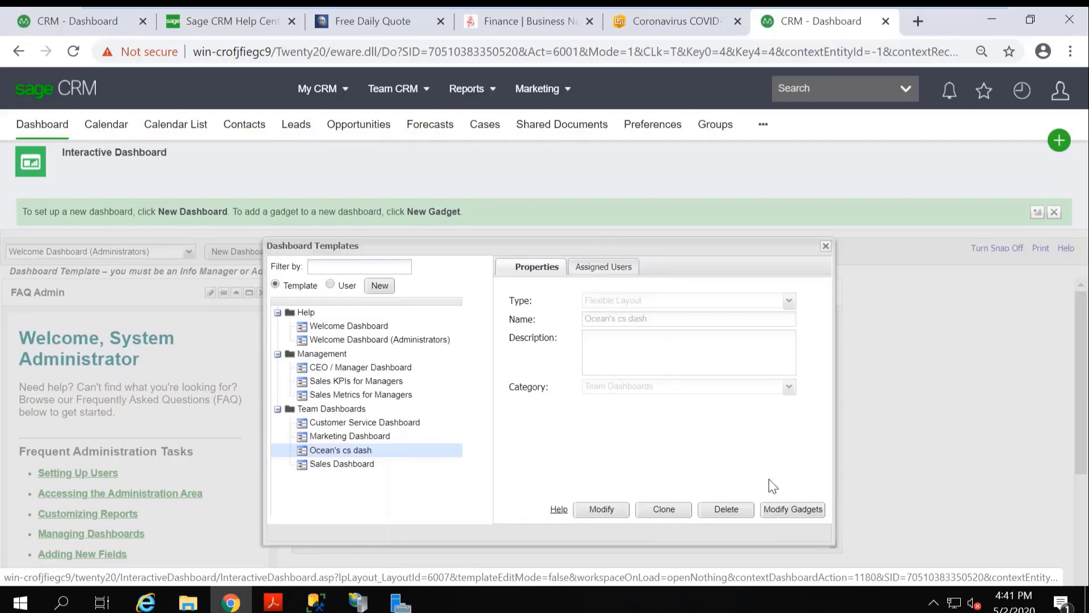
Open the Ocean's cs dash template for gadget editing and add a Calendar gadget named "My dairy".
left_click(813, 512)
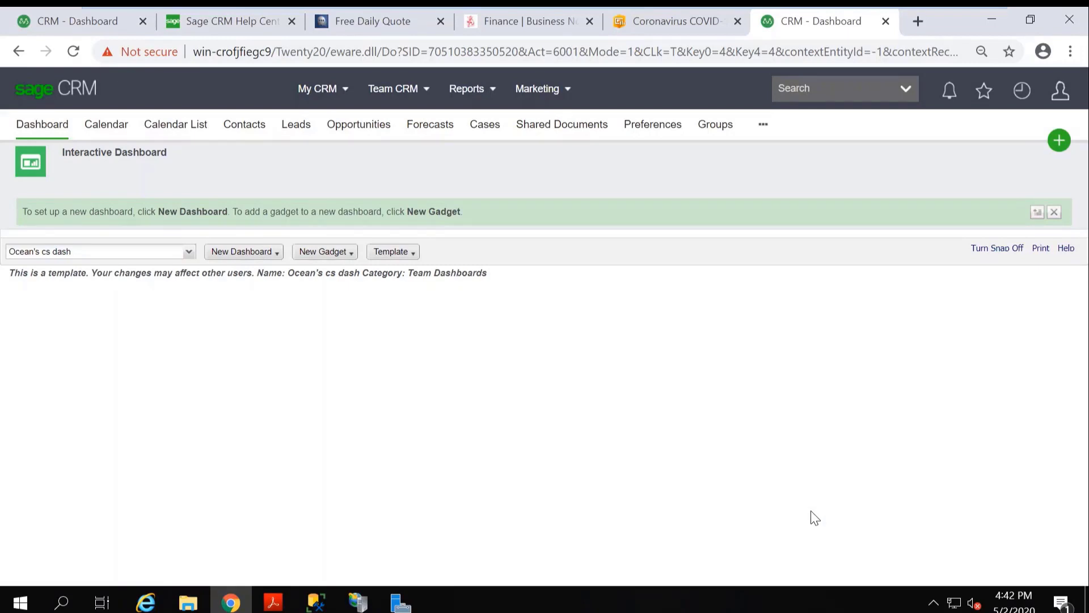
left_click(350, 254)
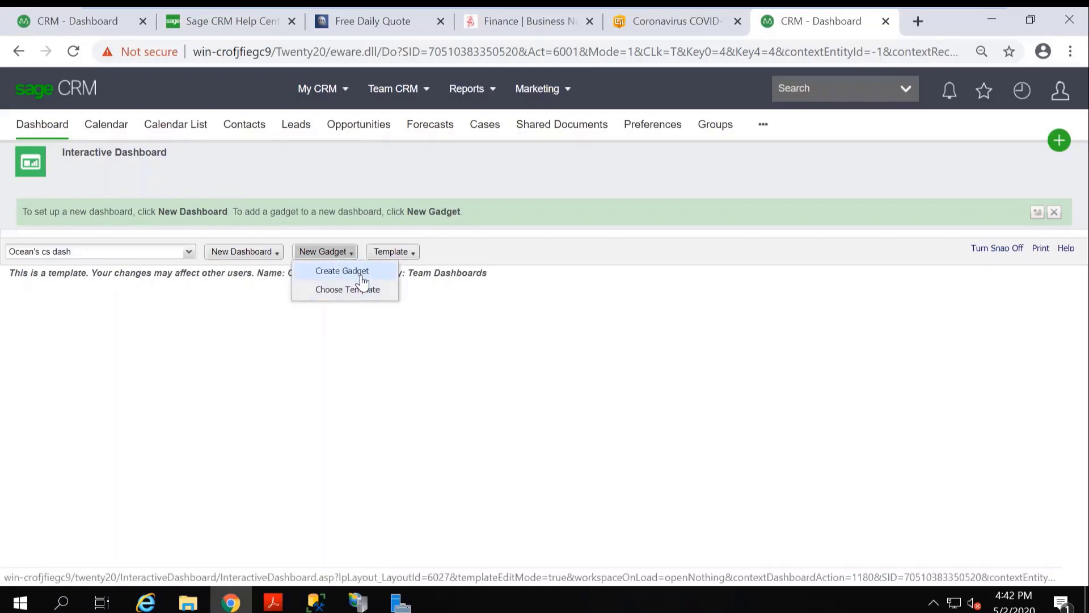
left_click(362, 277)
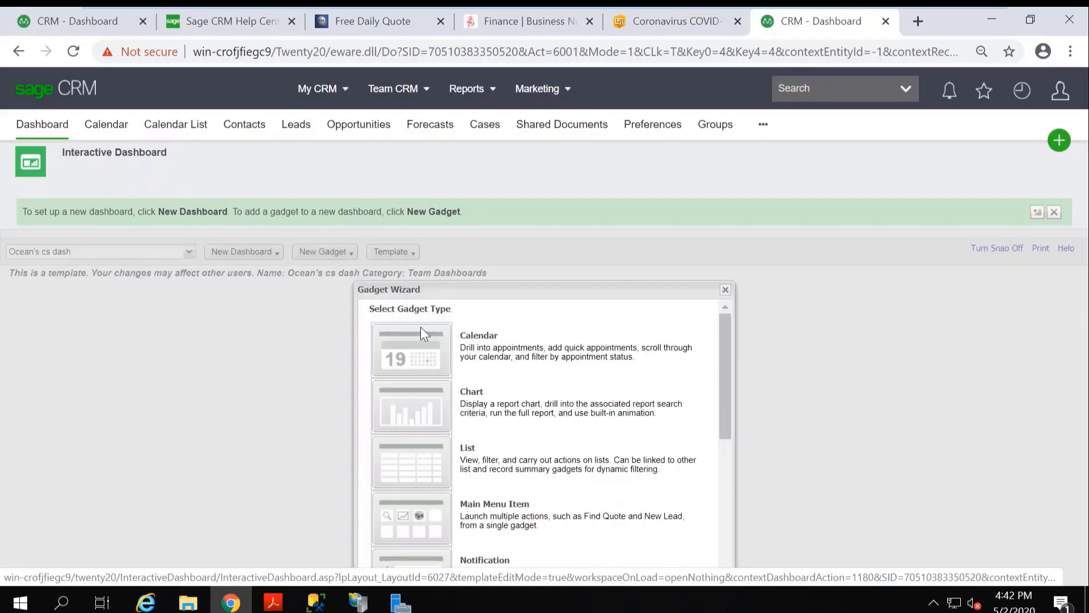
left_click(564, 355)
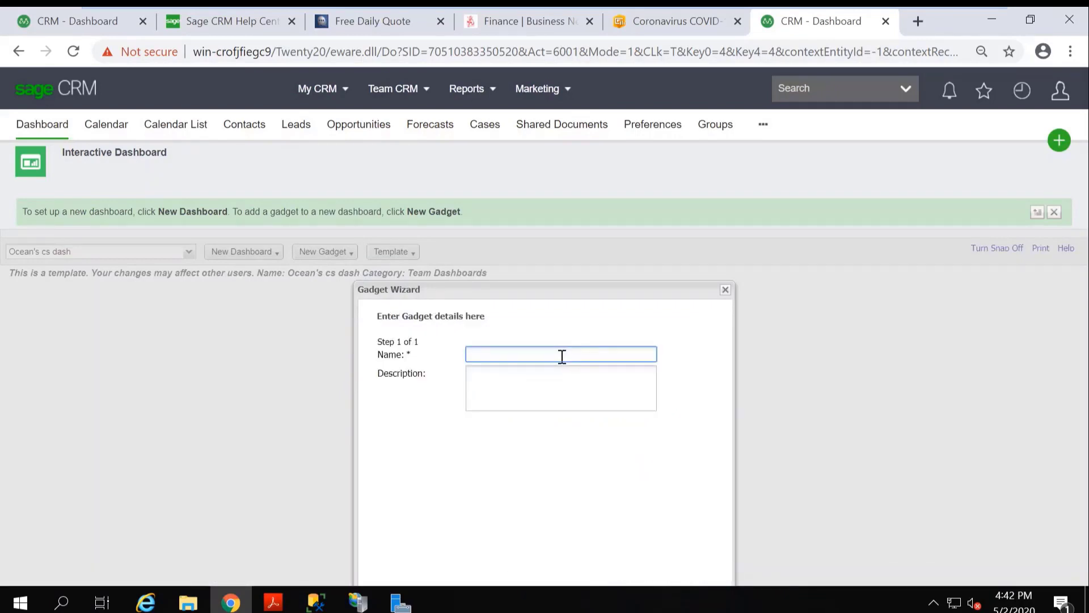
type("My dairy")
left_click_drag(584, 289, 584, 241)
left_click(696, 549)
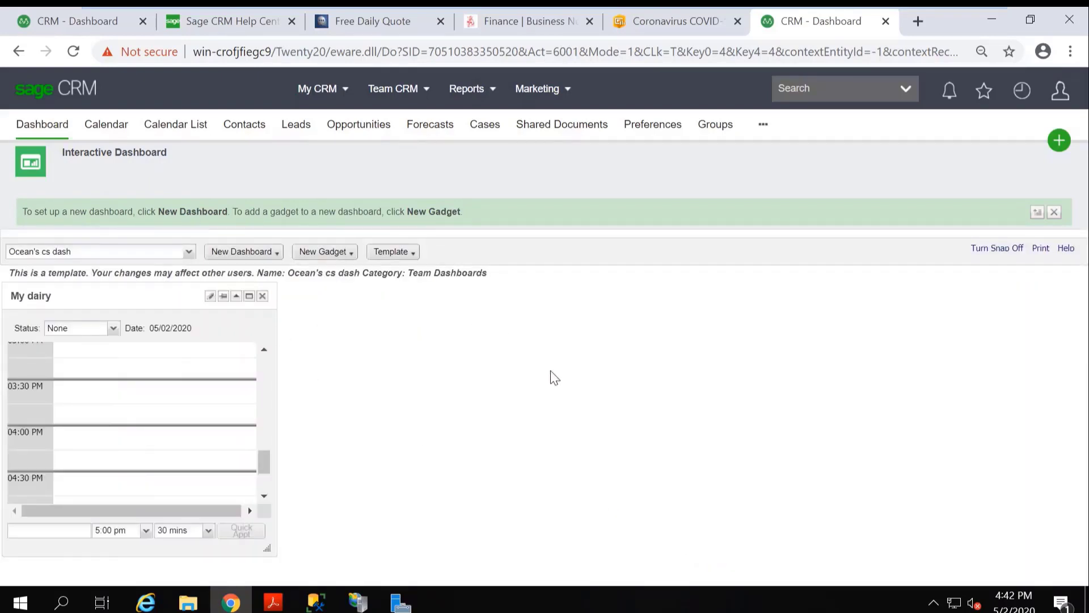
Start creating another gadget on the Ocean's cs dash template, with Web Site as its type.
mouse_move(874, 12)
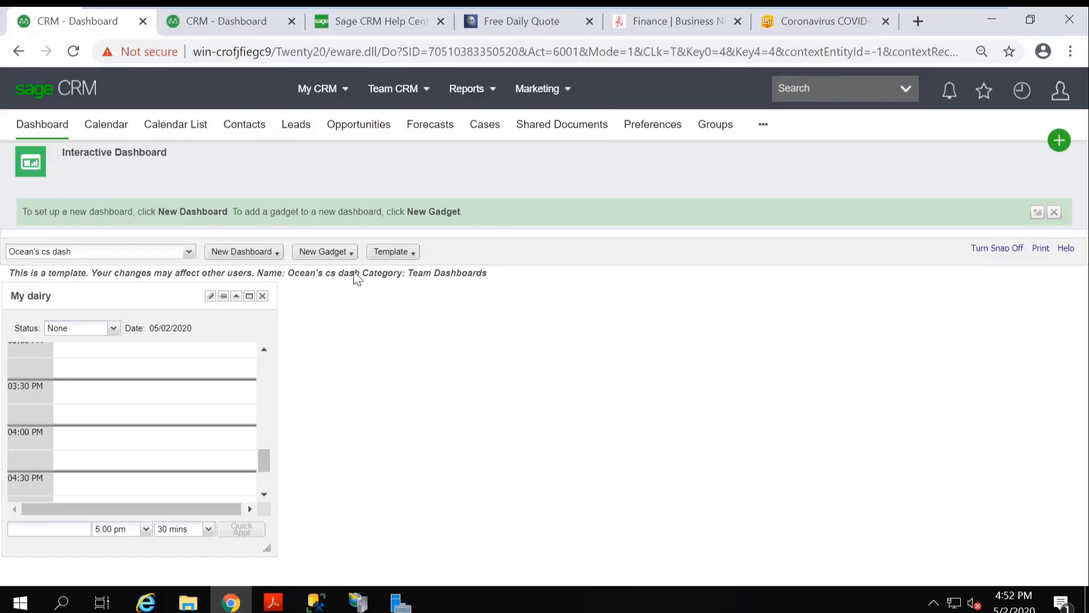
left_click(347, 252)
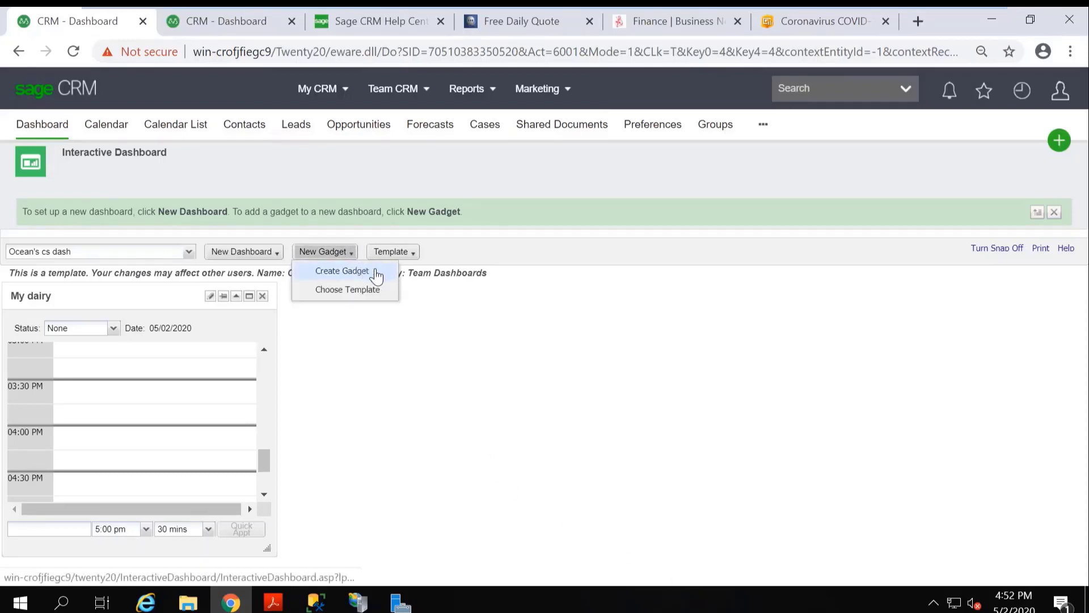
left_click(375, 272)
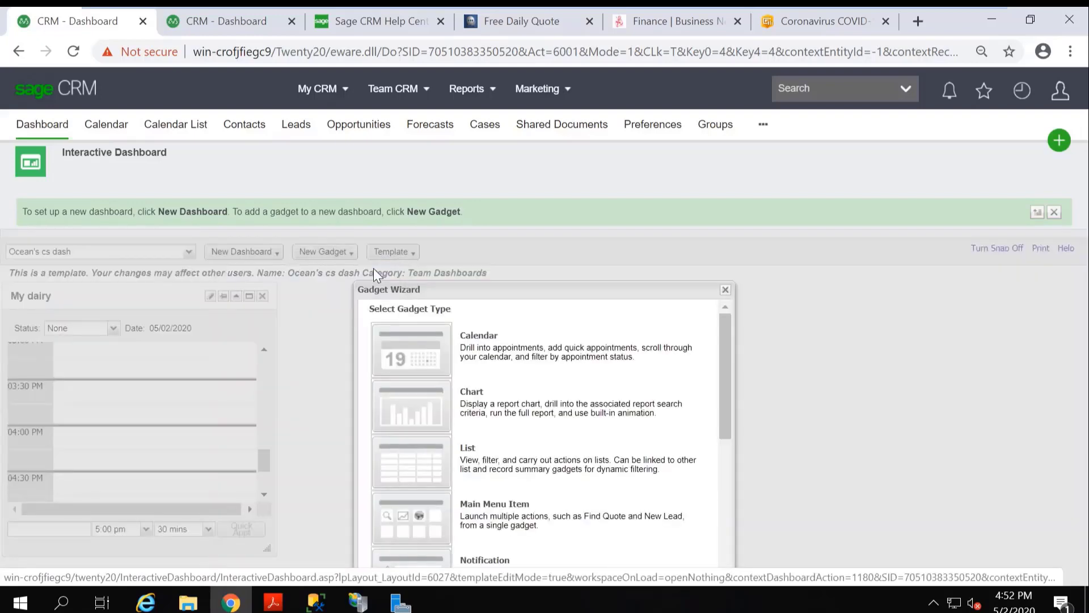
left_click_drag(727, 426, 727, 581)
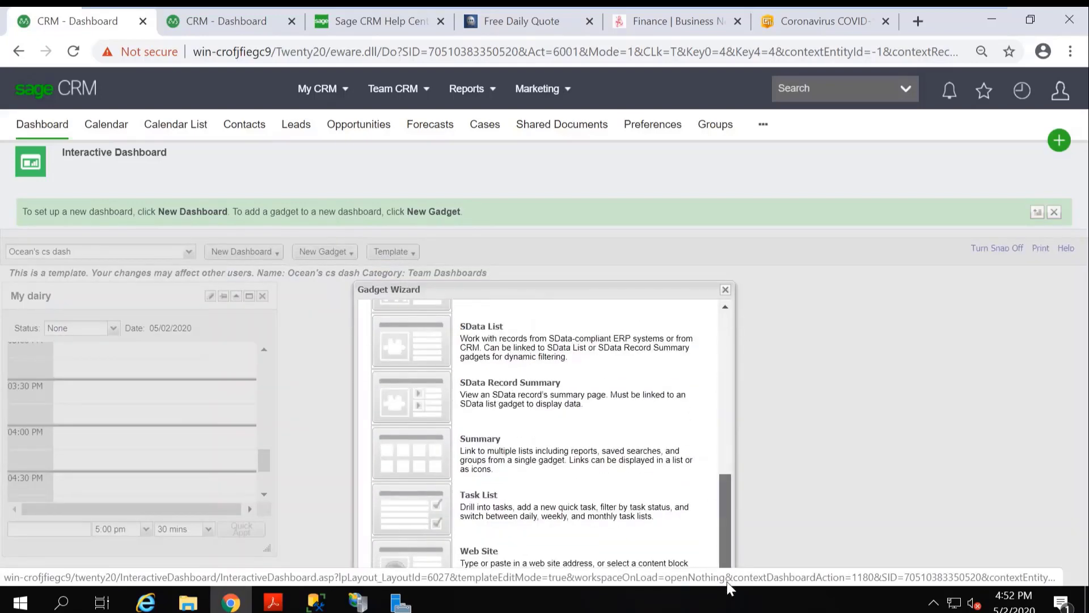
left_click(520, 566)
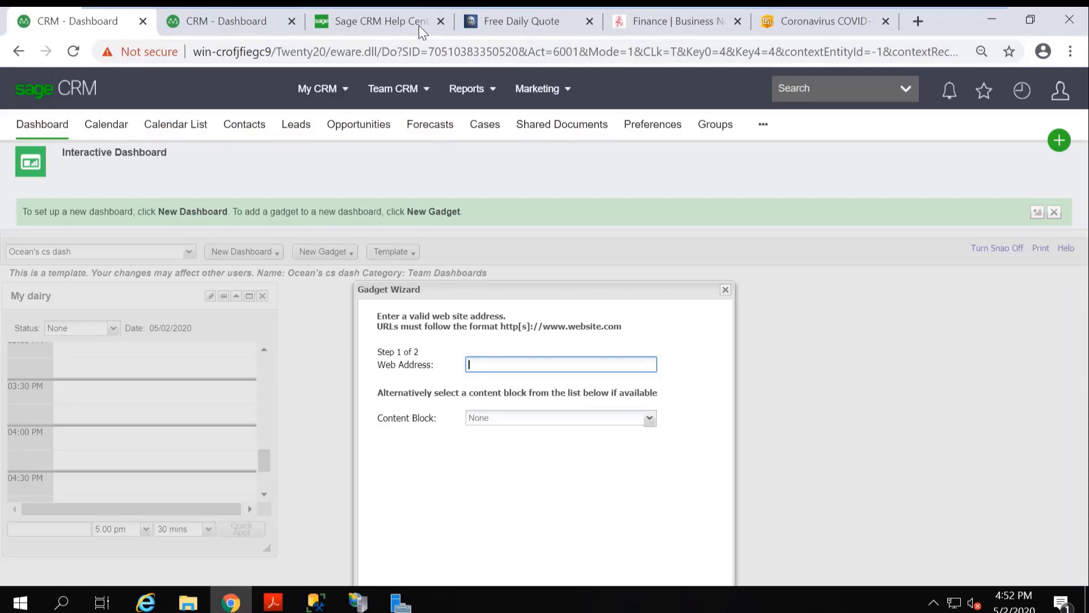
Copy the Sage CRM Help Center address from its browser tab and set it as the Web Site gadget's web address.
left_click(404, 25)
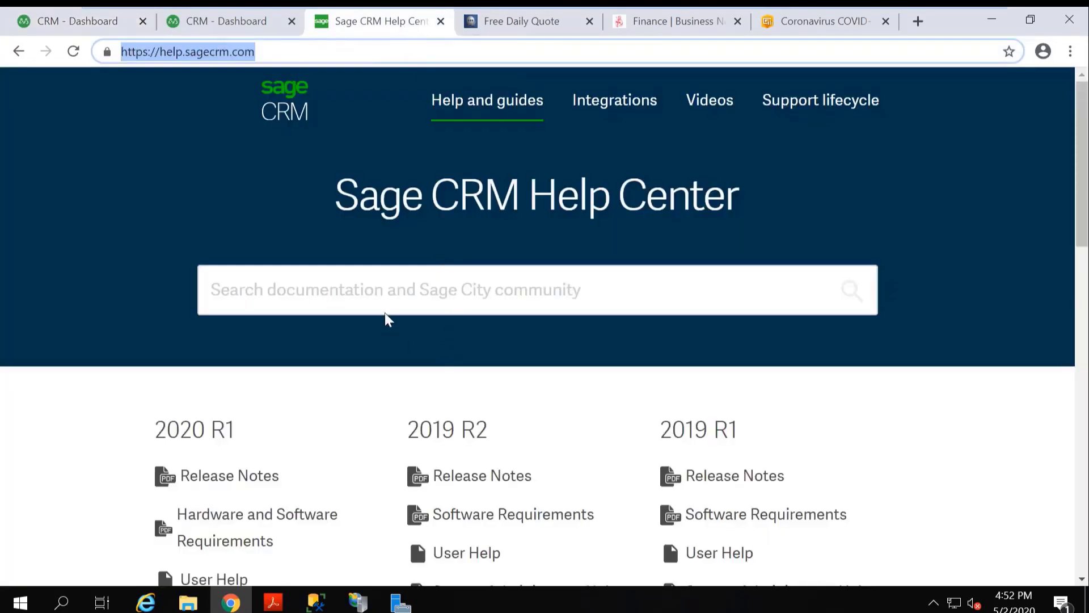
right_click(228, 51)
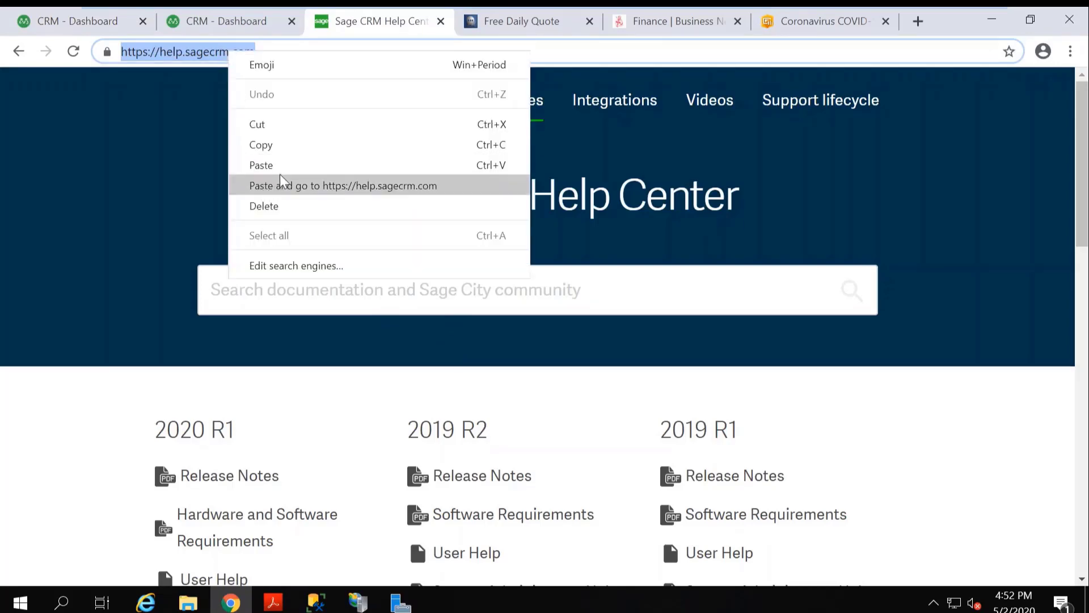
left_click(295, 148)
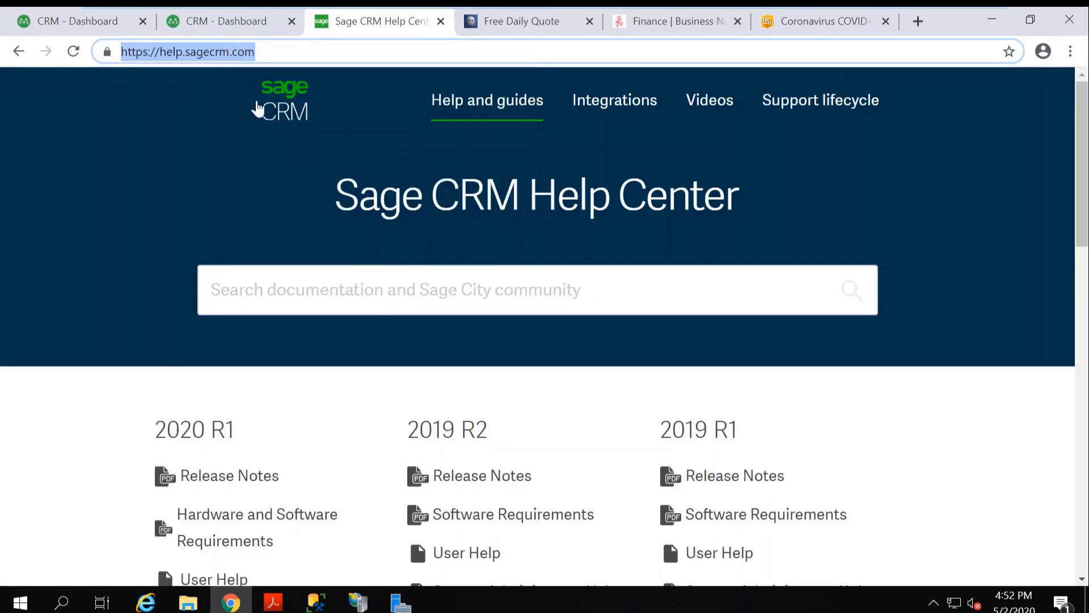
left_click(85, 23)
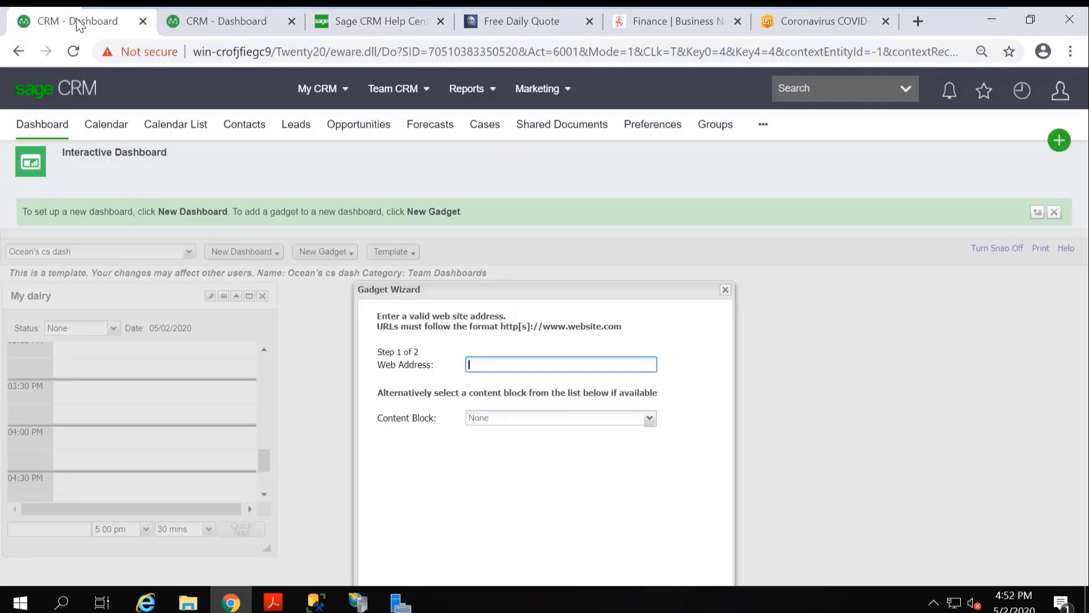
right_click(486, 364)
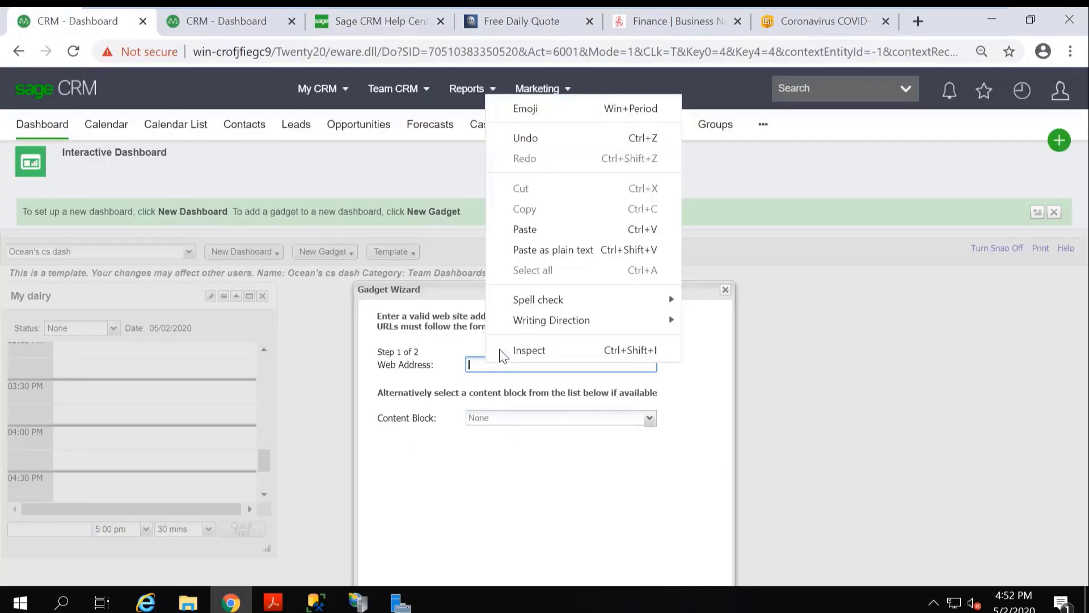
left_click(561, 231)
left_click_drag(562, 292, 554, 244)
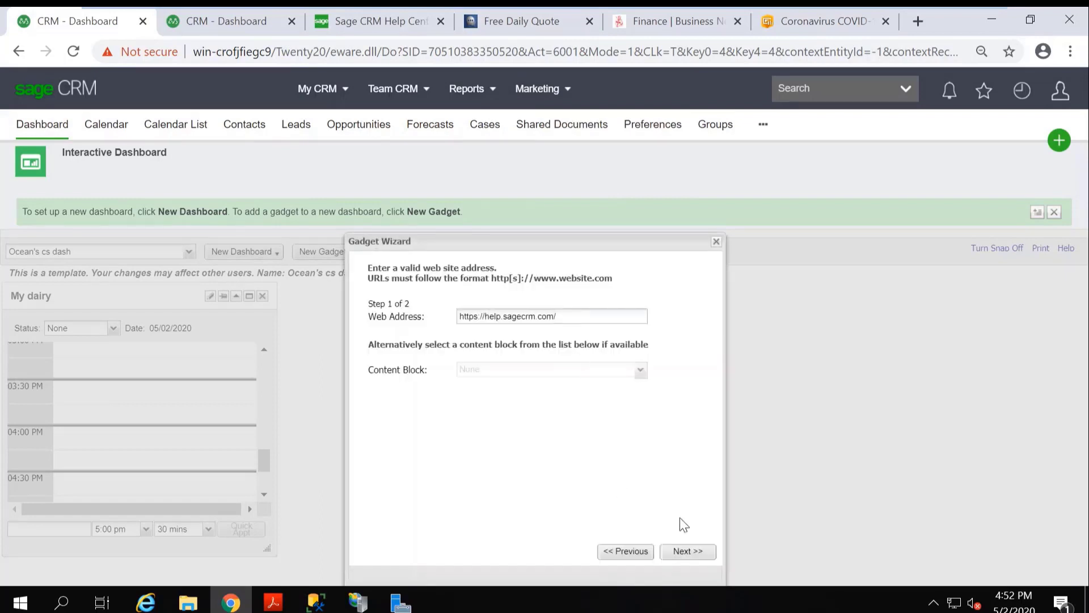
left_click(689, 553)
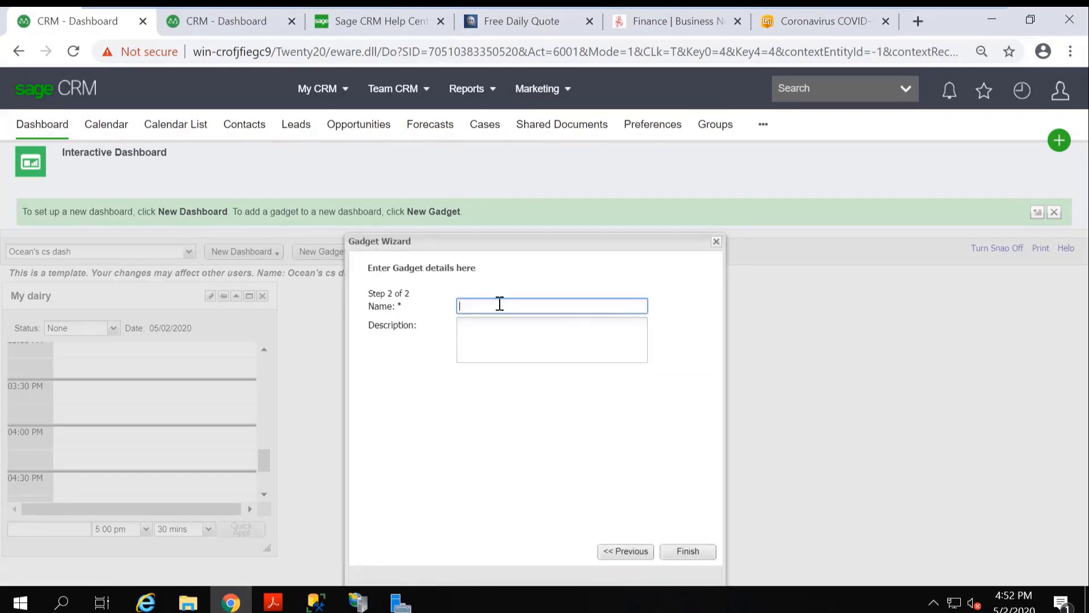
Name the Web Site gadget "CRM Help" and finish creating it.
type("CRM Help")
left_click(700, 552)
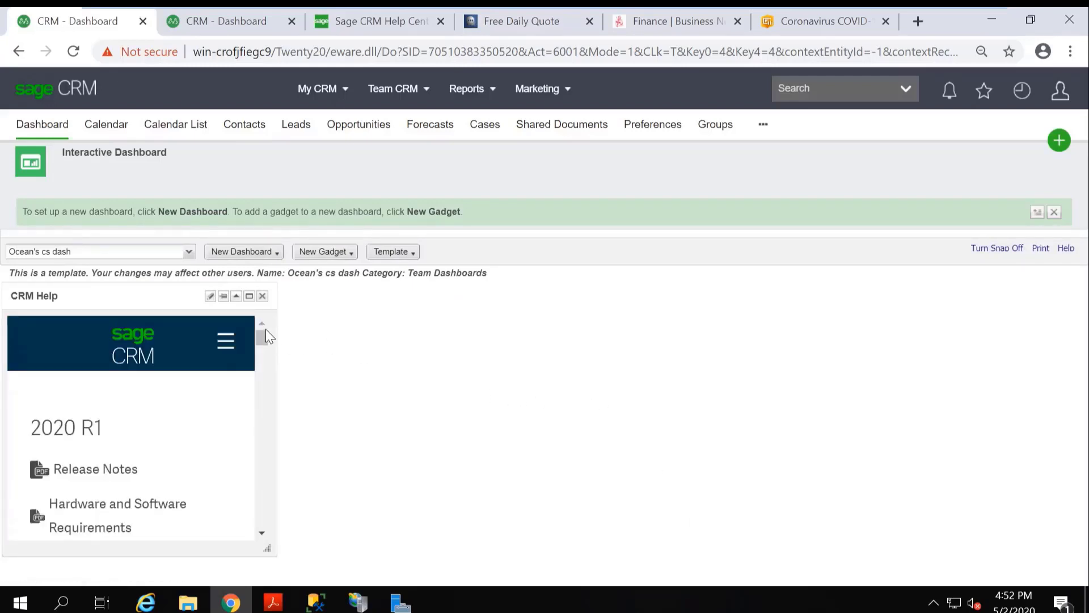
Add a Notification gadget named "My notifications" to the Ocean's cs dash template.
left_click(353, 252)
left_click(334, 271)
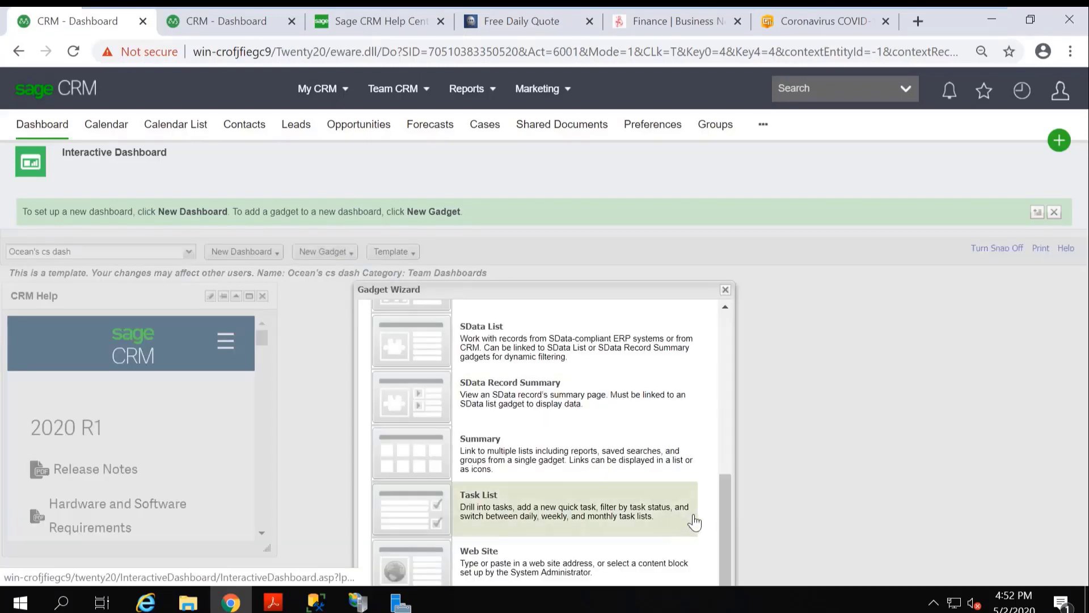
left_click_drag(723, 510, 711, 381)
left_click(666, 422)
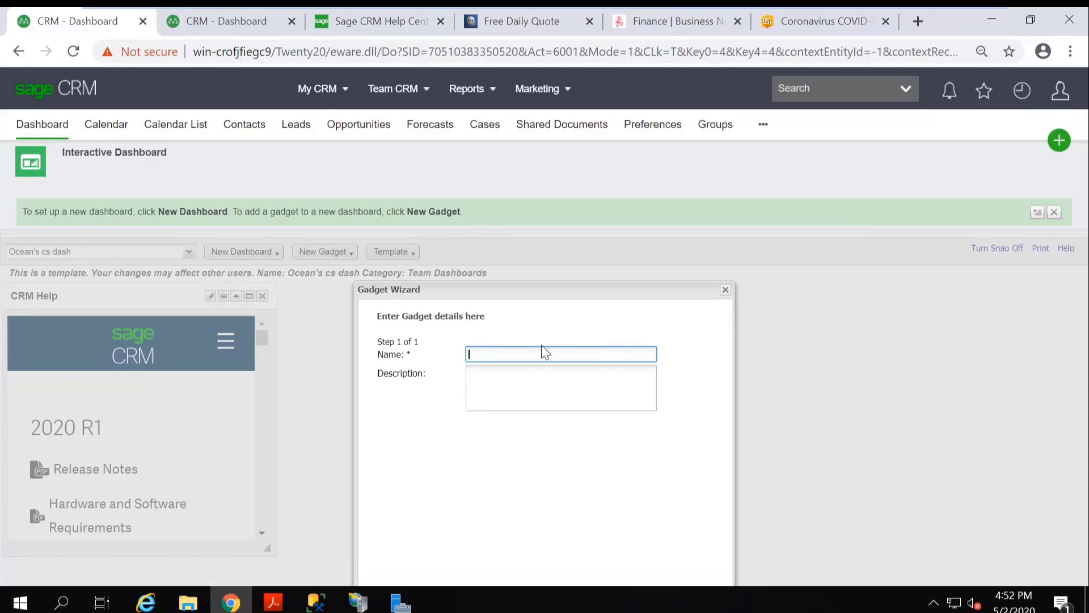
type("My notifications")
left_click_drag(530, 288, 527, 234)
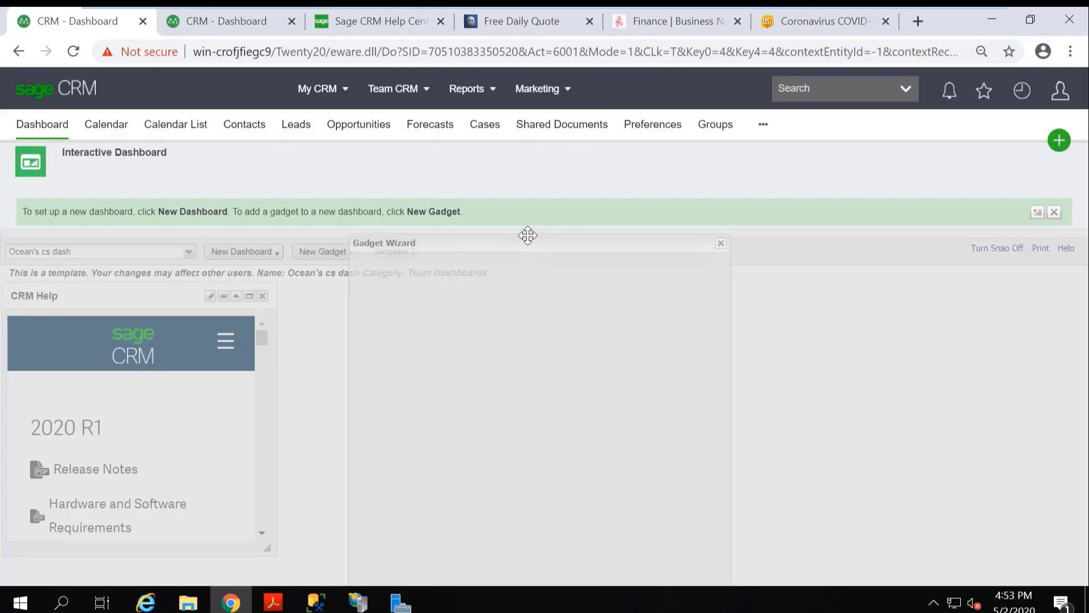
left_click(687, 546)
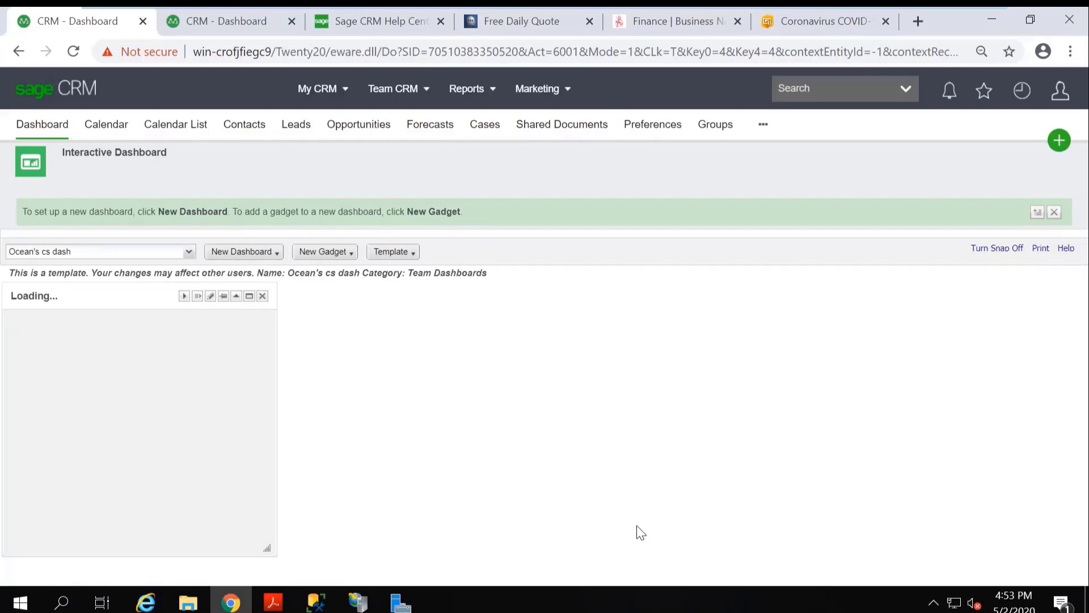
Start a new List gadget on the template and base it on the Case entity.
left_click(350, 252)
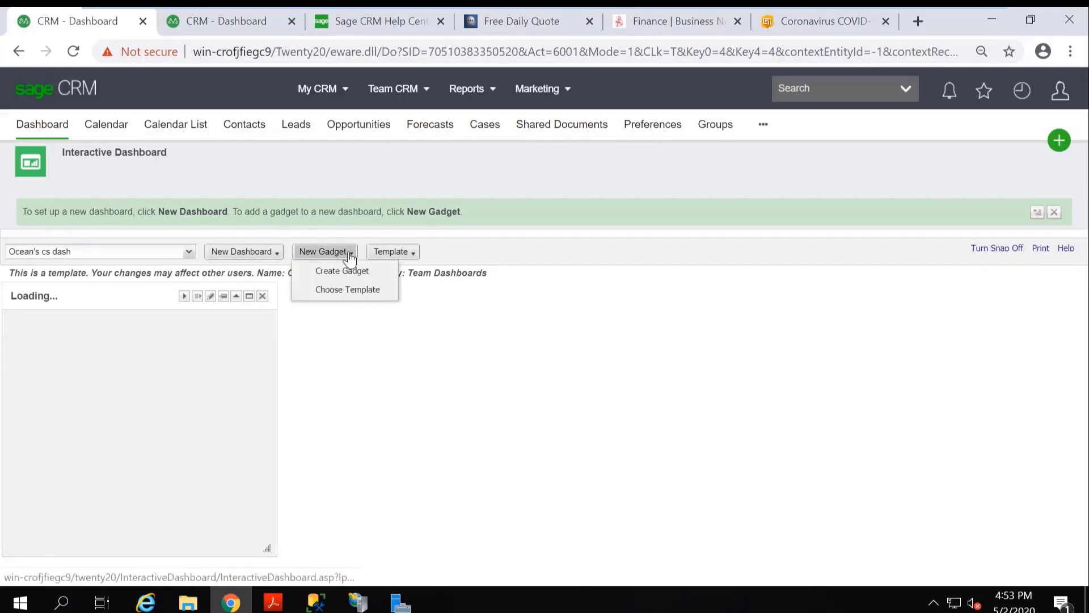
left_click(364, 273)
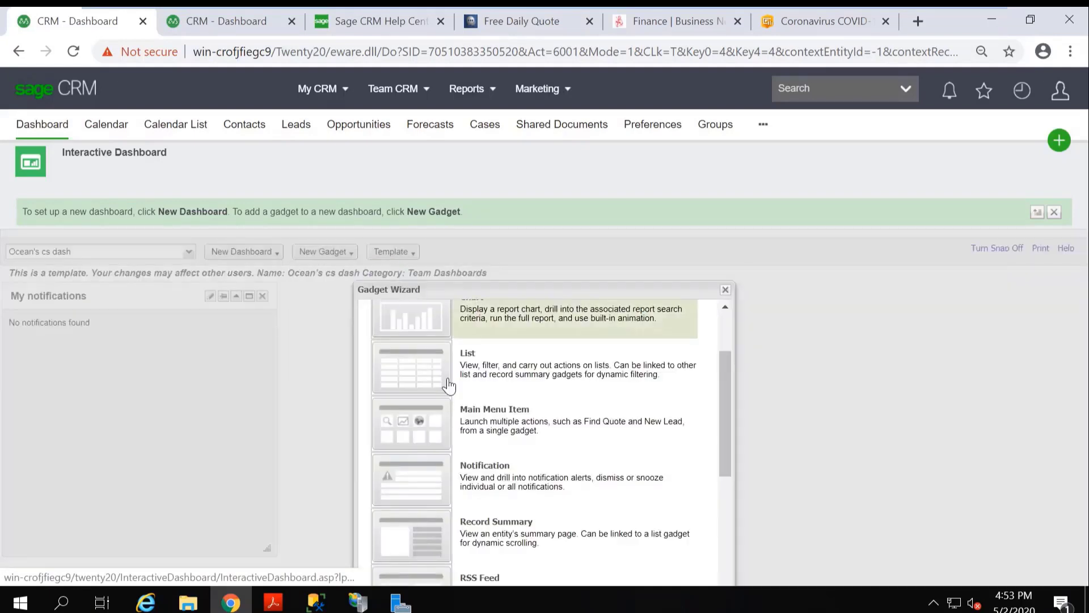
left_click(482, 377)
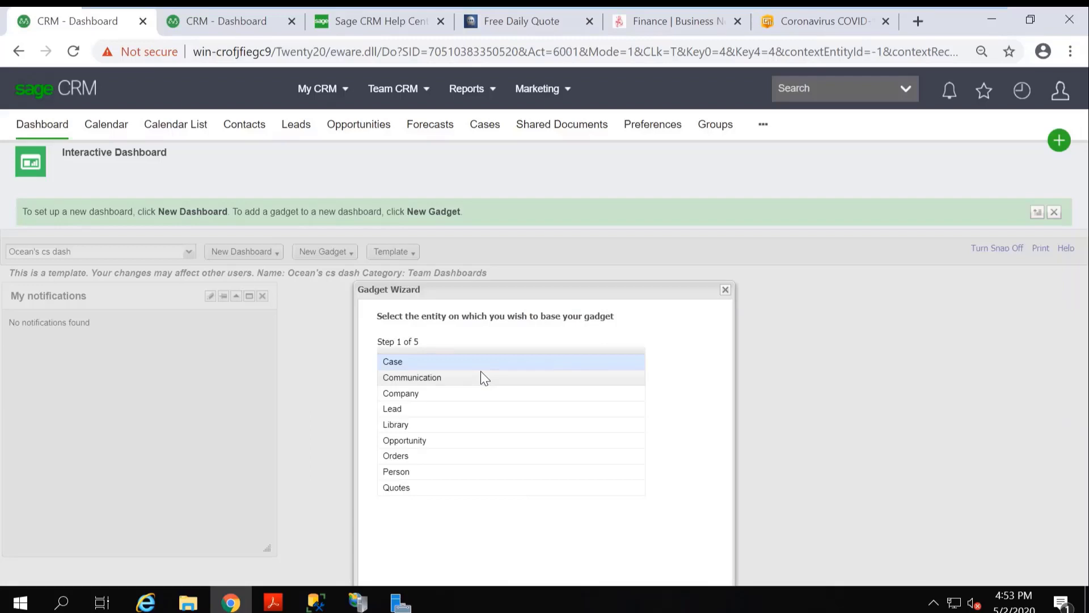
left_click(440, 363)
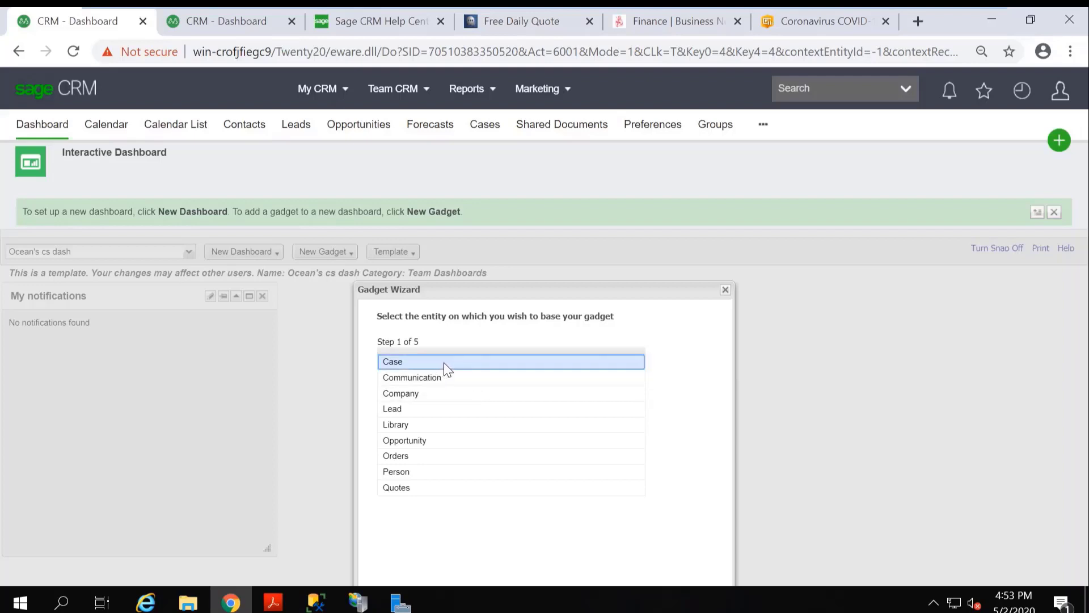
left_click_drag(593, 288, 589, 250)
left_click(692, 553)
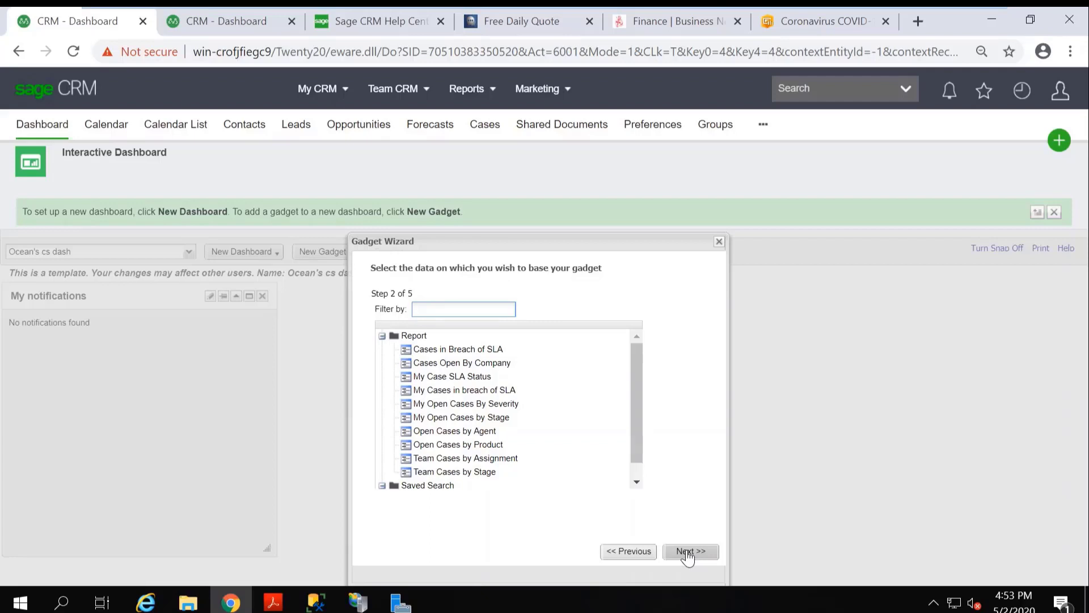
Use the Open Cases by Agent report as the list's data and include the RefId, Status, Assigned To and Description columns.
left_click(491, 432)
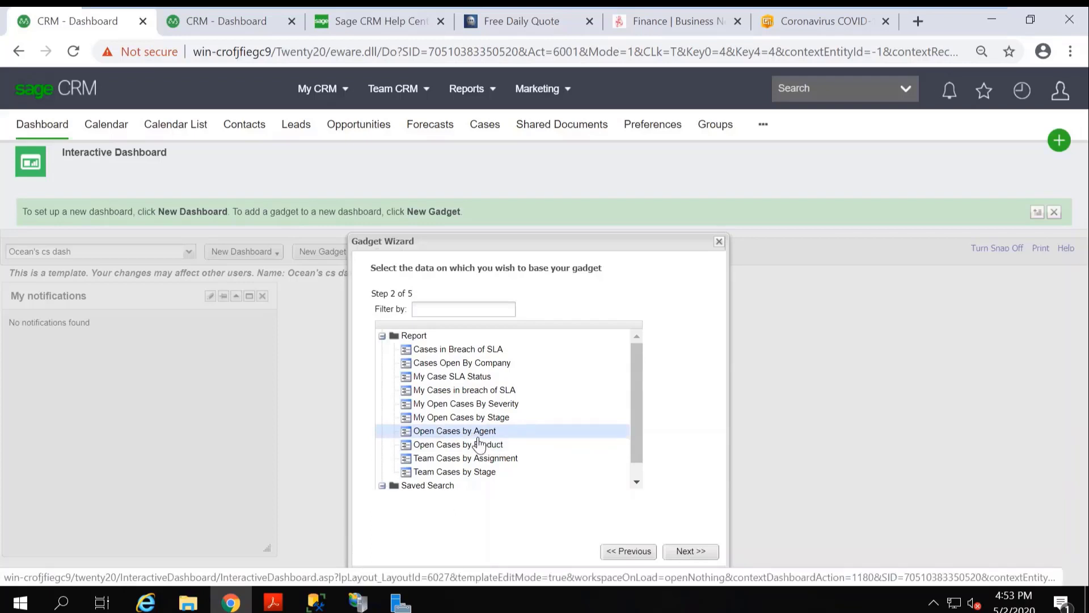
left_click(698, 552)
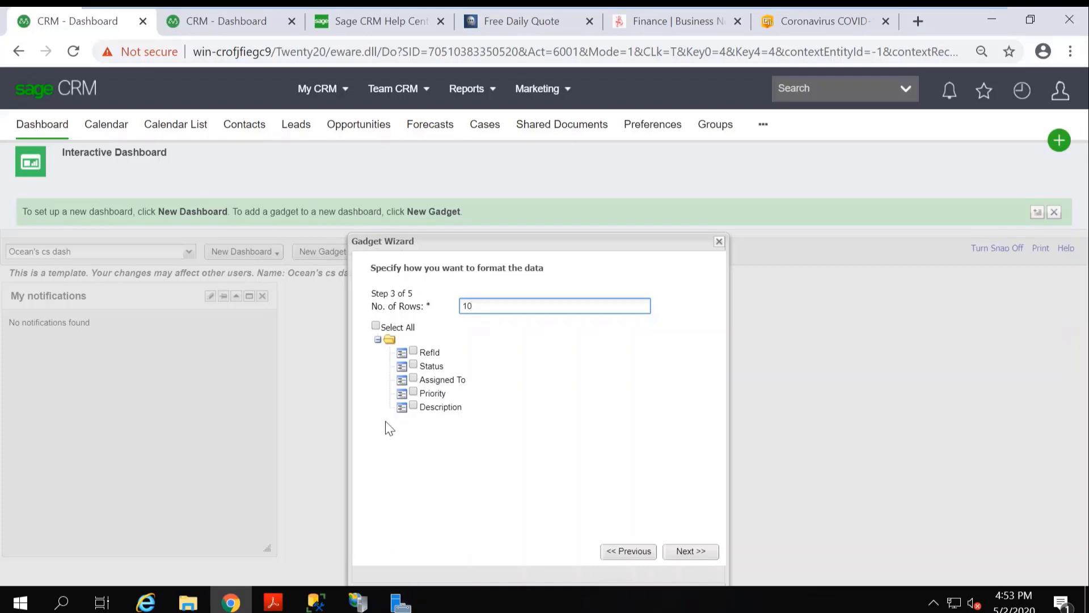
left_click(413, 350)
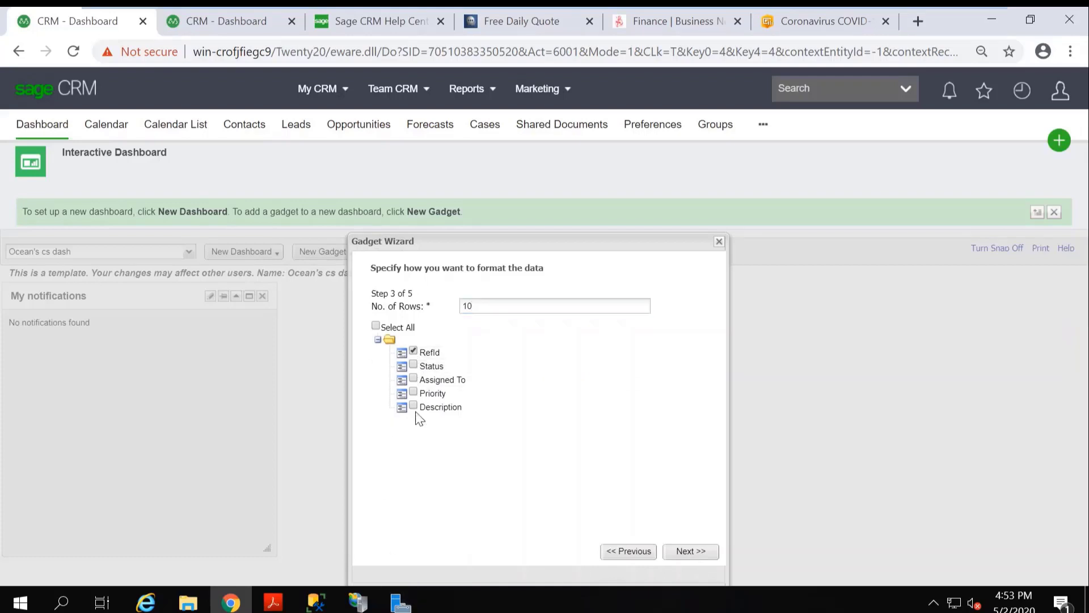
left_click(414, 363)
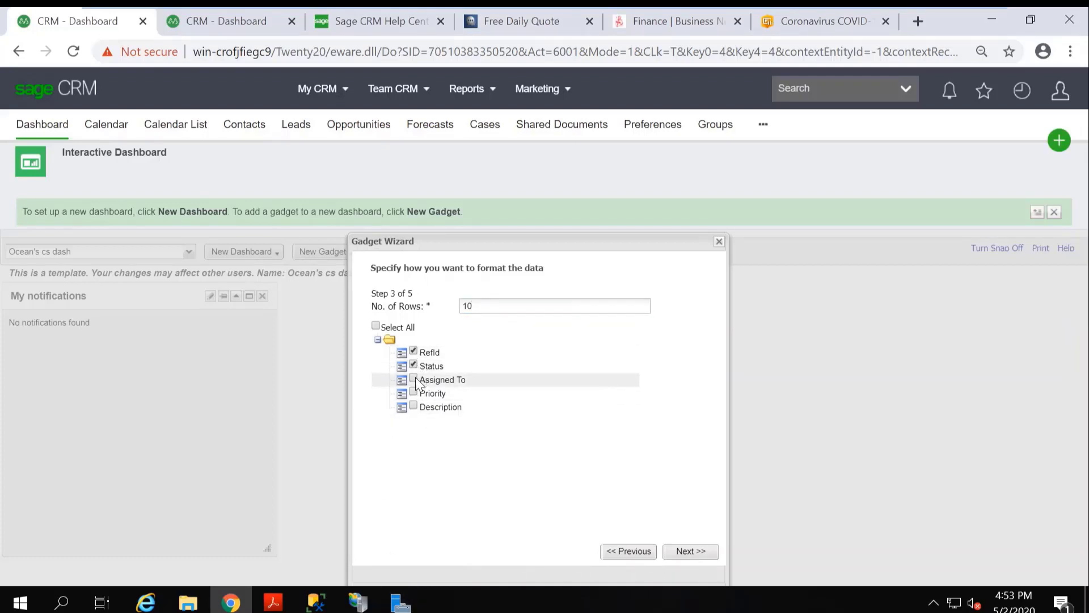
left_click(413, 377)
left_click(414, 403)
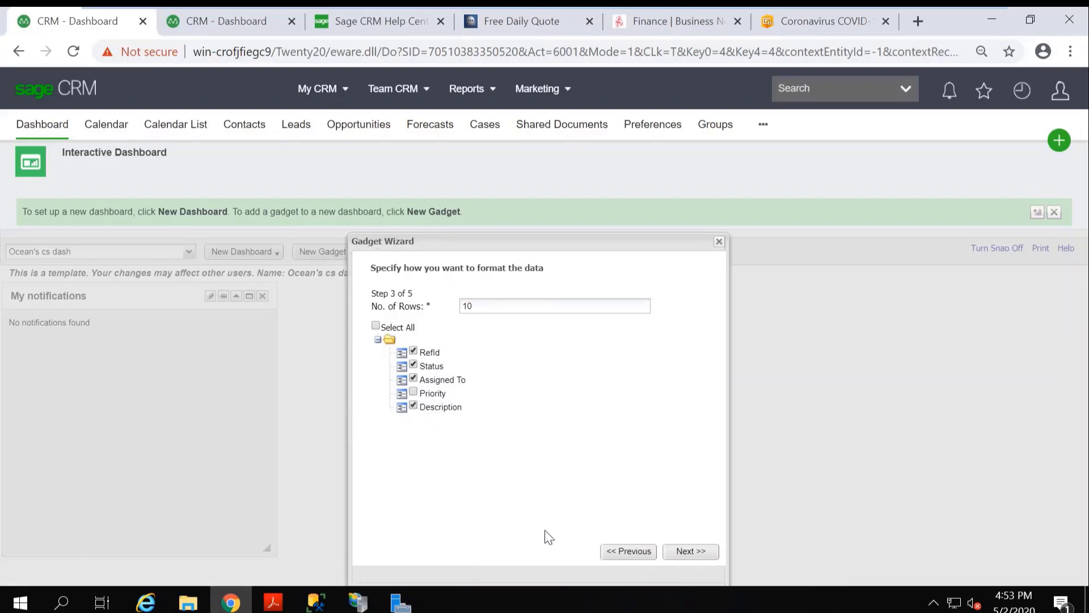
left_click(700, 551)
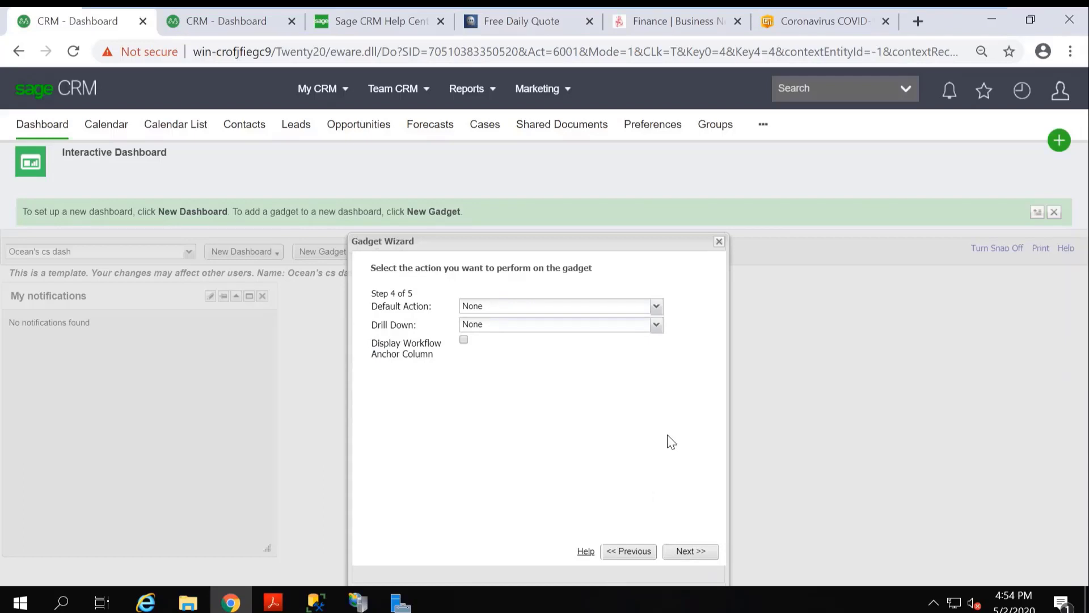
Set the List gadget's default action to Go to List or Report and its drill down to Go to Summary Screen.
left_click(656, 308)
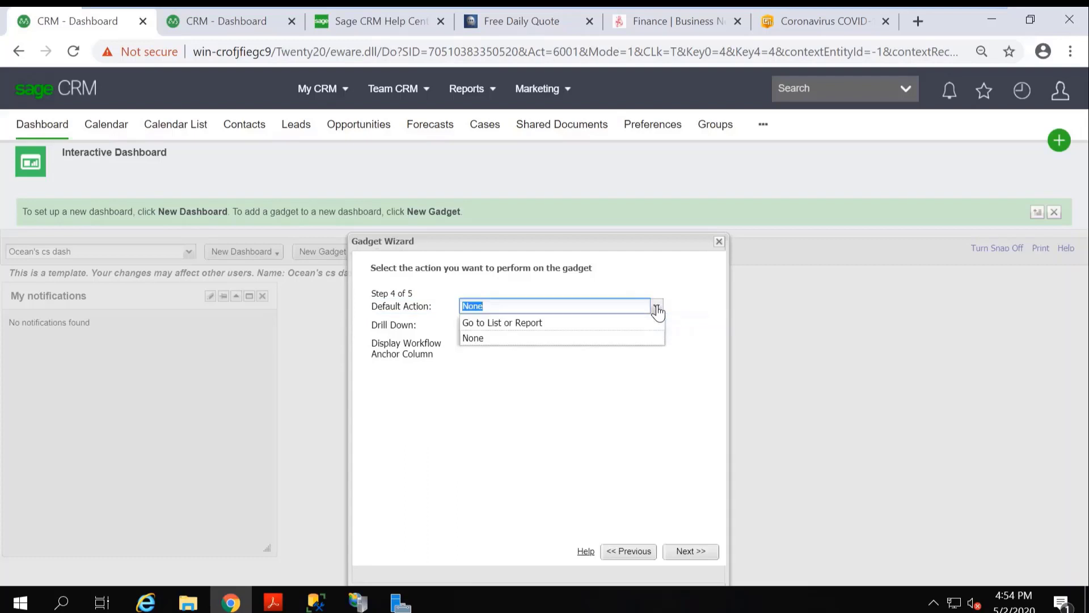
left_click(528, 323)
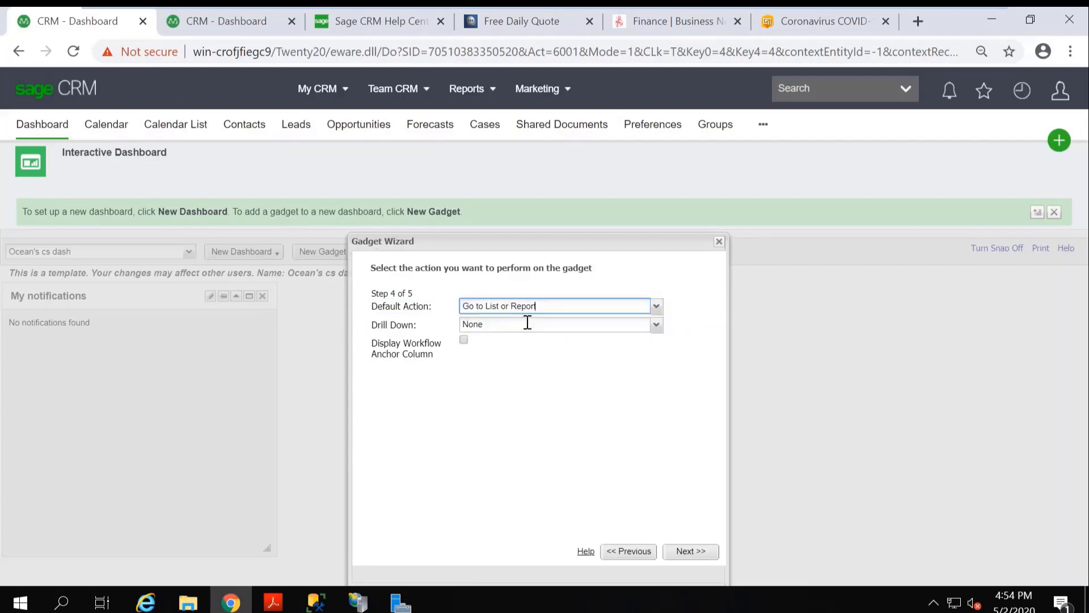
left_click(656, 325)
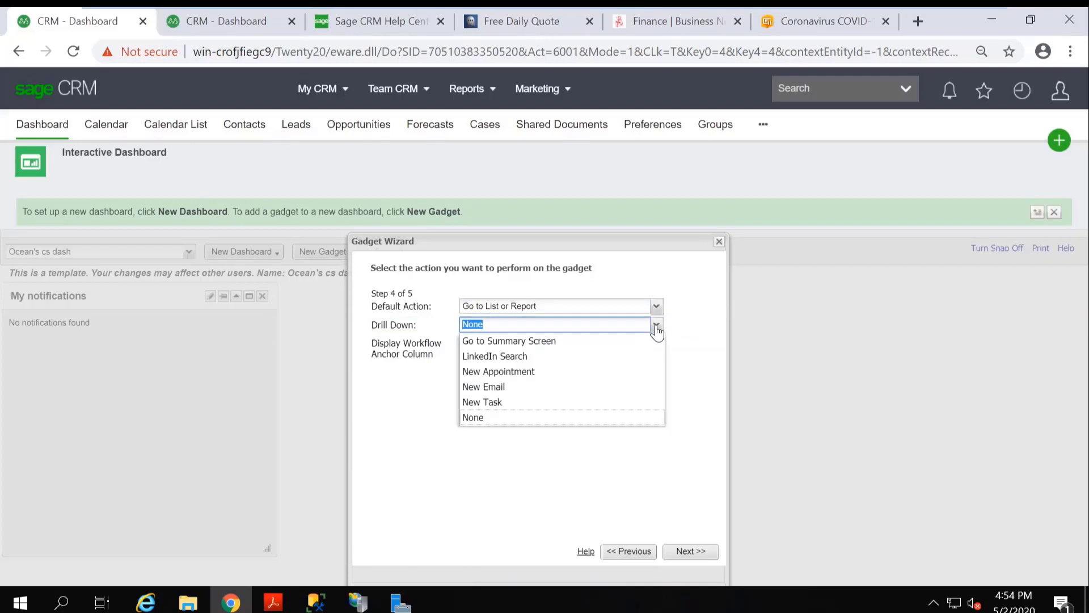
left_click(528, 342)
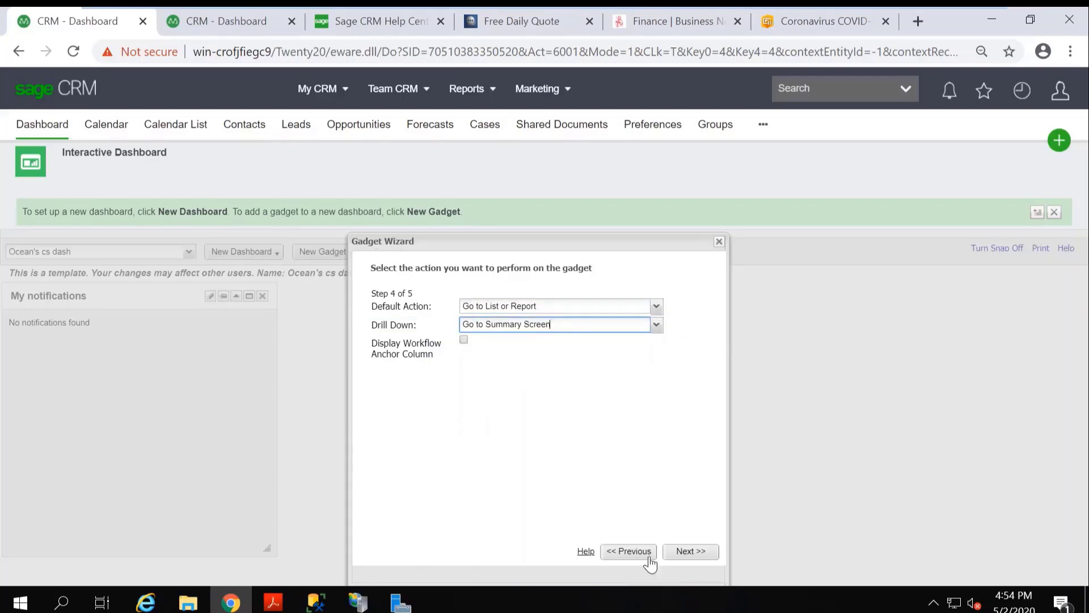
left_click(695, 555)
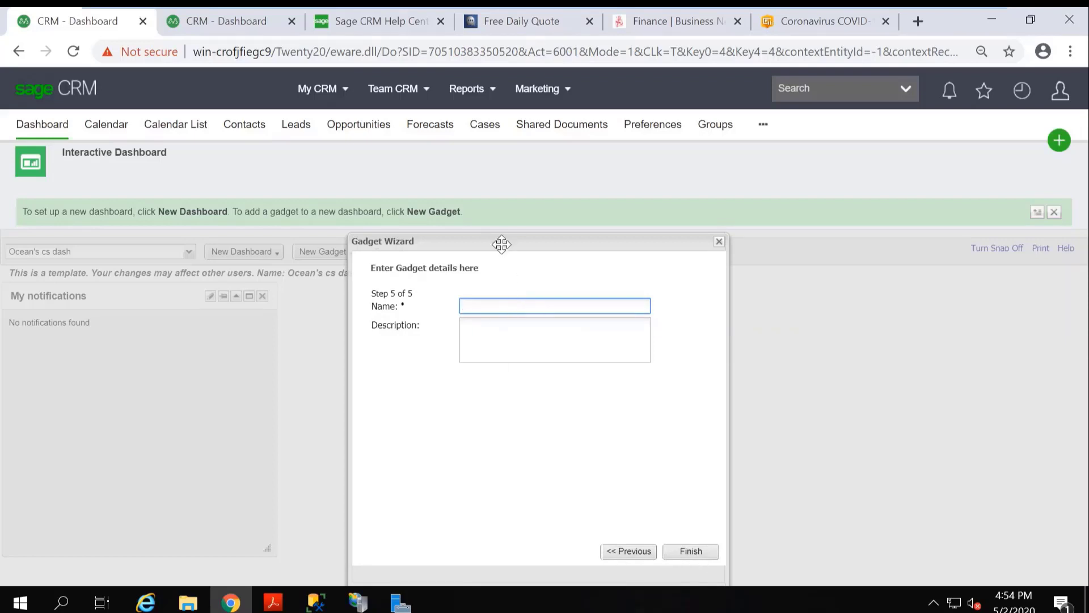
Name the List gadget "Cases by agent" and finish creating it.
left_click_drag(506, 236, 560, 234)
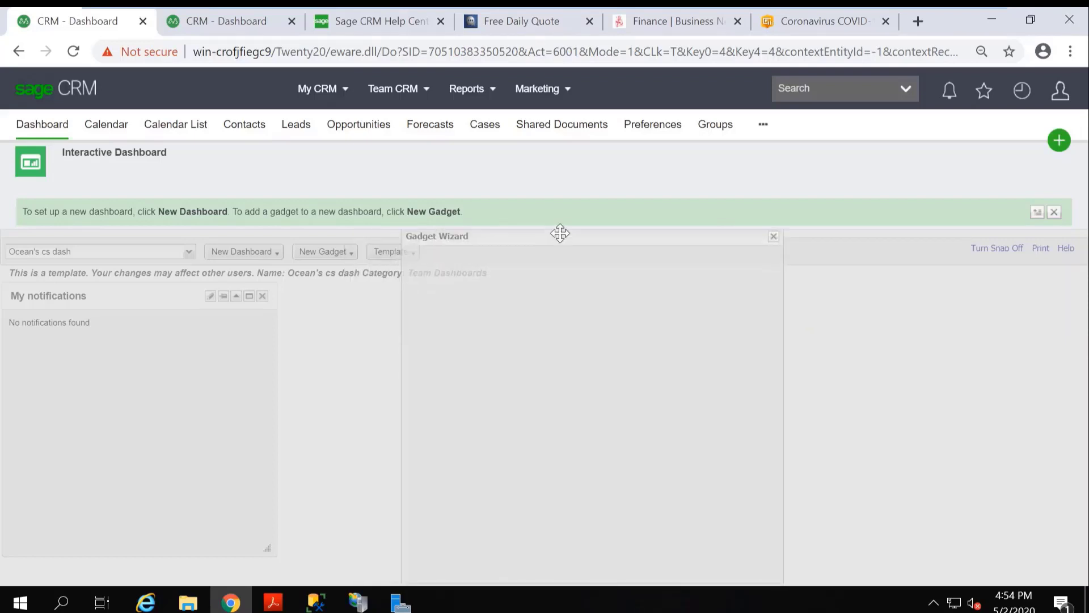
left_click(534, 299)
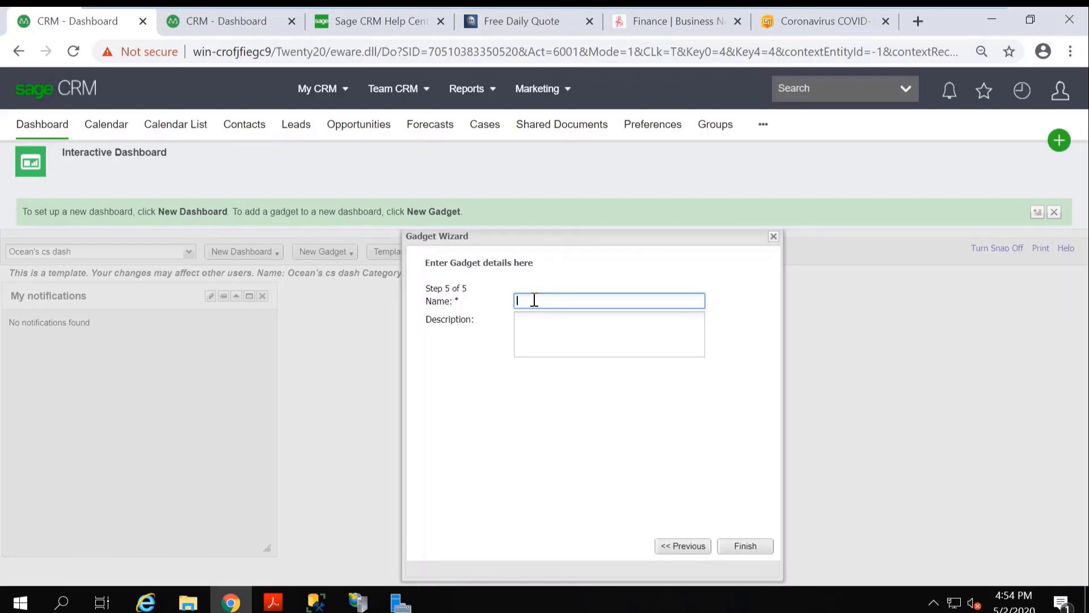
type("Cases by agent")
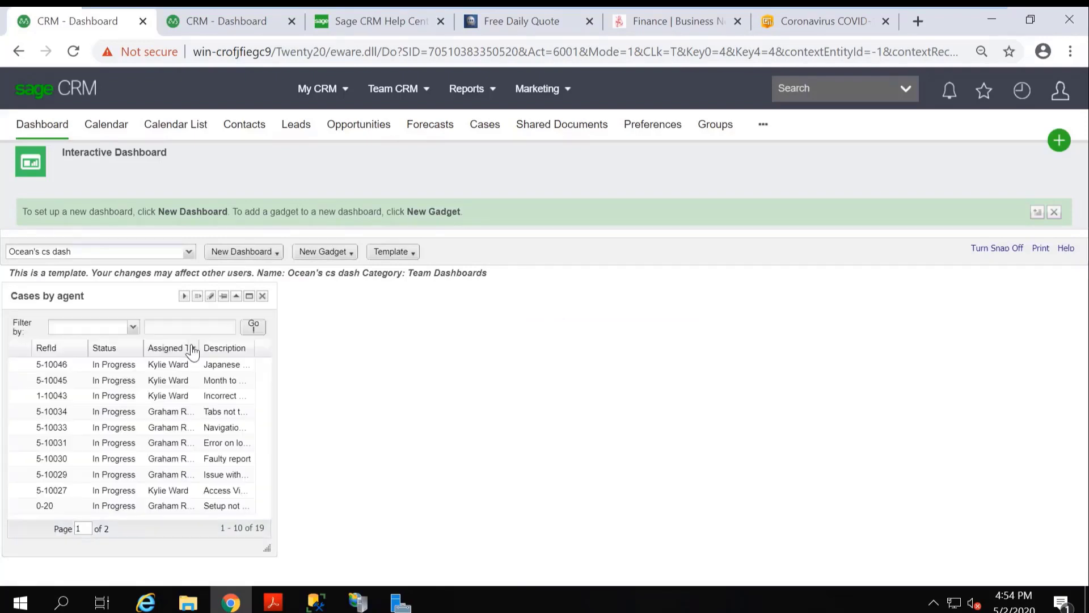
Start a new Chart gadget on the template and base it on the My Case SLA Status report.
left_click(349, 257)
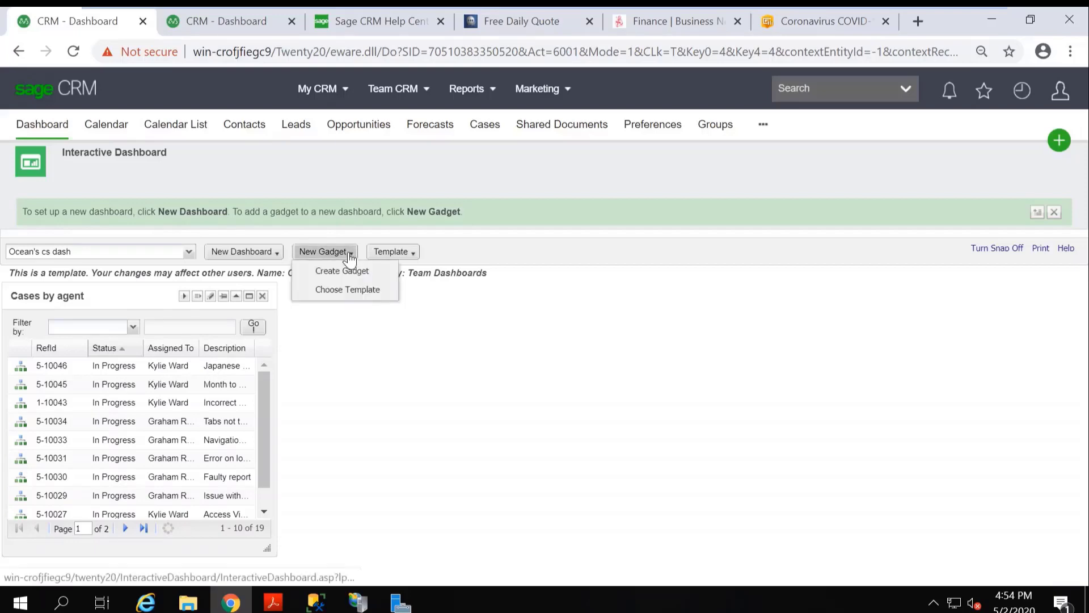
left_click(342, 271)
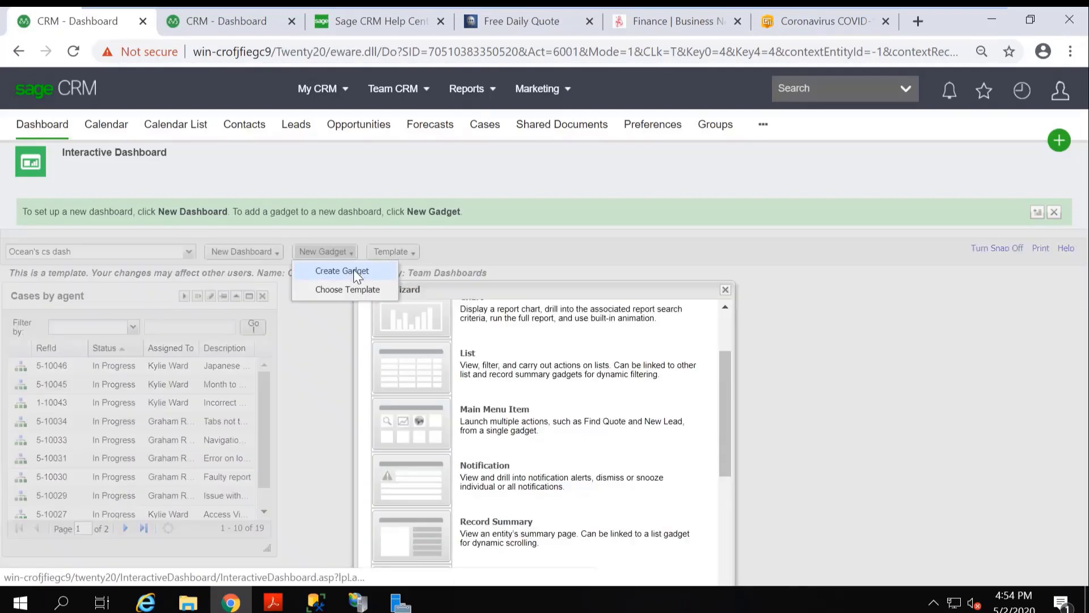
left_click_drag(723, 407, 720, 315)
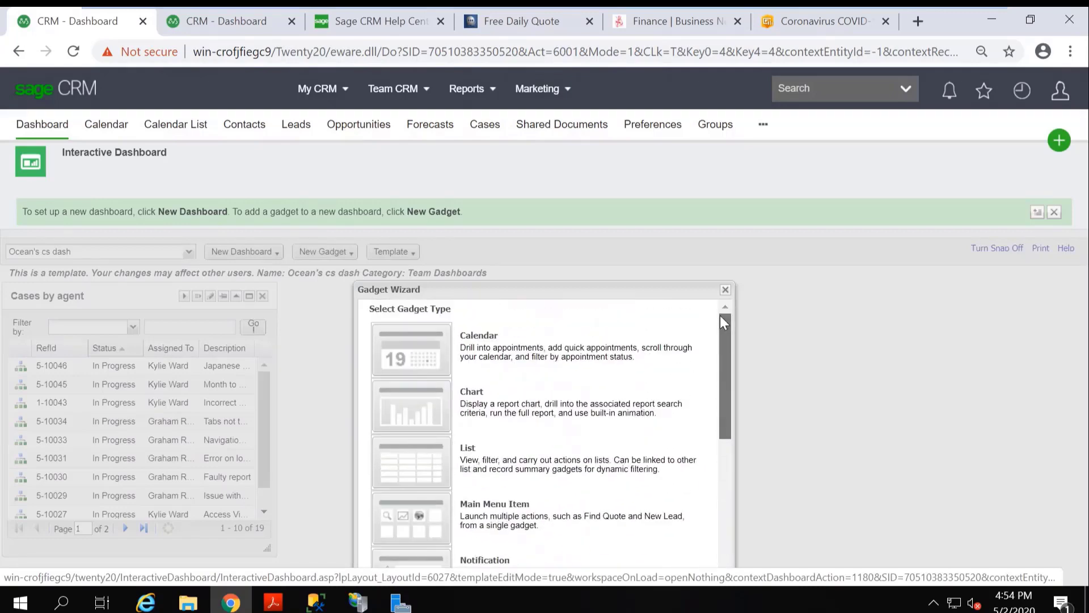
left_click(535, 409)
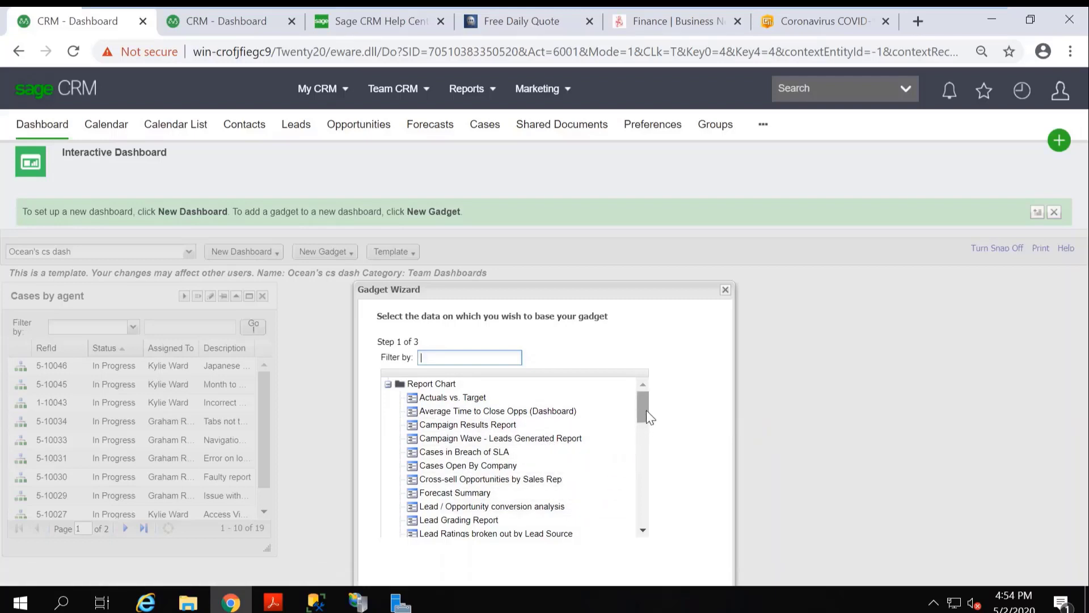
left_click_drag(647, 534, 650, 540)
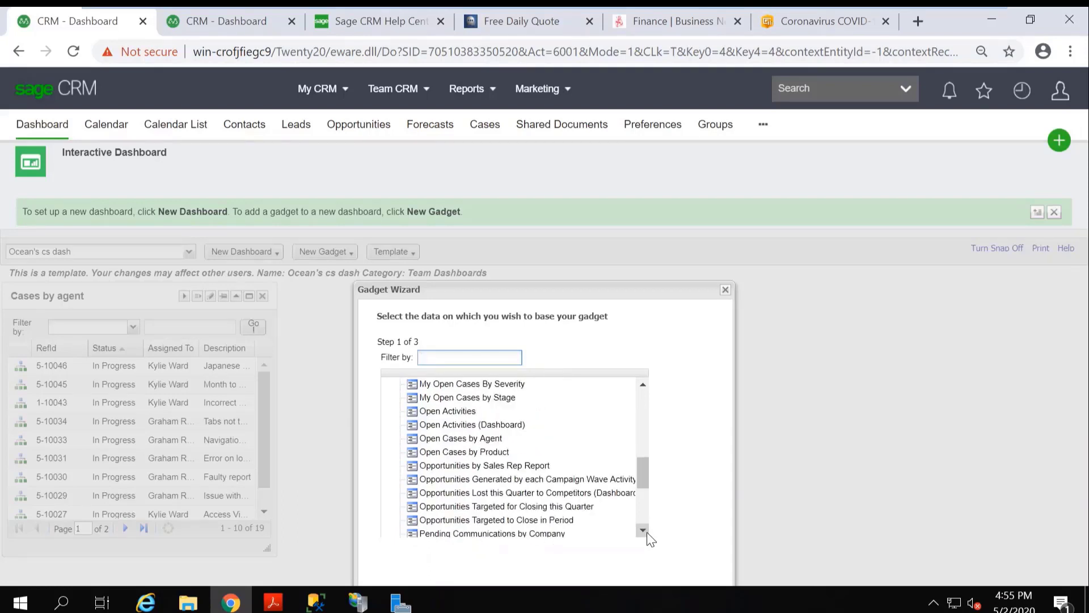
left_click_drag(650, 540, 650, 540)
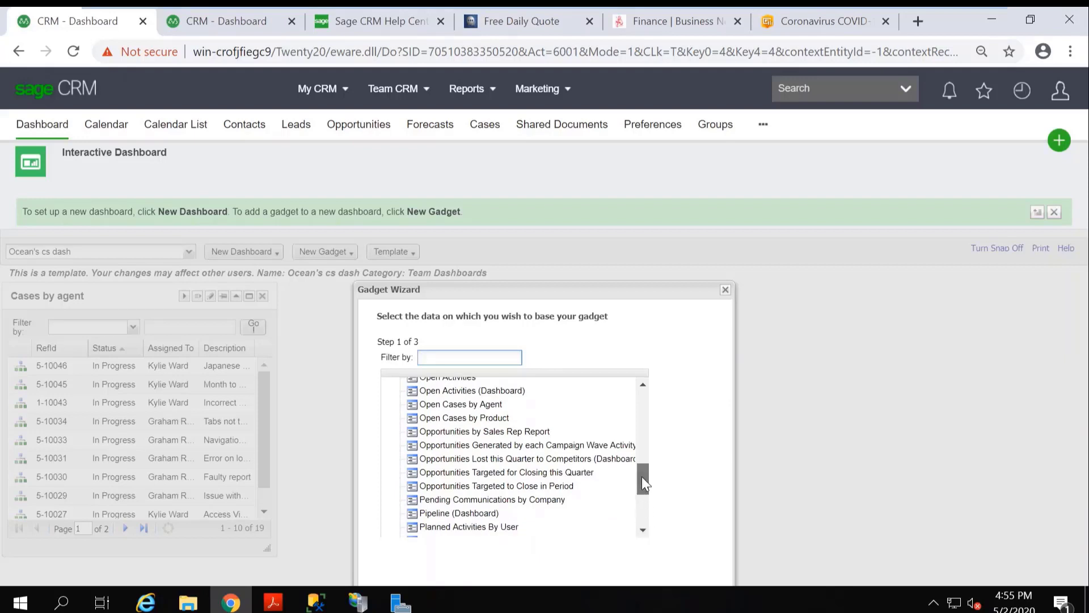
left_click_drag(642, 476, 641, 446)
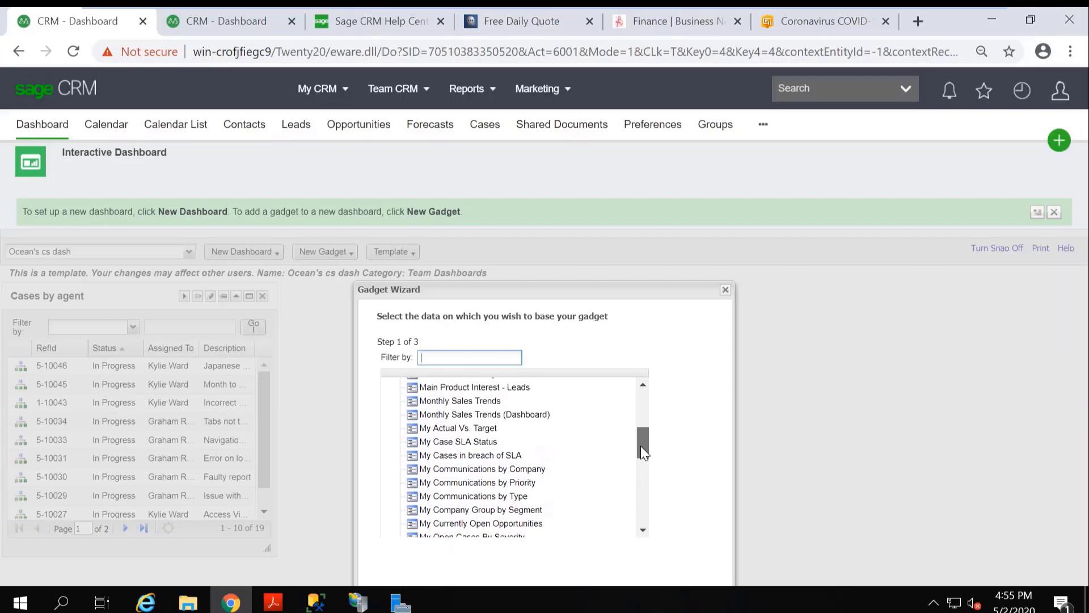
left_click(468, 443)
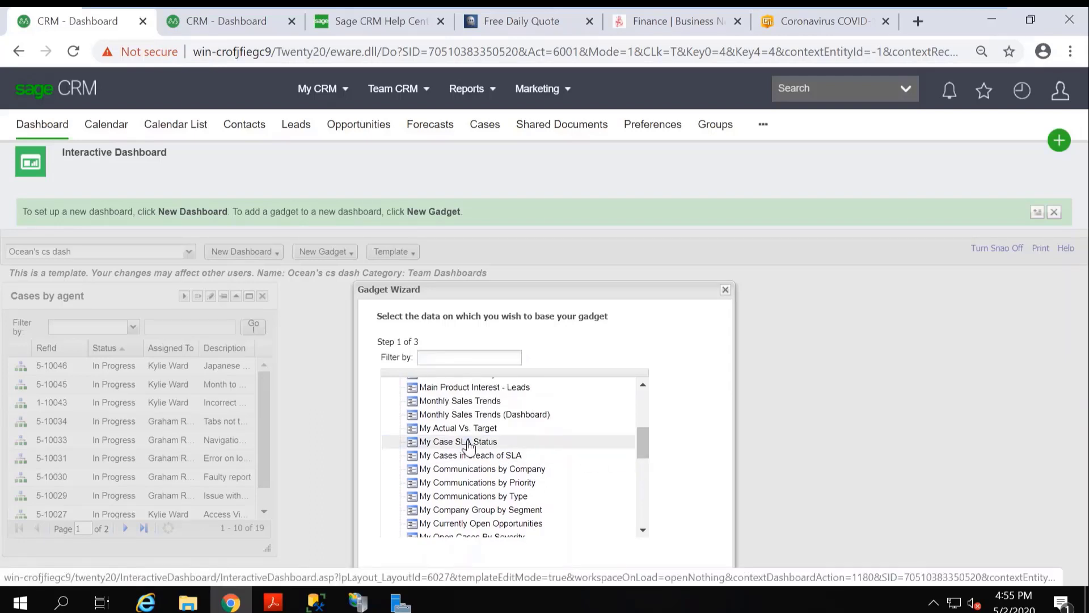
left_click_drag(627, 289, 620, 244)
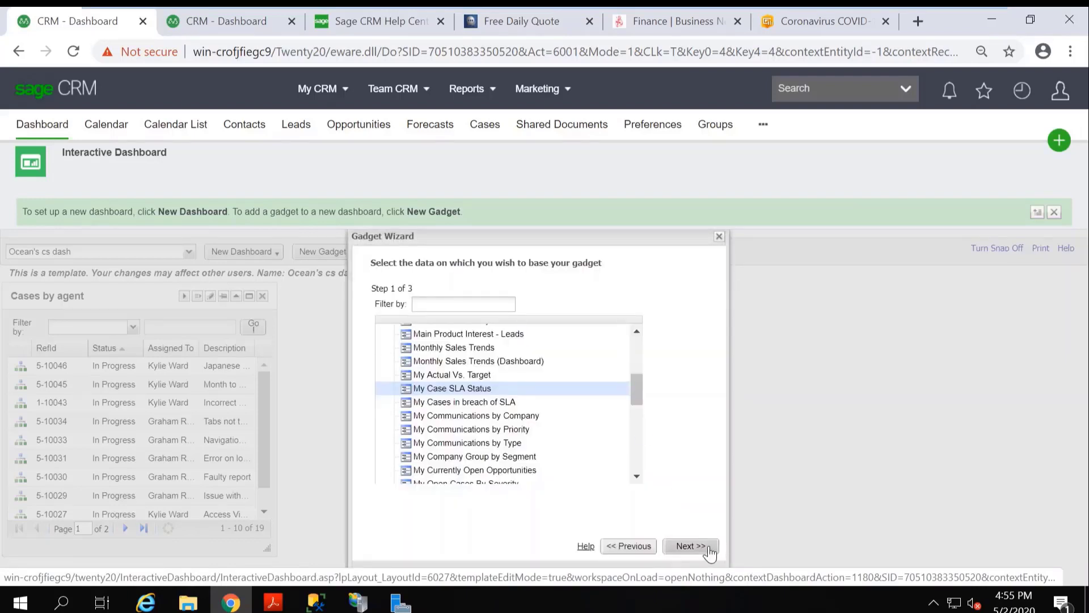
left_click(698, 545)
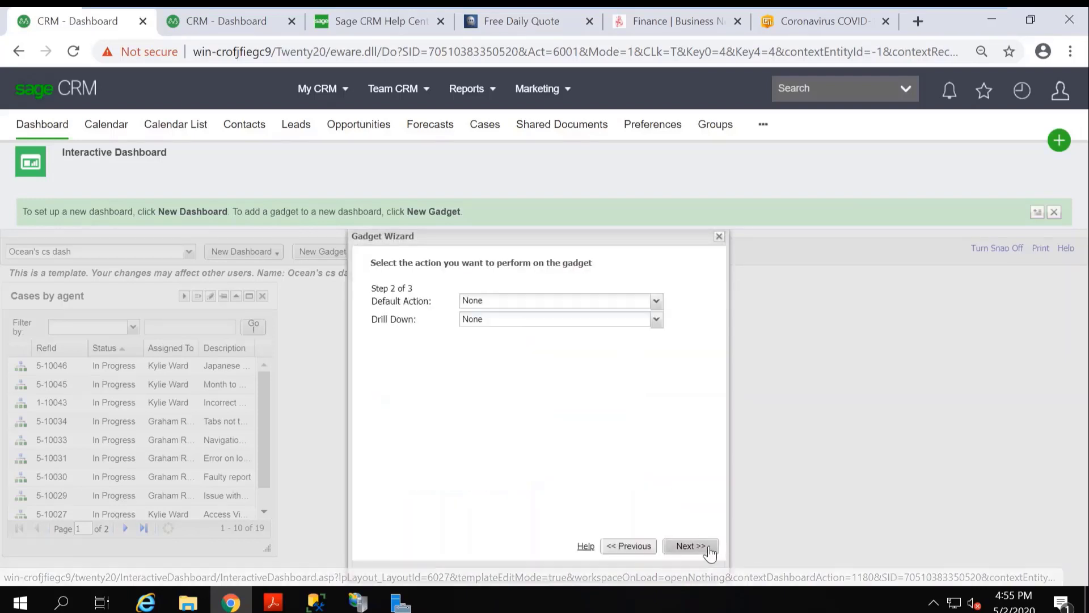
Set the chart's default action to Go to List or Report and its drill down to Run Report, and finish the gadget as "SLA stauts".
left_click(656, 301)
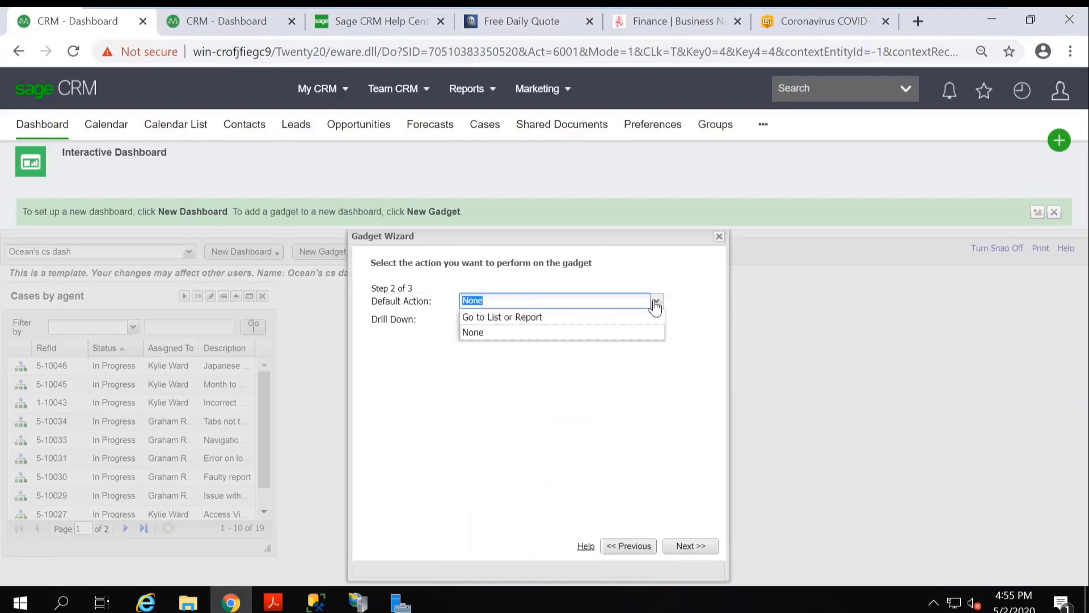
left_click(531, 318)
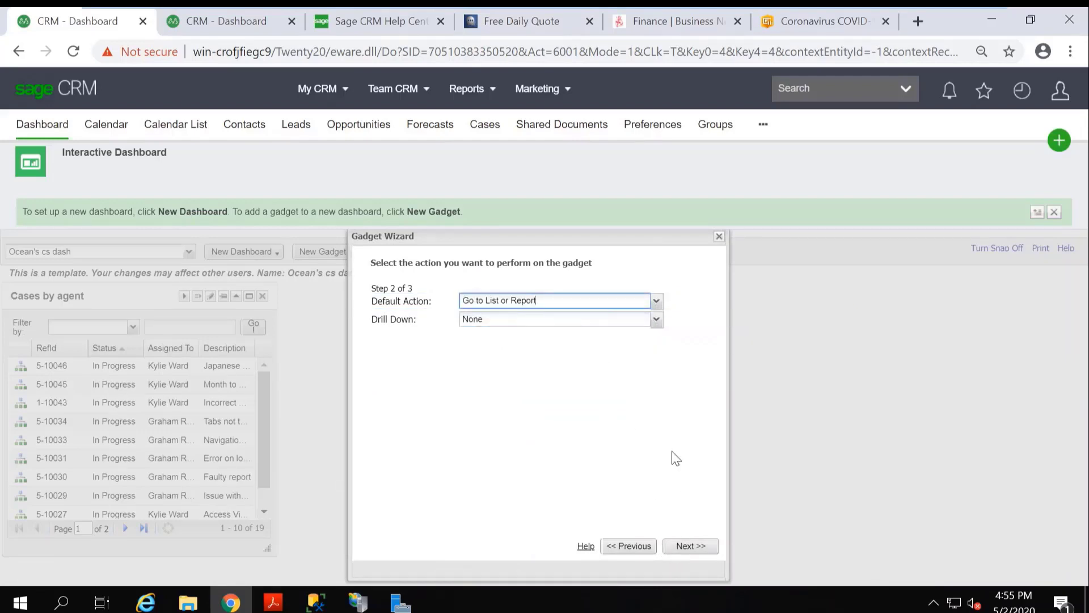
left_click(656, 319)
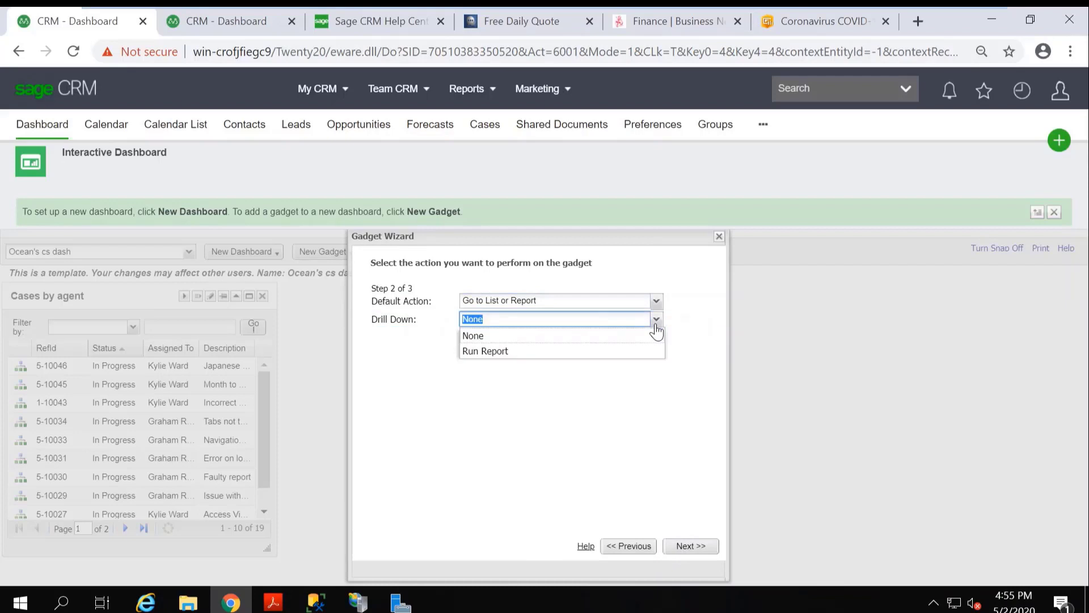
left_click(494, 352)
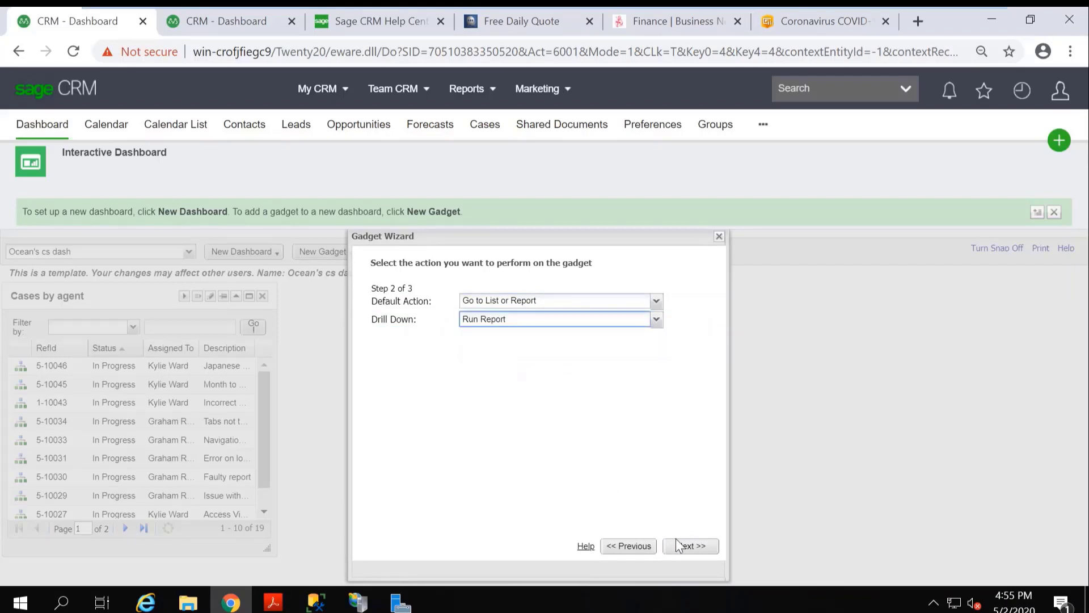
left_click(687, 548)
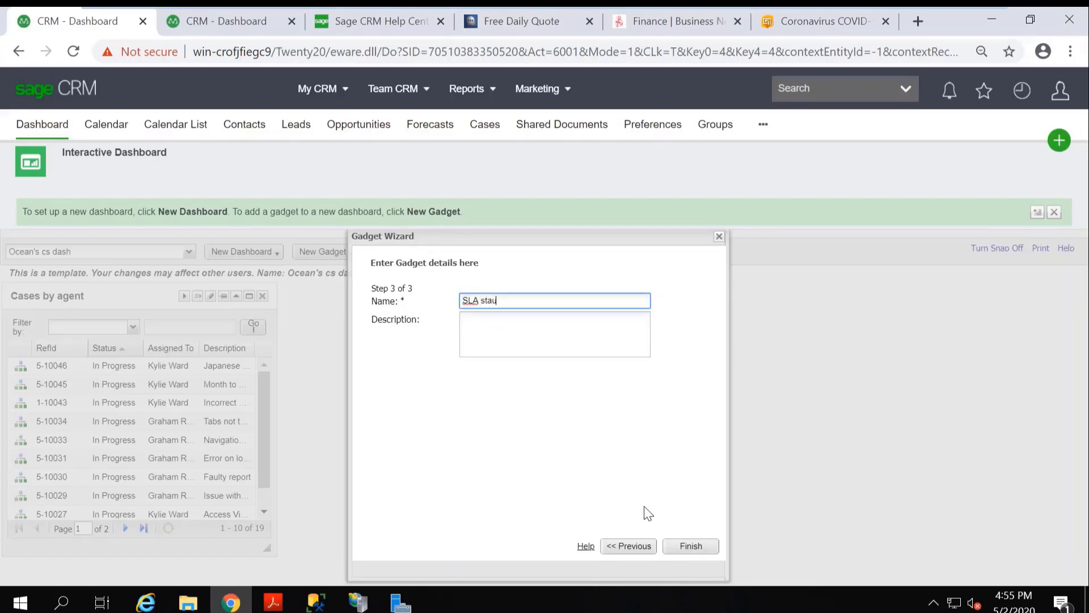
left_click(691, 546)
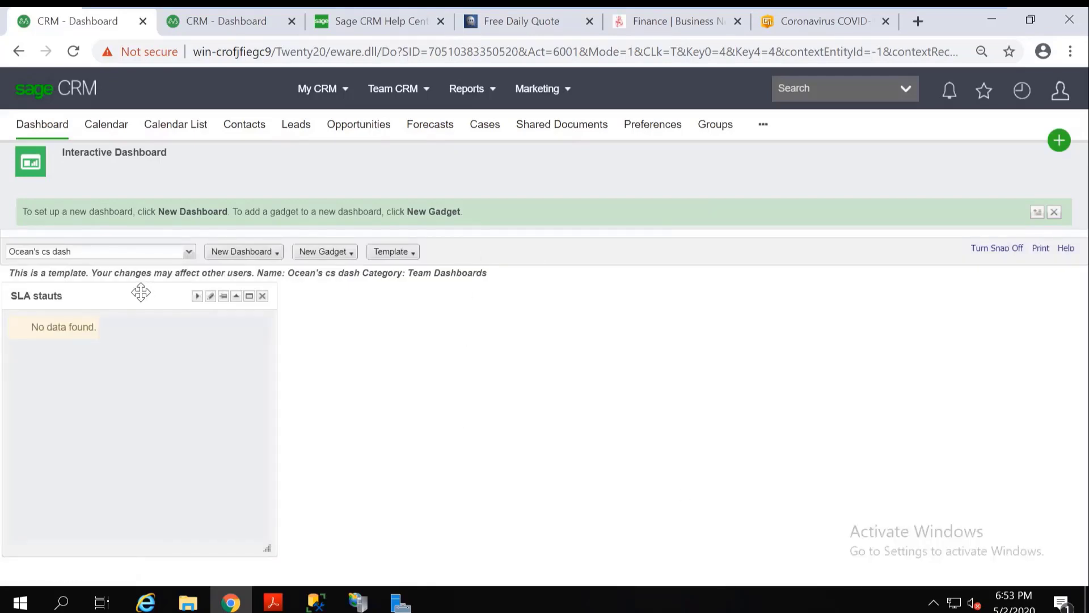
Arrange the SLA stauts, Cases by agent, My notifications and CRM Help gadgets side by side in a row below the My dairy gadget.
left_click_drag(141, 292, 141, 567)
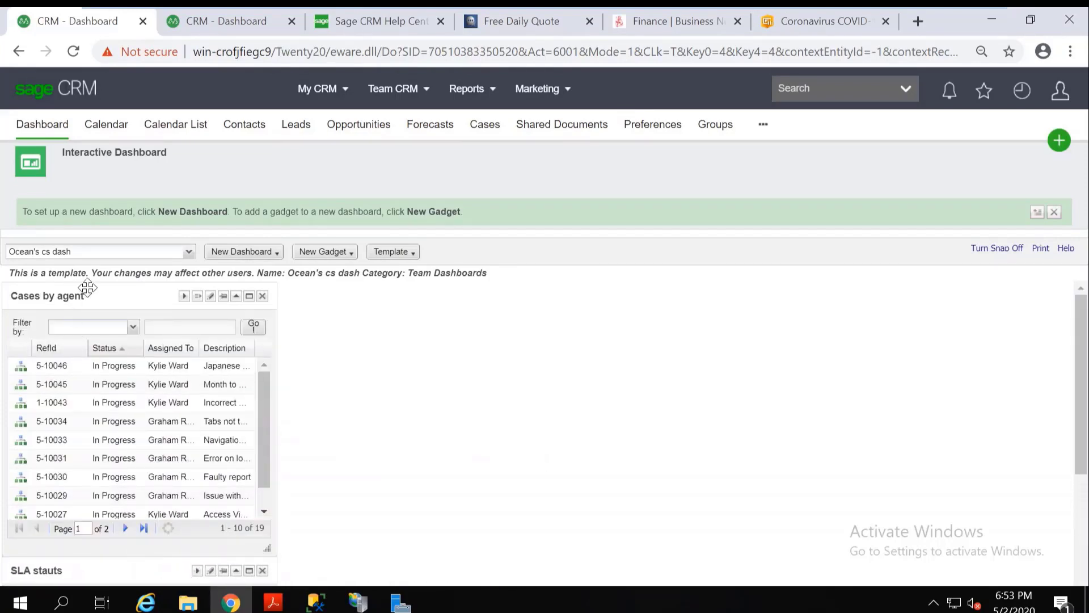
left_click_drag(88, 288, 367, 567)
left_click_drag(114, 294, 667, 567)
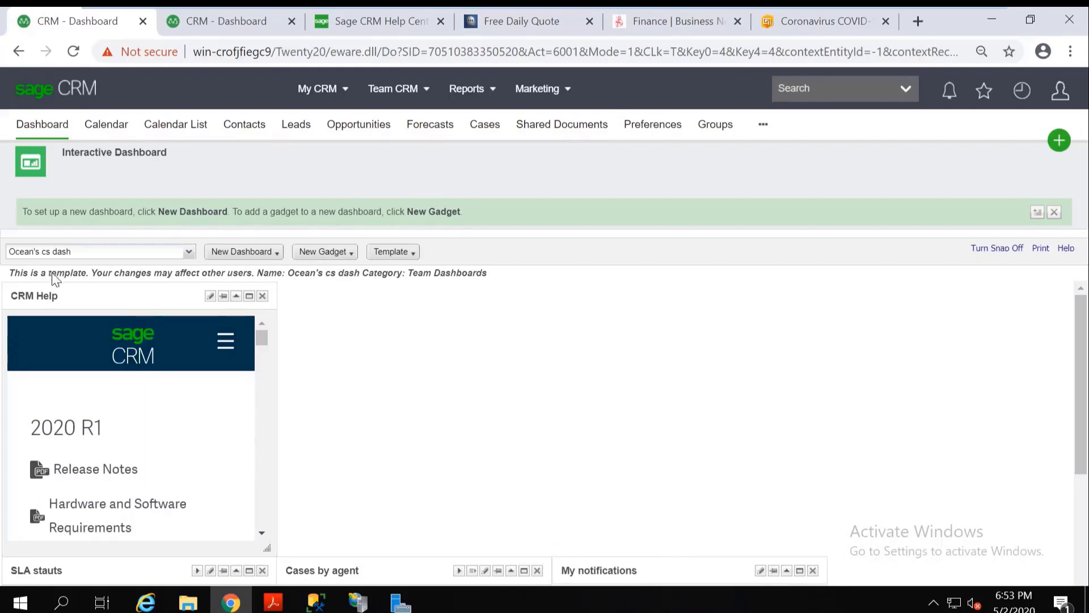
left_click_drag(87, 294, 974, 578)
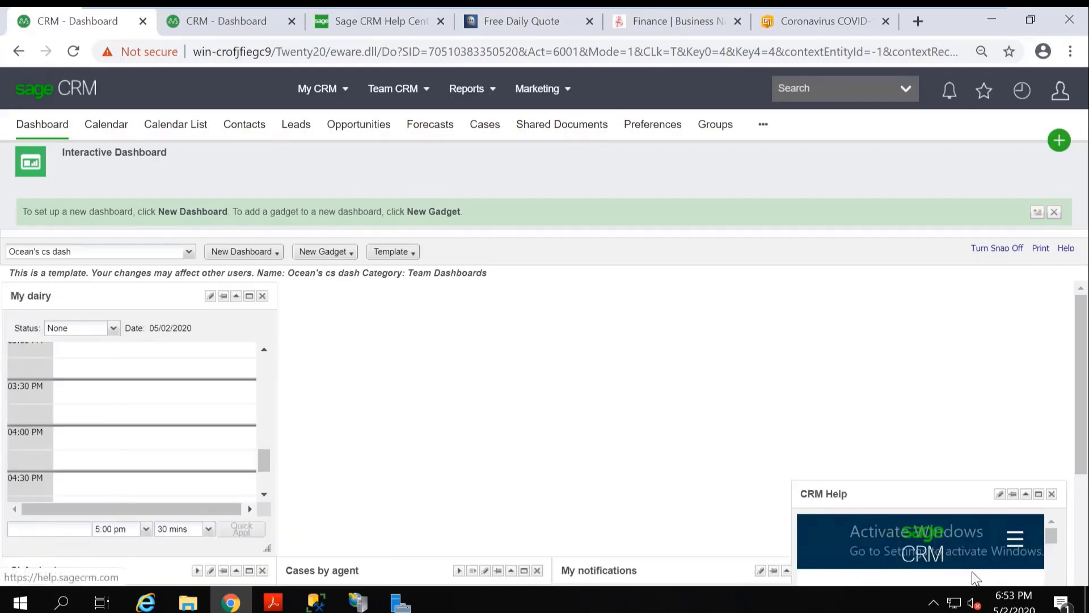
left_click_drag(949, 503, 919, 568)
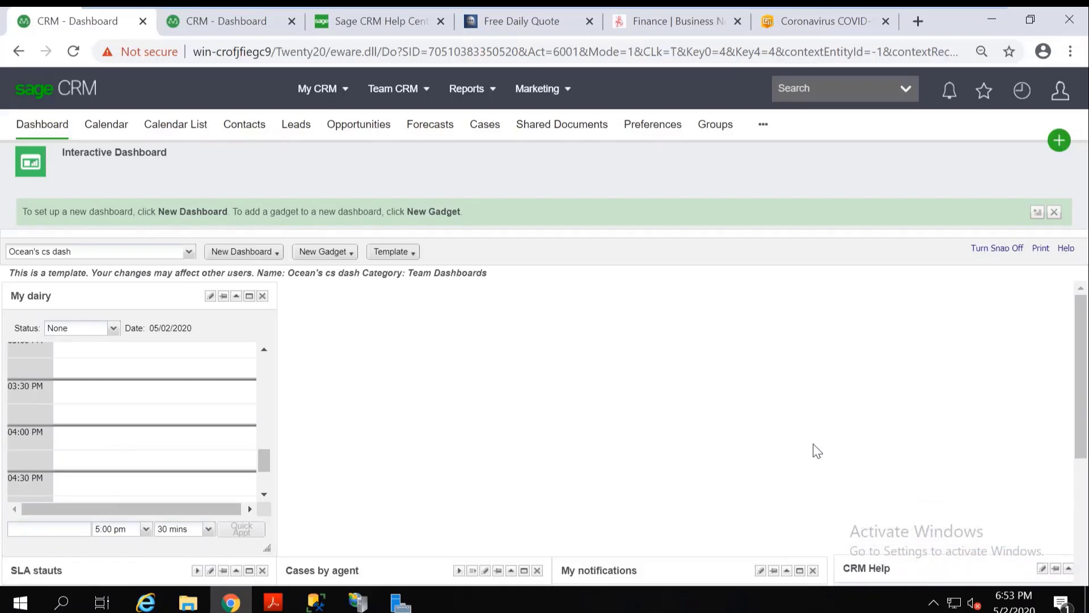
Close the duplicate CRM Dashboard, Sage CRM Help Center, Free Daily Quote and Finance browser tabs.
left_click(291, 23)
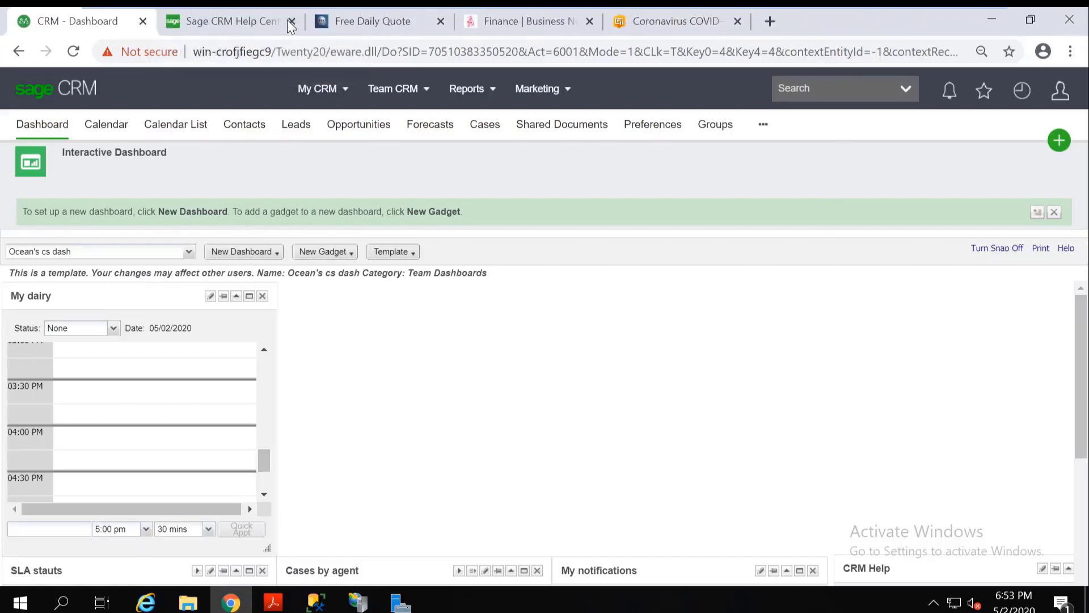
left_click(291, 23)
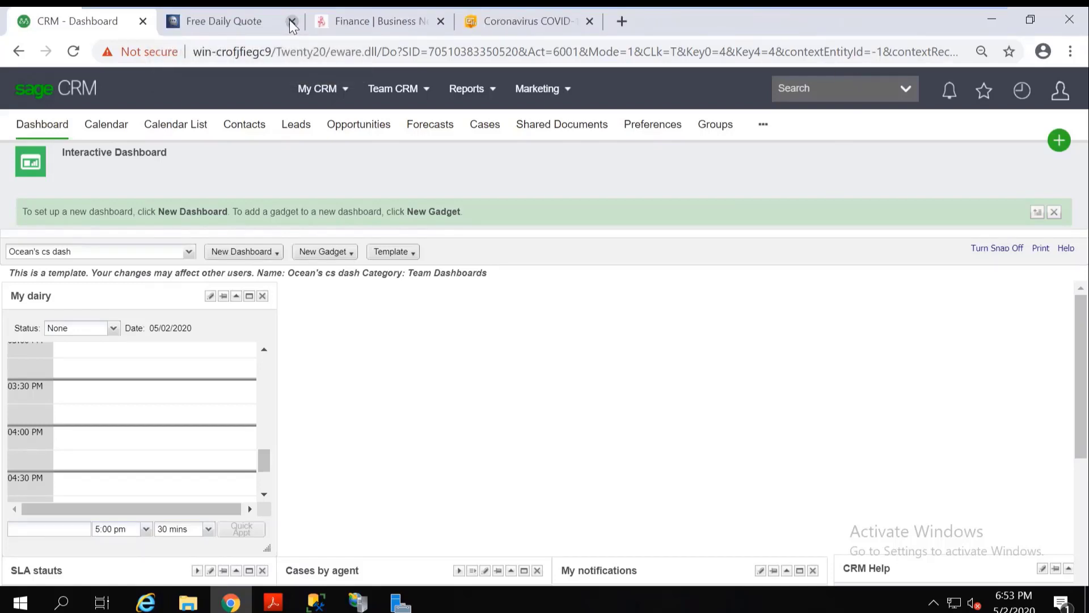
left_click(291, 23)
left_click(291, 23)
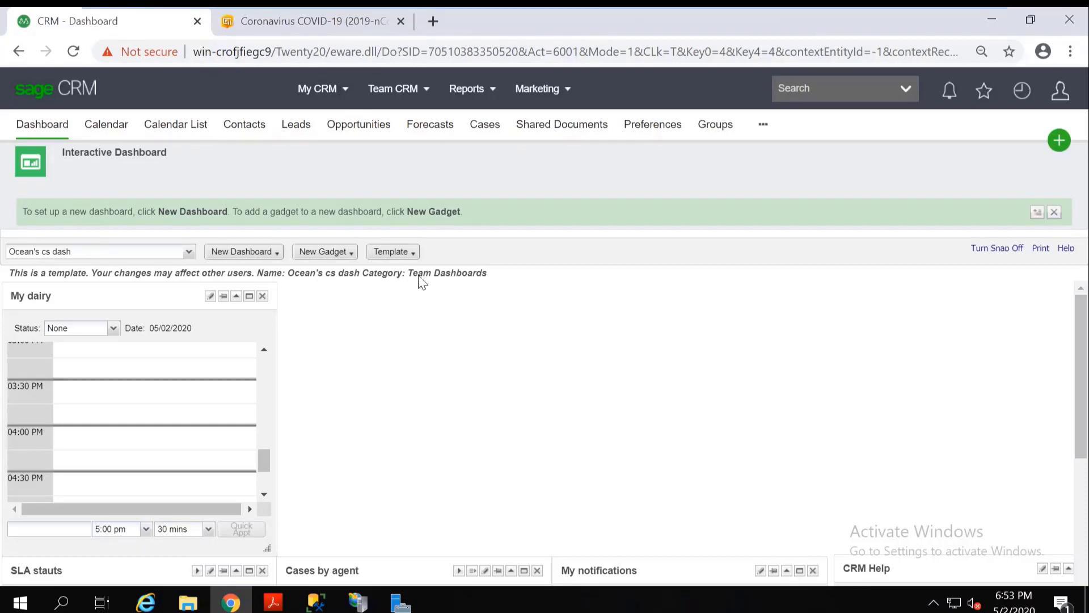
Start another List gadget on the template and base it on the Case entity.
left_click(351, 260)
left_click(354, 275)
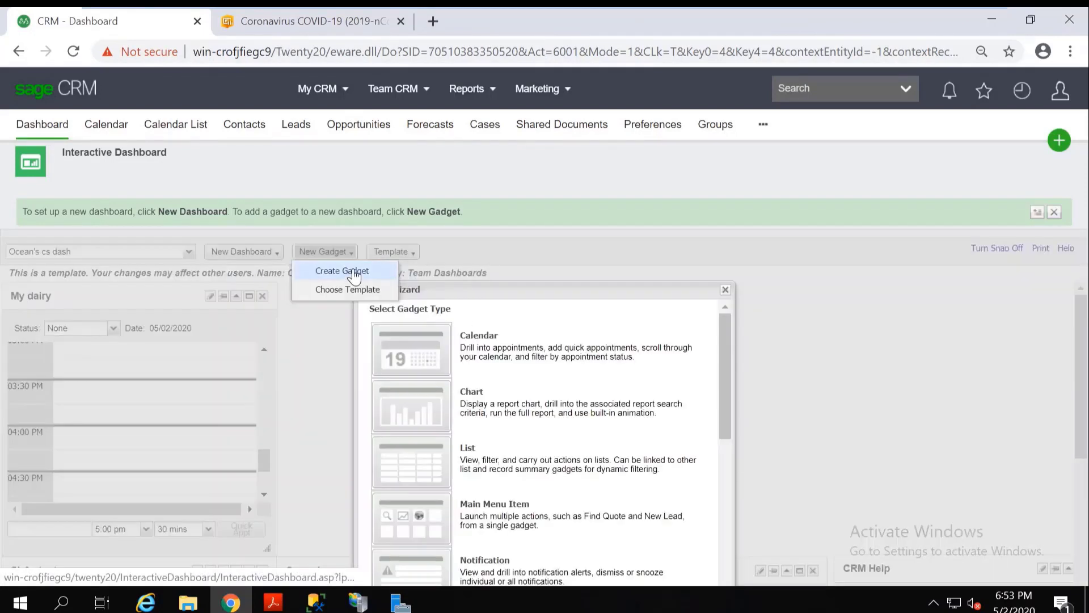
left_click(521, 479)
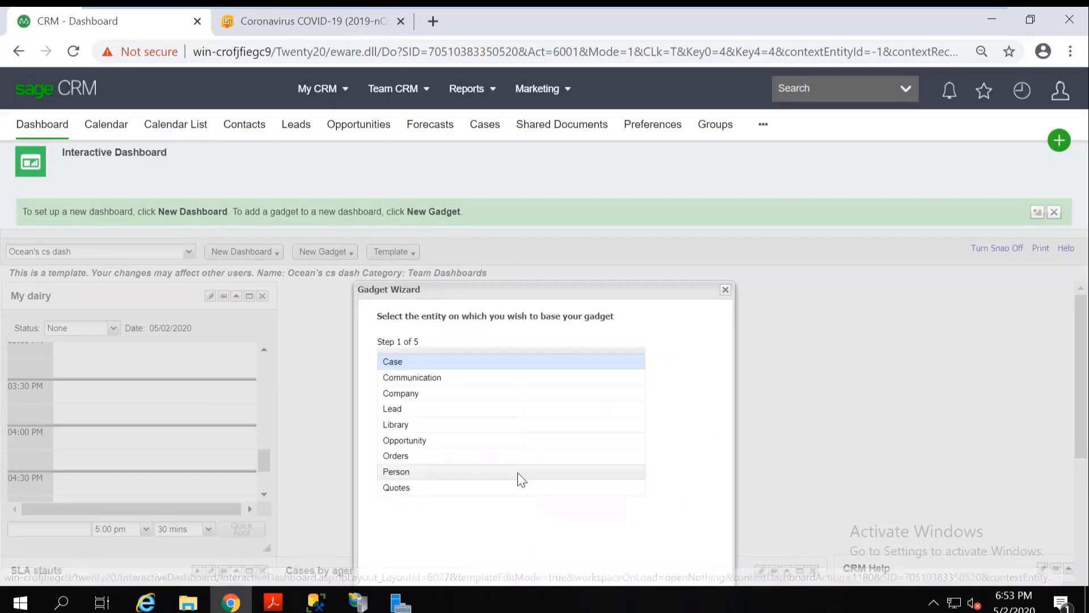
left_click(395, 363)
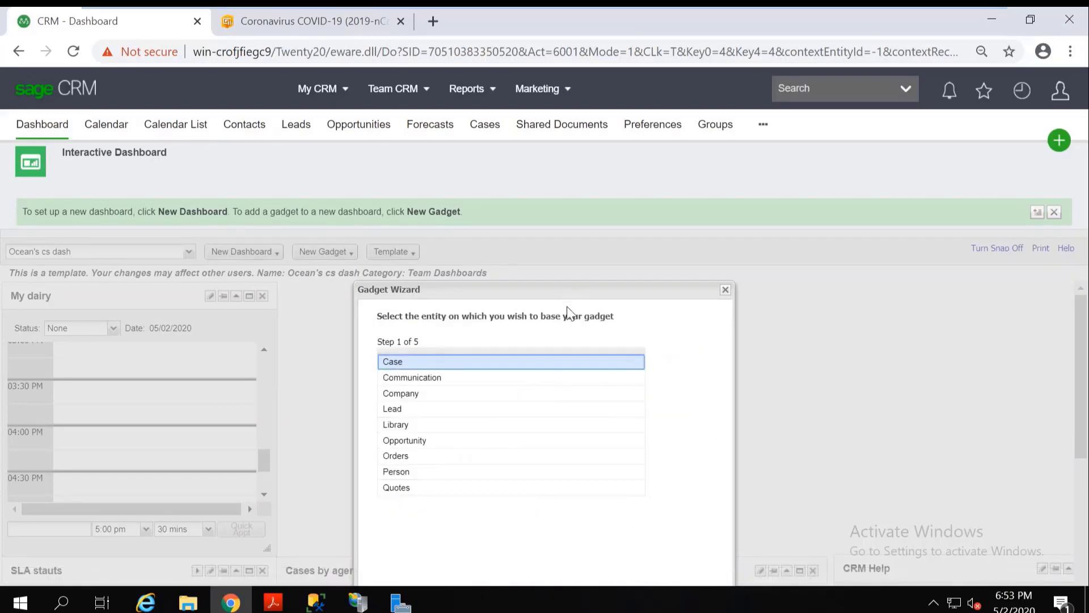
left_click_drag(566, 291, 550, 242)
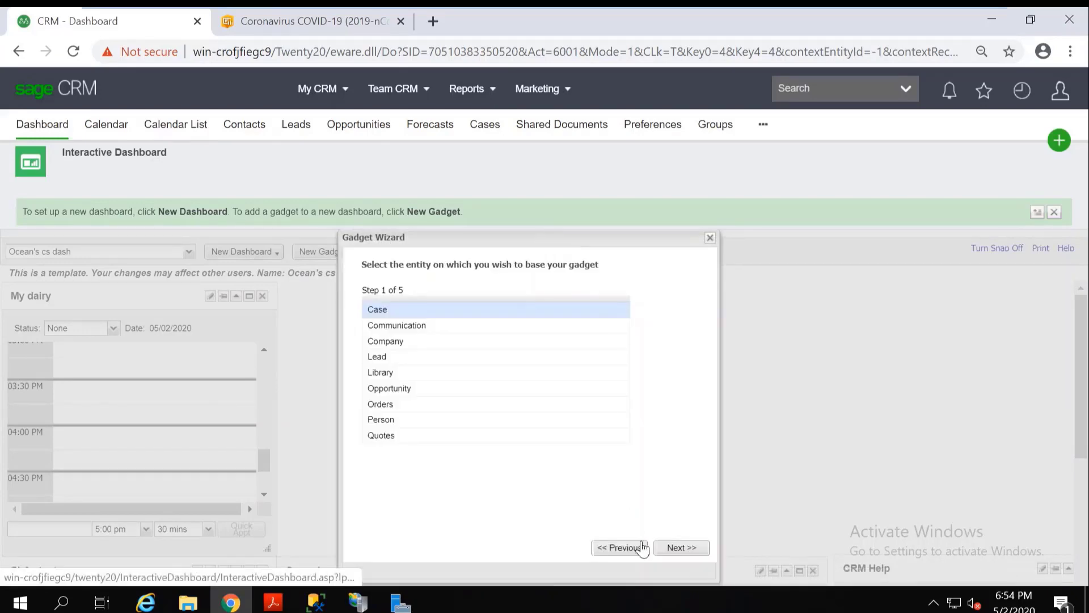
left_click(682, 547)
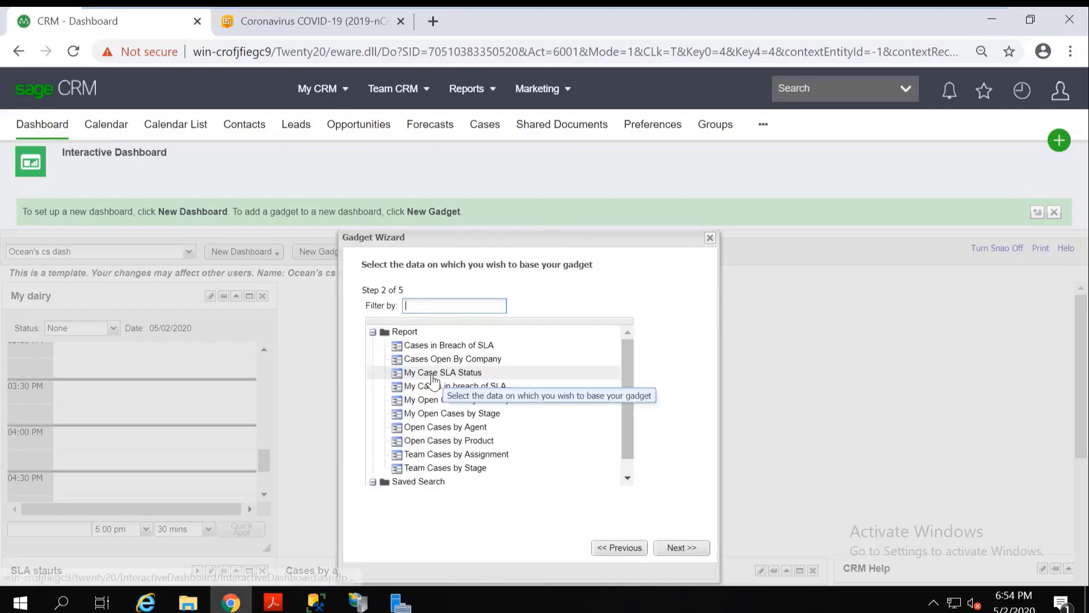
Use the My Open Cases by Stage report as the list's data and include the Status, Stage, RefId, Description and Priority columns.
left_click(453, 414)
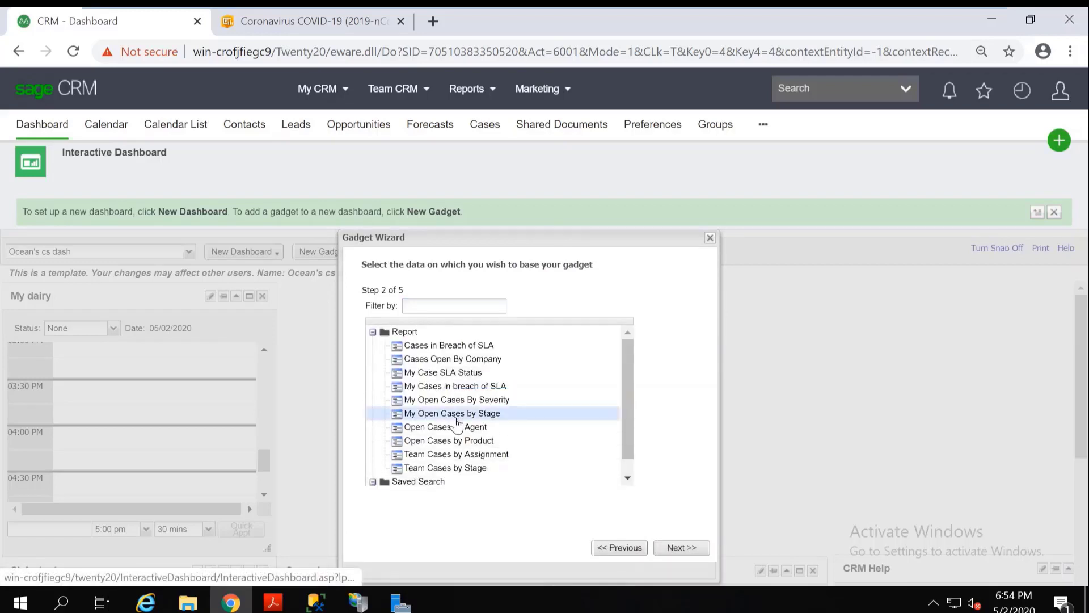
left_click(682, 547)
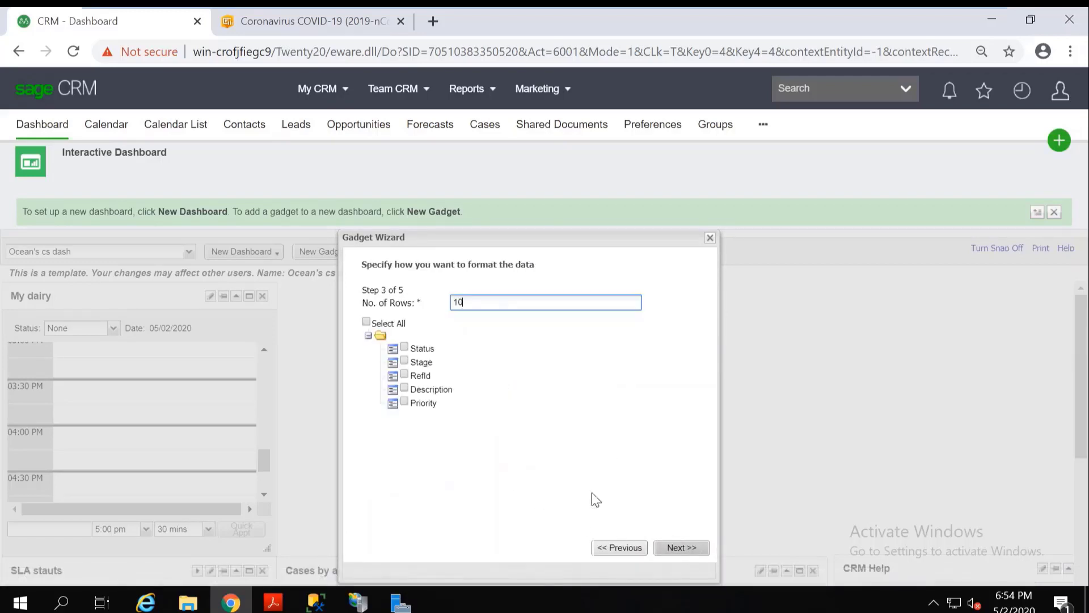
left_click(404, 346)
left_click(404, 361)
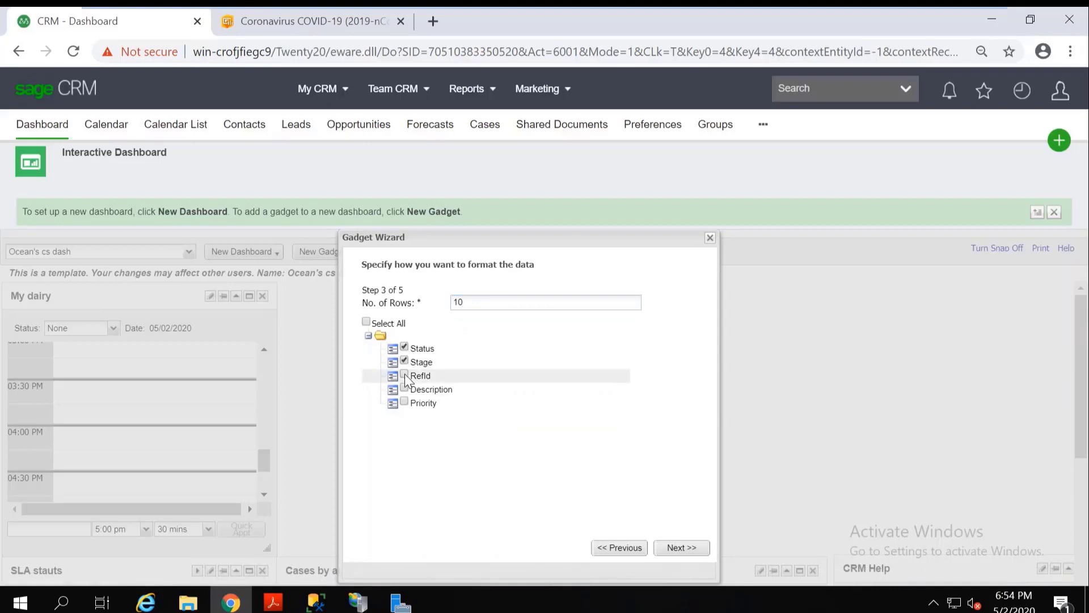
left_click(404, 373)
left_click(404, 387)
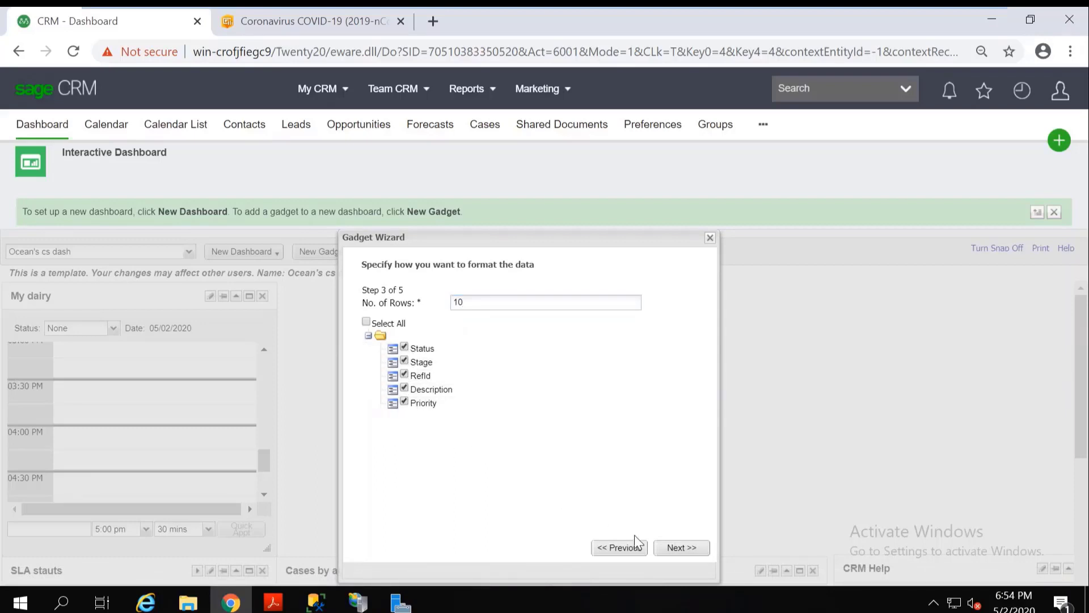
left_click(681, 547)
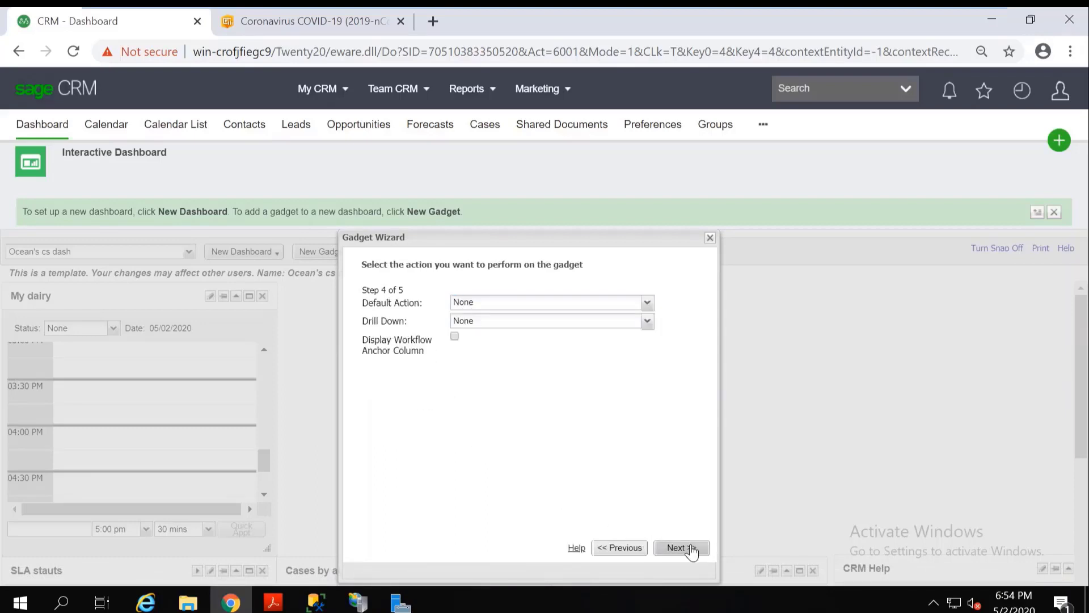
Set the list gadget's default action to Go to List or Report and finish it with the name Open cases by stage.
left_click(647, 302)
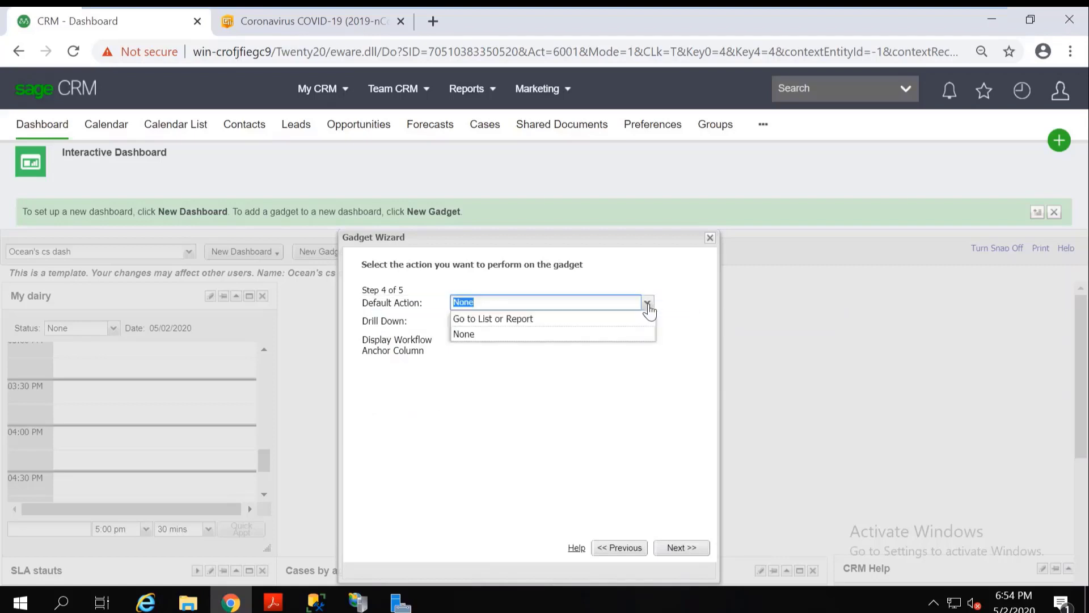
left_click(524, 320)
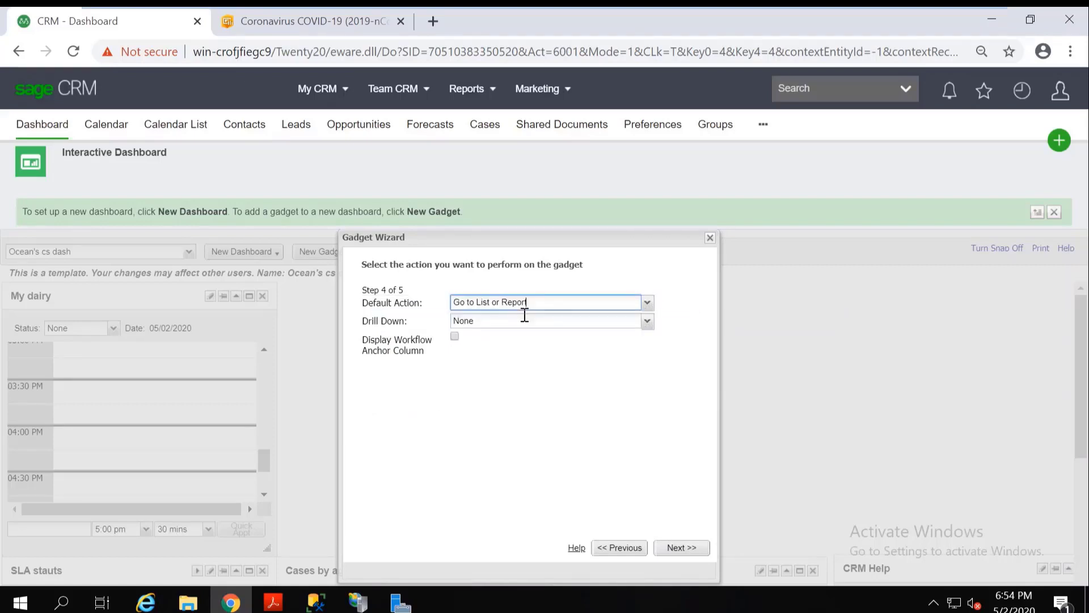
left_click(683, 548)
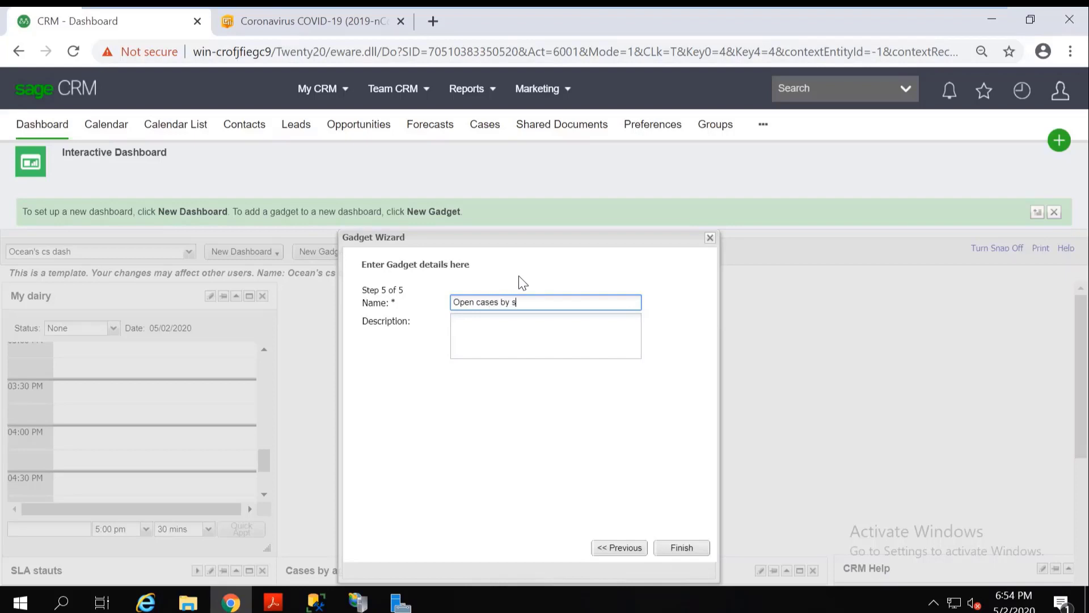
left_click(683, 548)
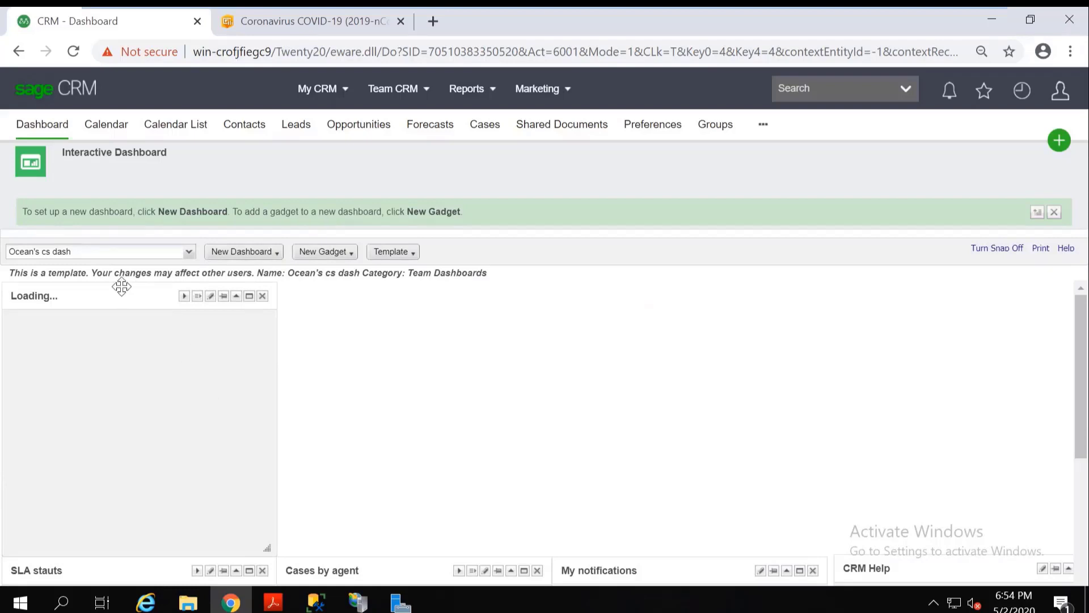
Move the Open cases by stage gadget beside My dairy and widen it to nearly double its width.
left_click_drag(130, 295, 404, 295)
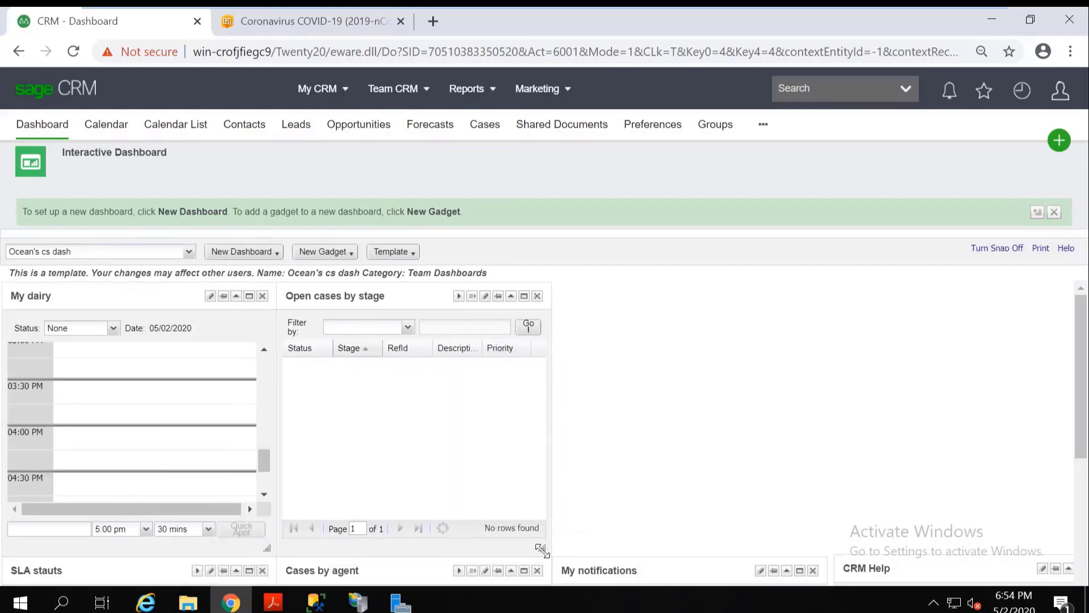
left_click_drag(600, 548, 787, 549)
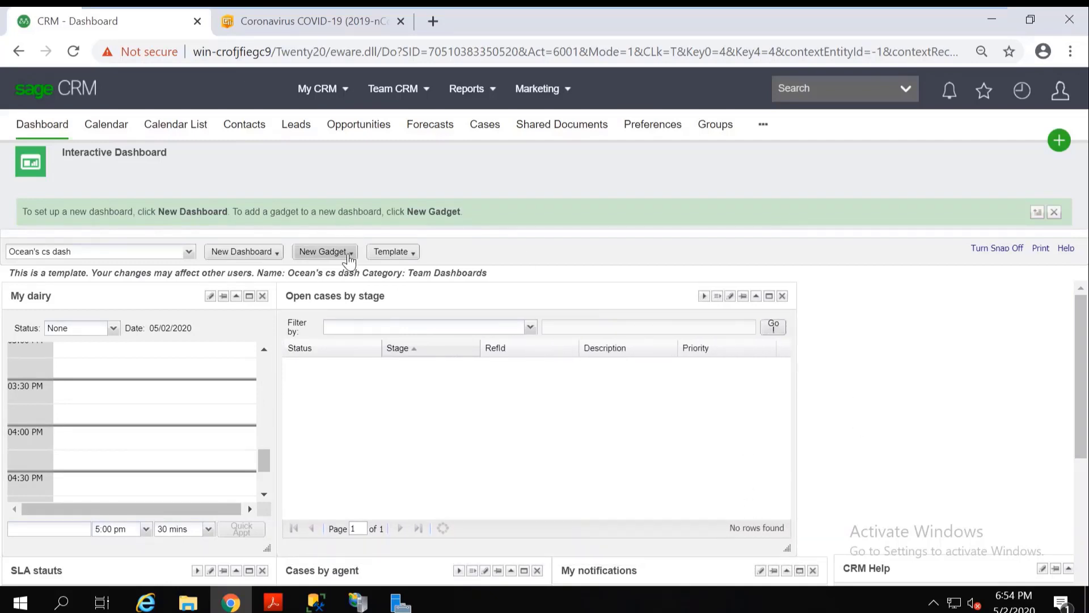
Add a Record Summary gadget named Case details, based on the Case entity's Case Detail Screen, and place it beside the Open cases by stage gadget.
left_click(347, 253)
left_click(342, 271)
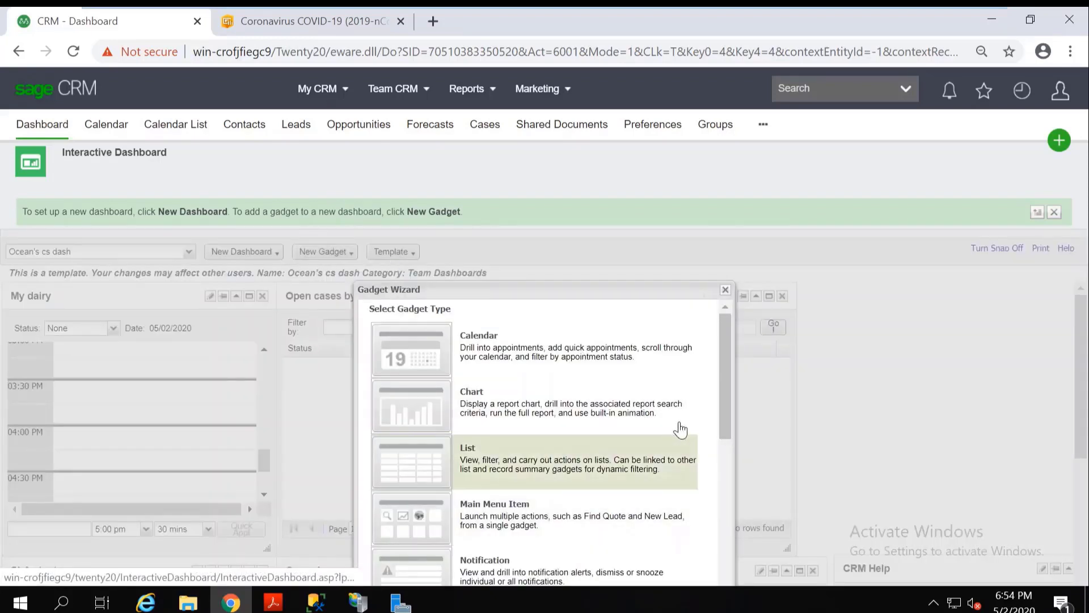
left_click_drag(716, 392, 725, 451)
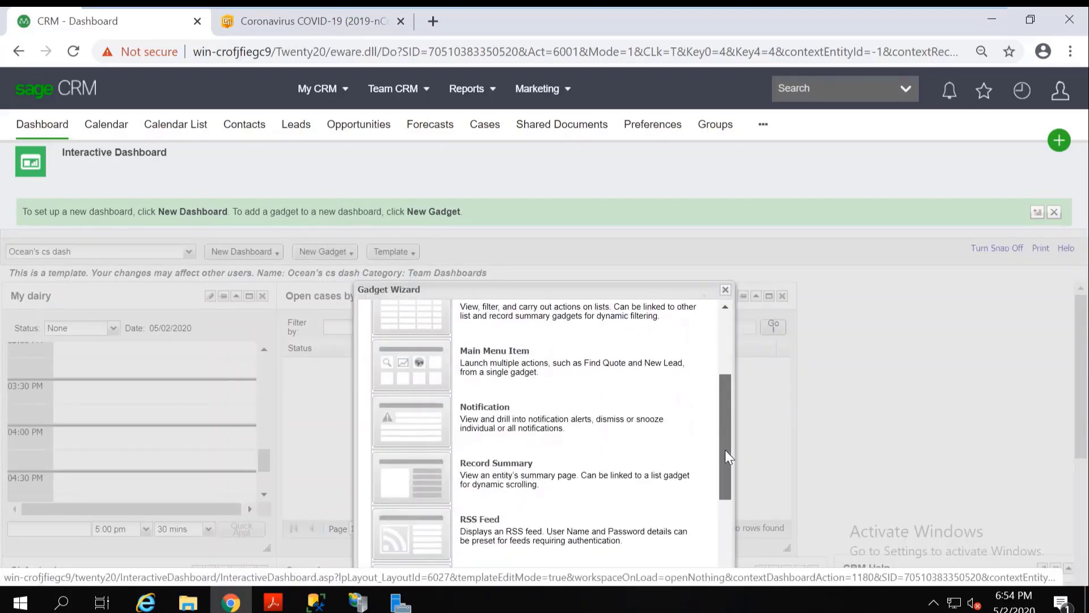
left_click(641, 471)
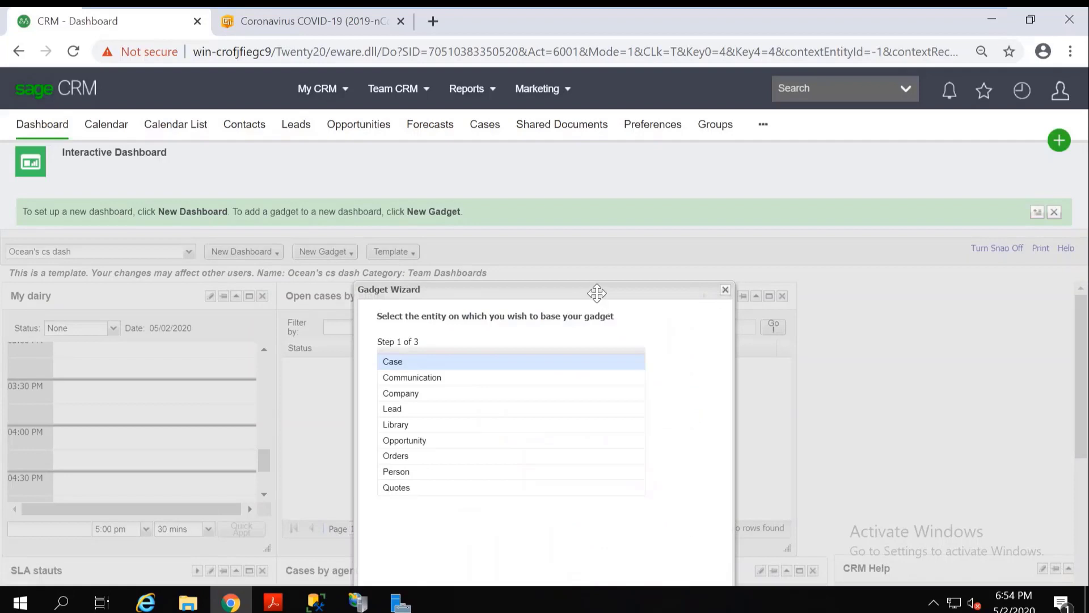
left_click_drag(597, 292, 591, 263)
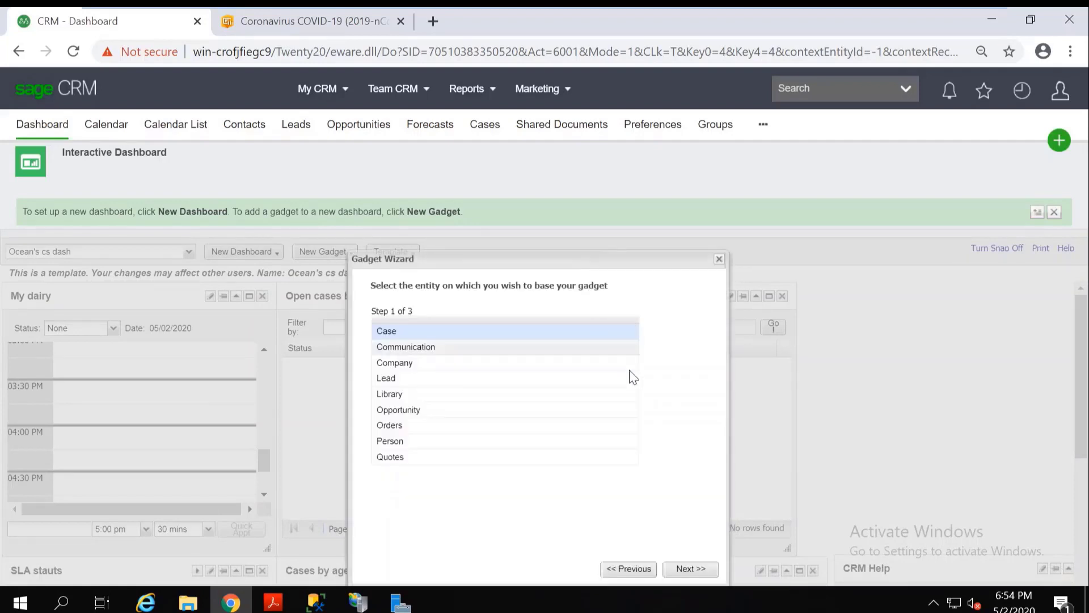
left_click(700, 573)
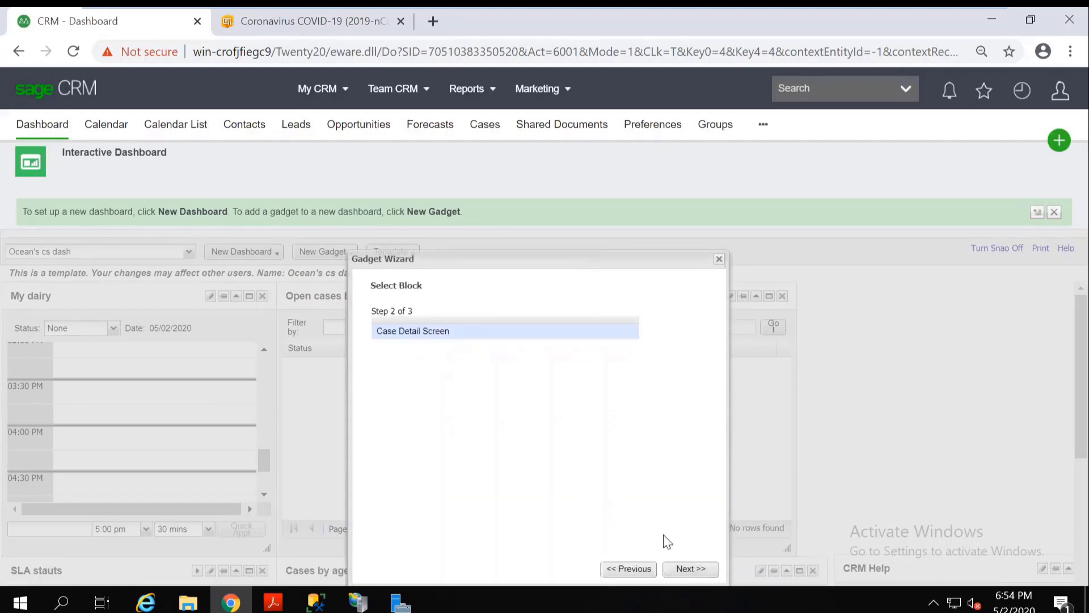
left_click(692, 570)
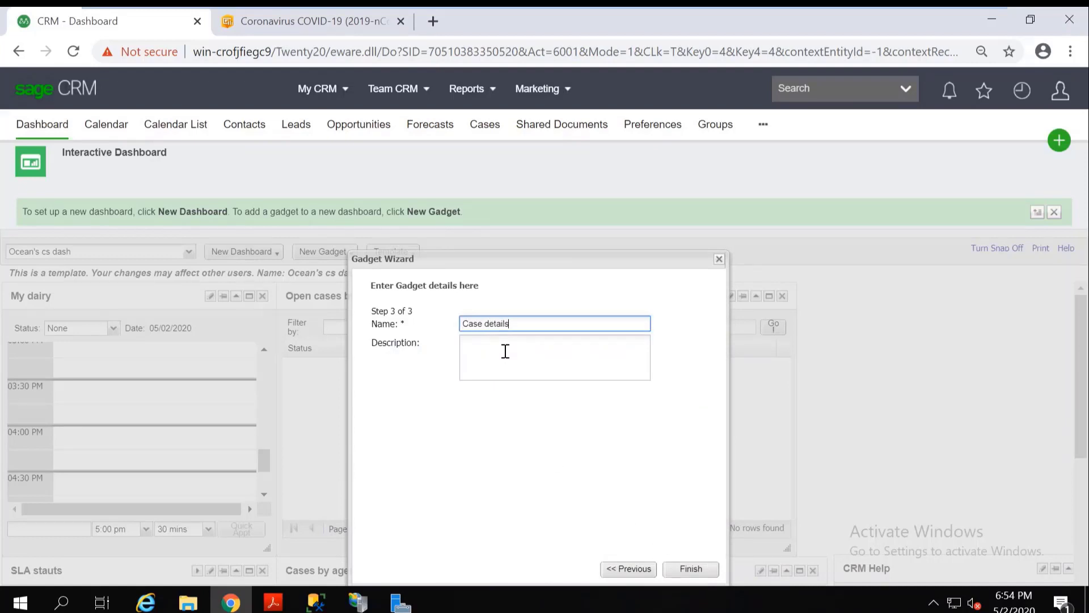
left_click(690, 568)
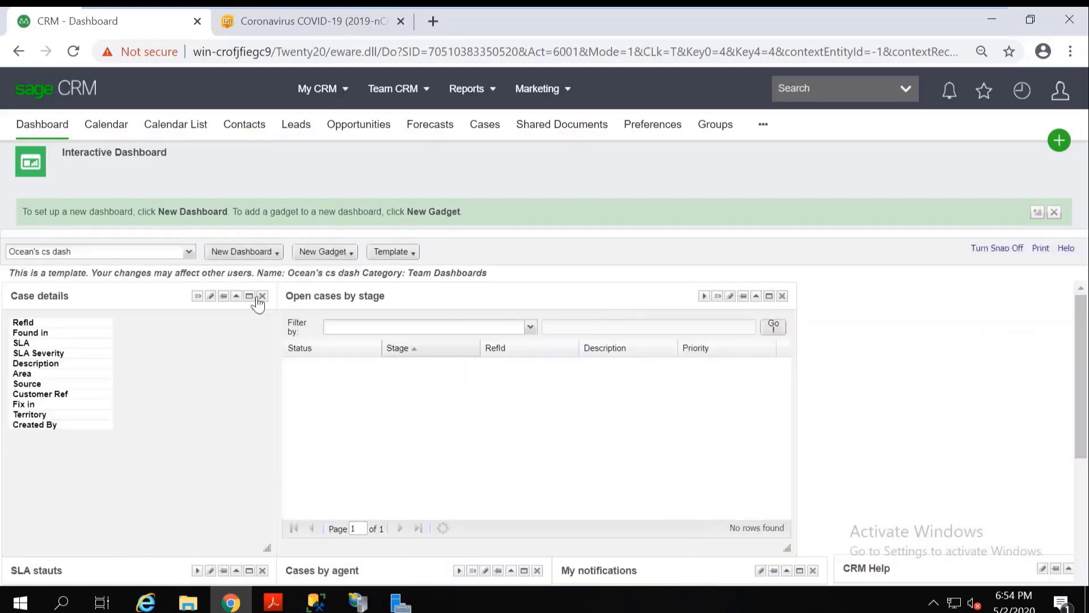
left_click_drag(151, 301, 946, 301)
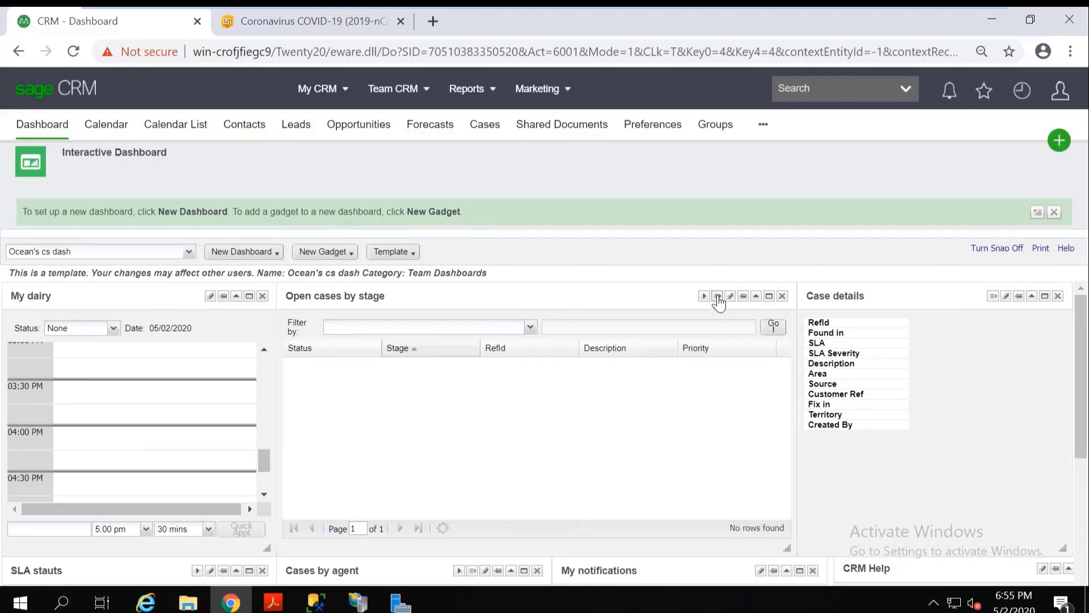
Link the Open cases by stage gadget so it sends data to Case details, matching Case (Ref) to Case (Ref).
left_click(717, 297)
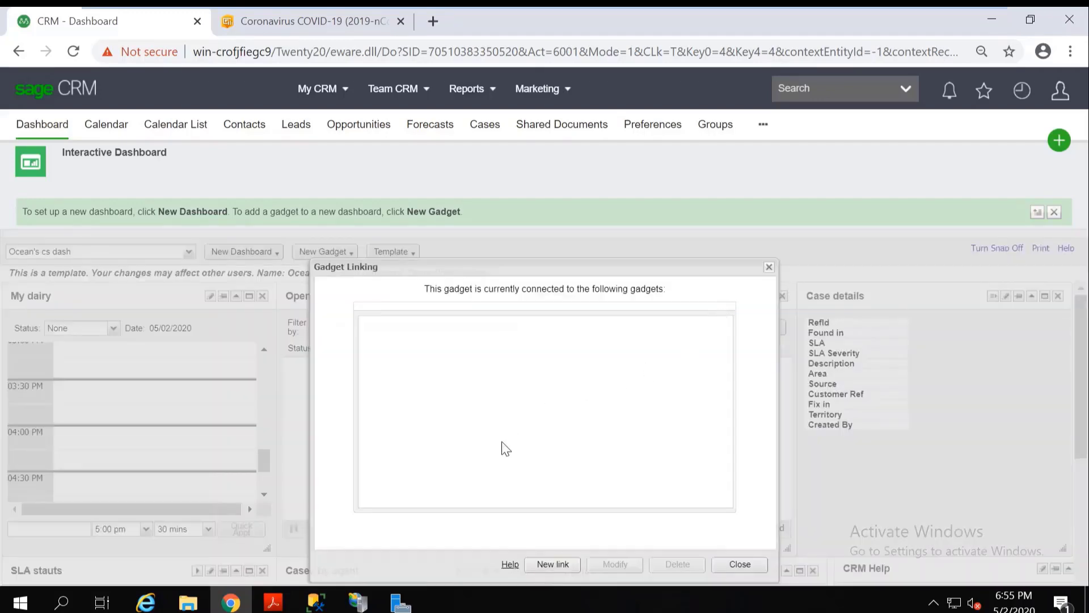
left_click(549, 564)
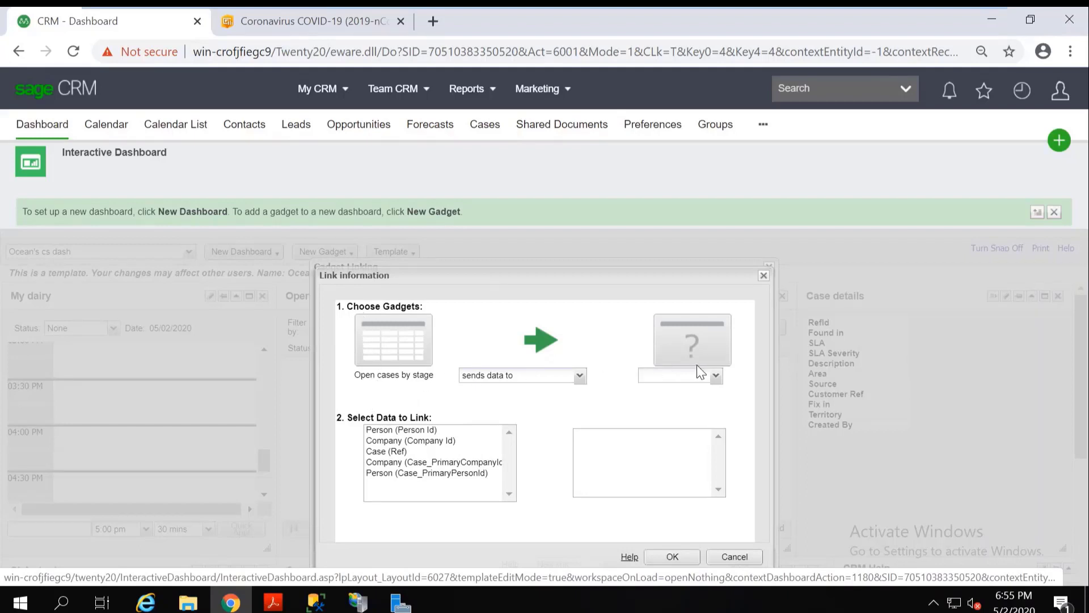
left_click(716, 376)
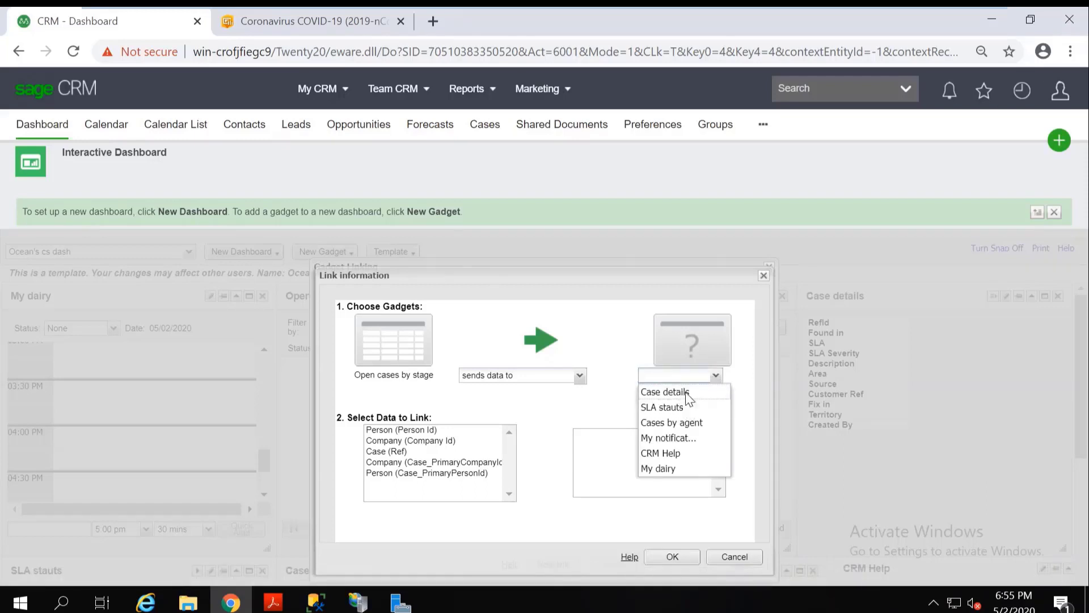
left_click(687, 393)
left_click(579, 377)
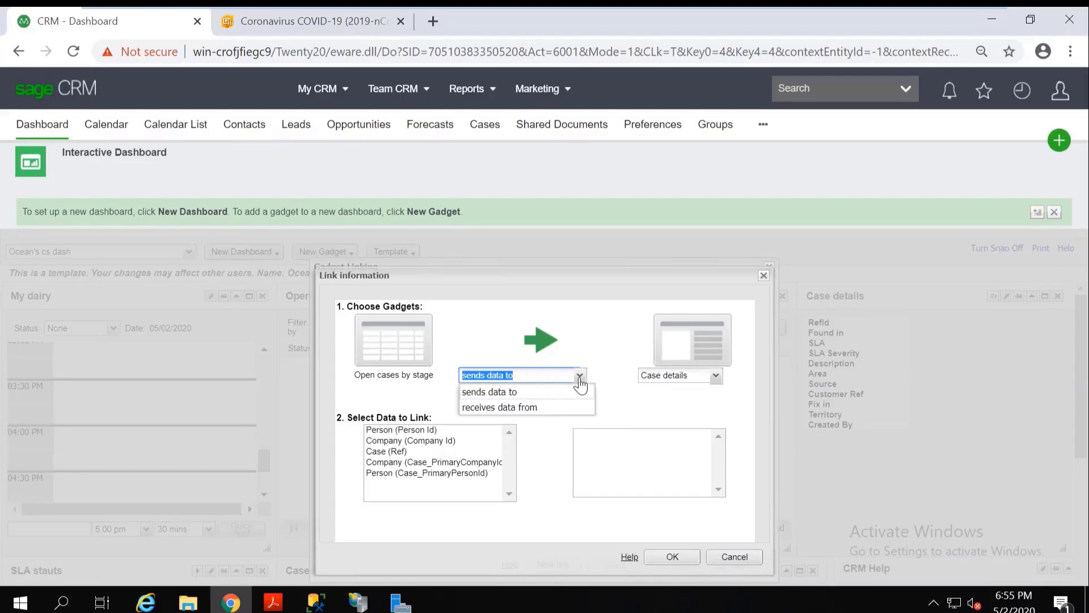
left_click(586, 320)
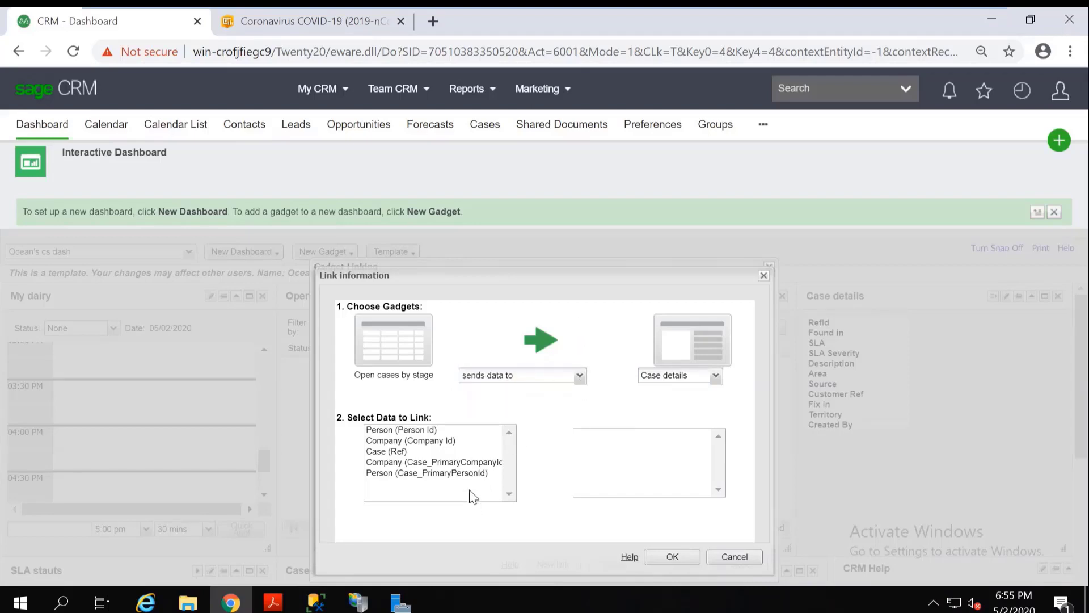
left_click(384, 453)
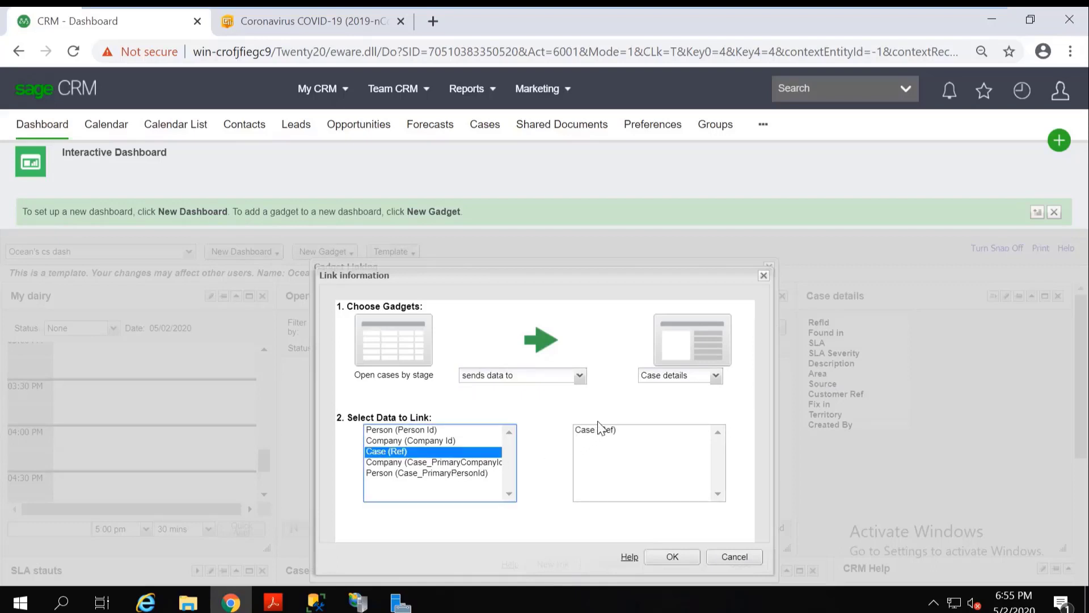
left_click(608, 435)
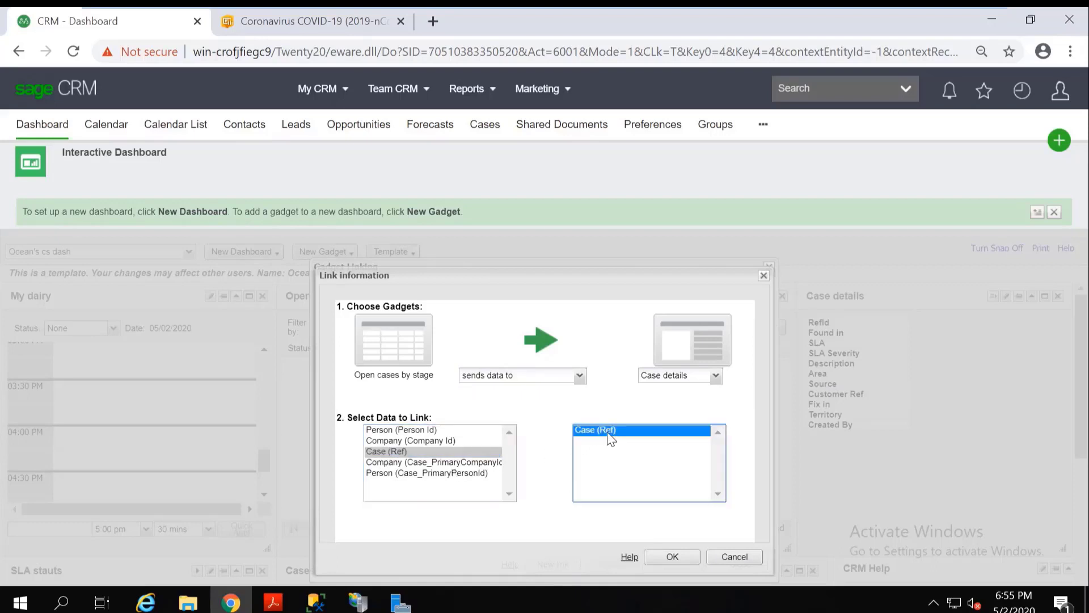
left_click(672, 557)
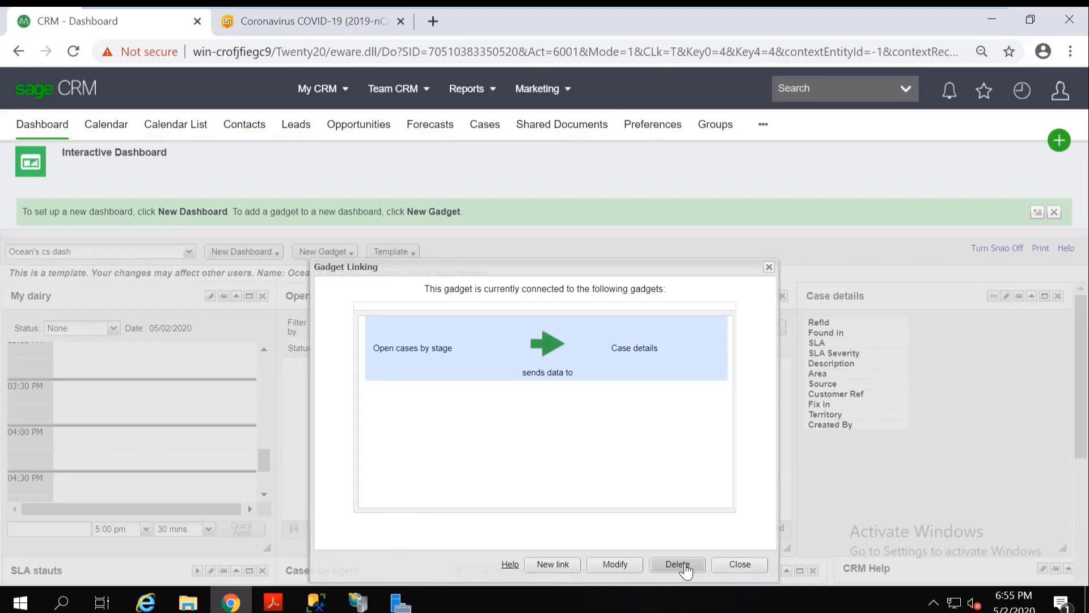
left_click(757, 569)
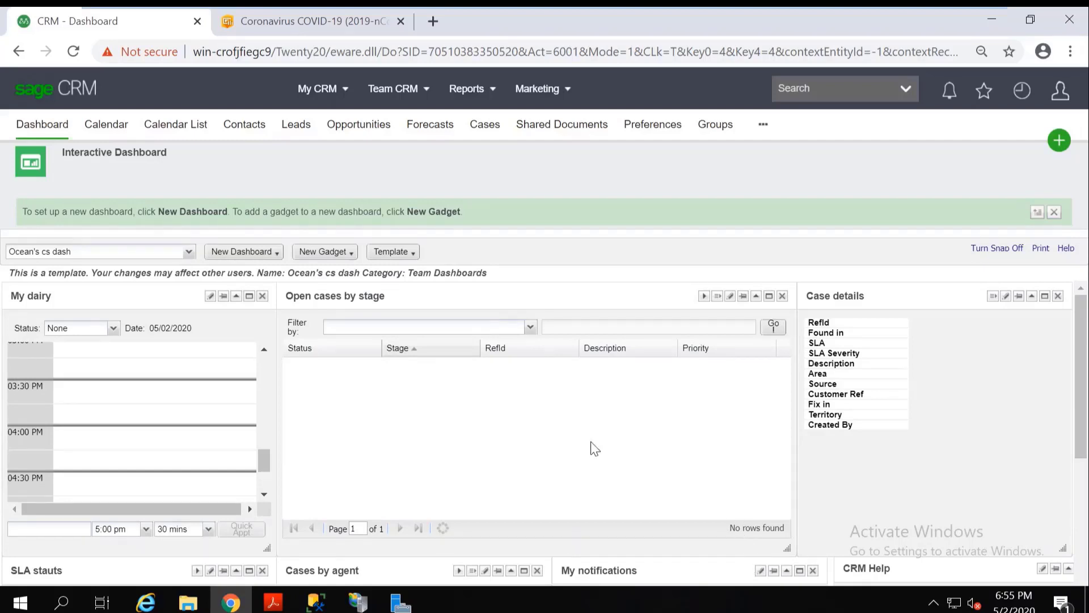
Assign the Ocean's cs dash dashboard template to the first, second and fourth users listed in the Customer Service team and save the assignment.
left_click(398, 254)
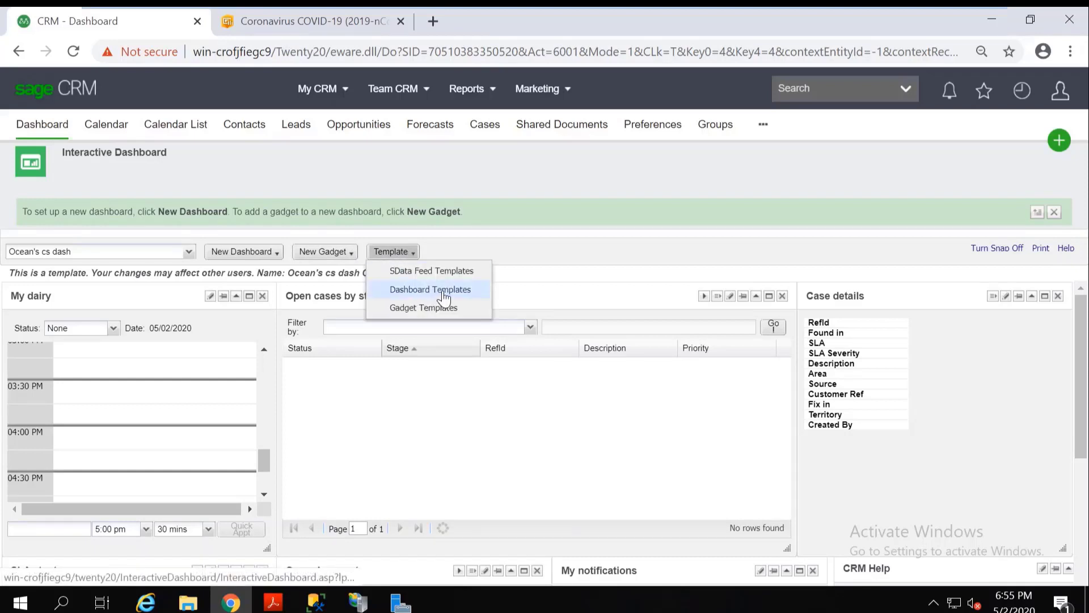
left_click(444, 295)
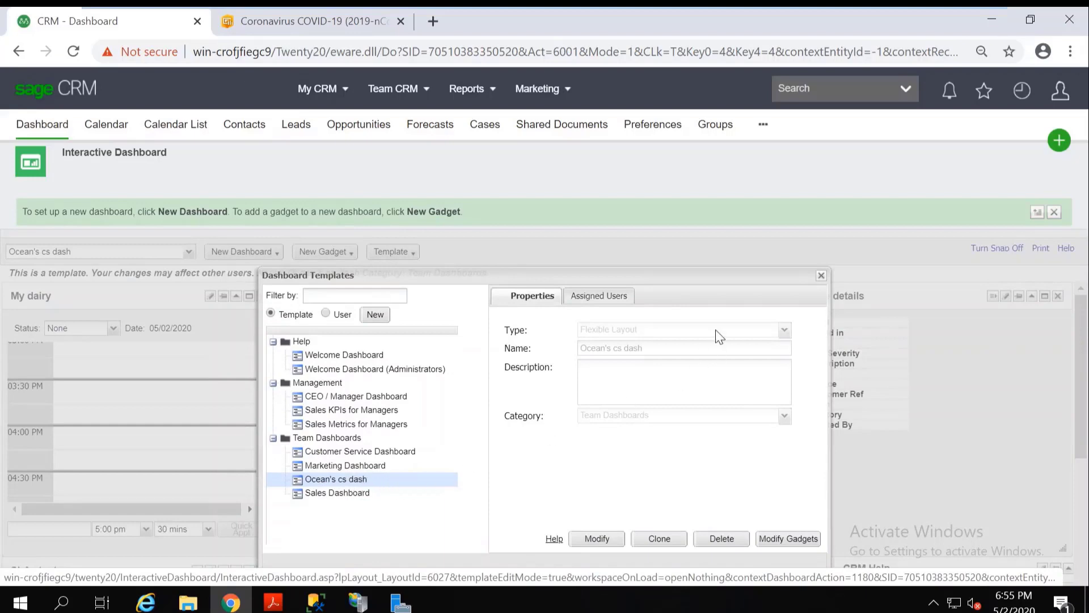
left_click(614, 297)
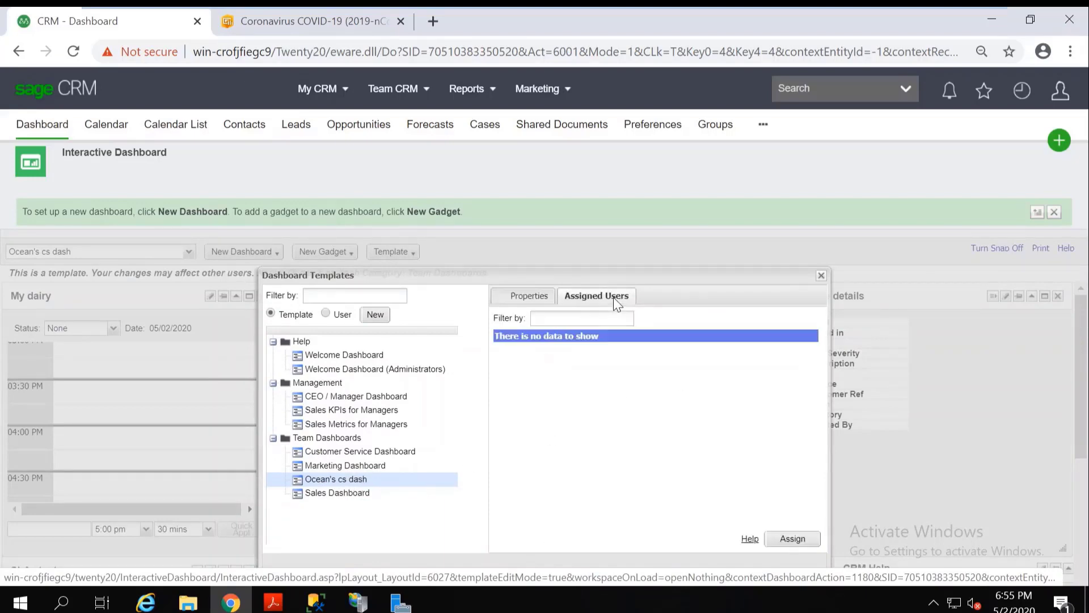
left_click(802, 540)
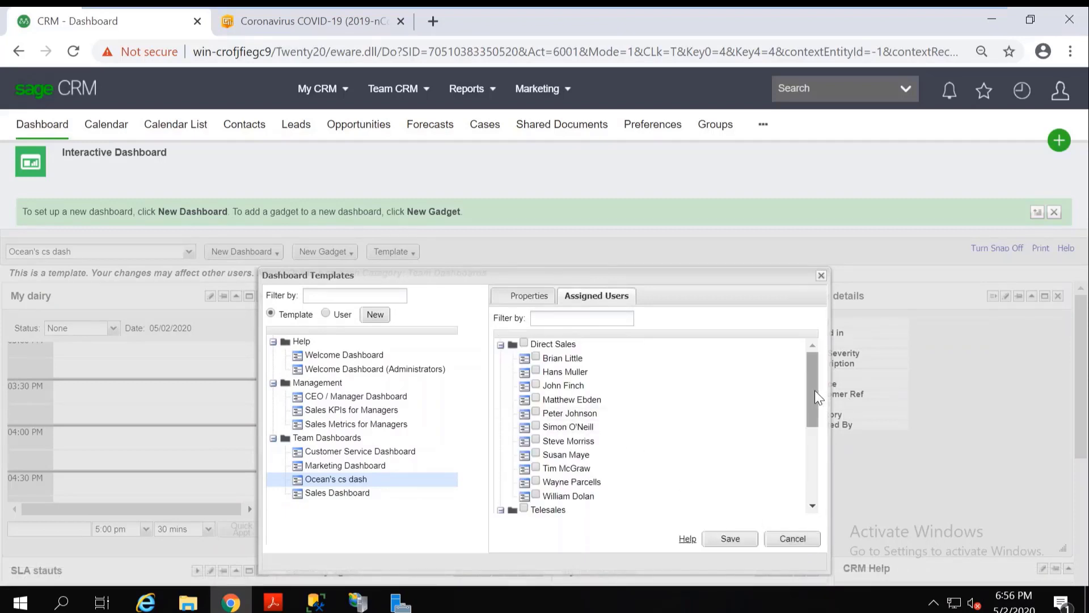
left_click_drag(815, 397, 773, 464)
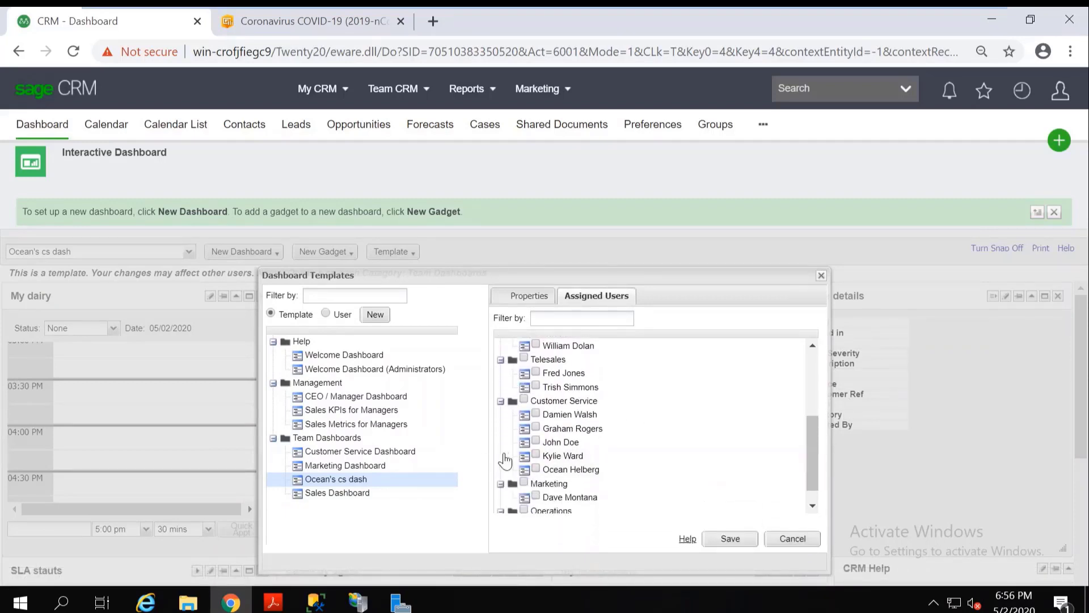
left_click(535, 455)
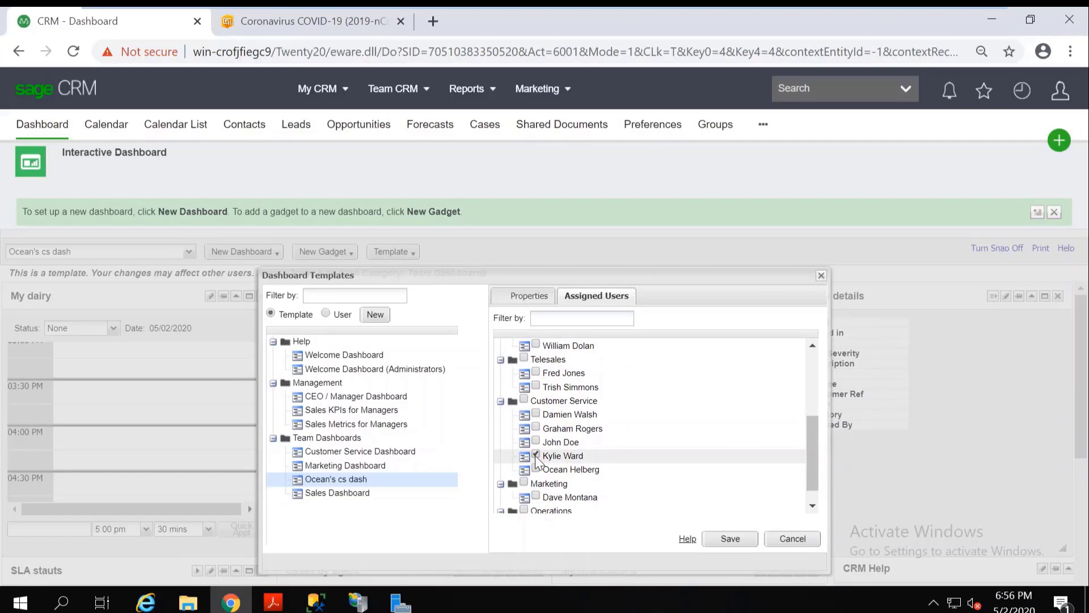
left_click(536, 428)
left_click(535, 413)
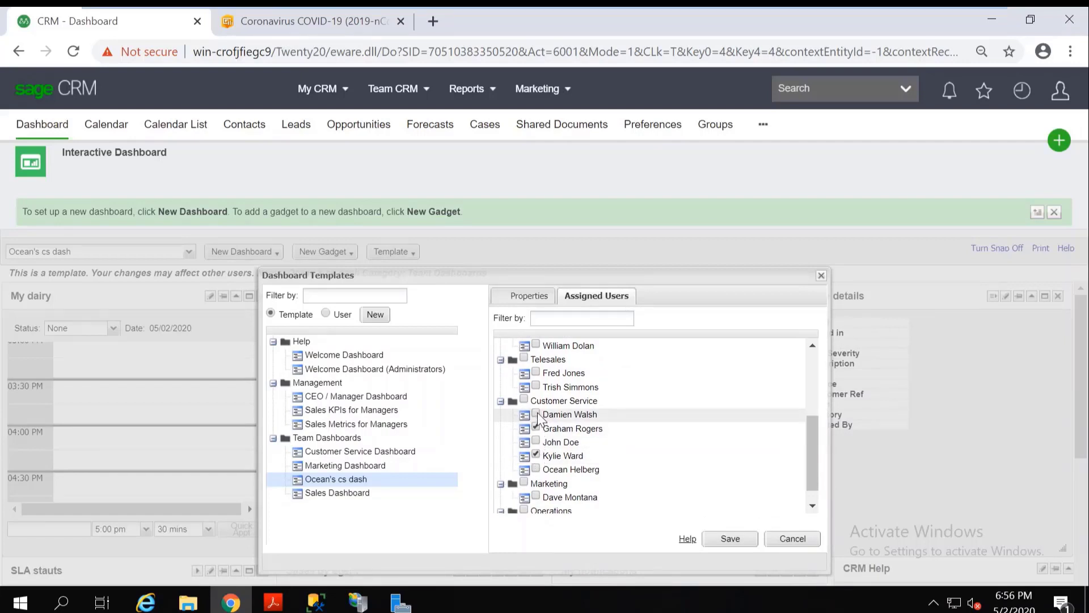
left_click(740, 541)
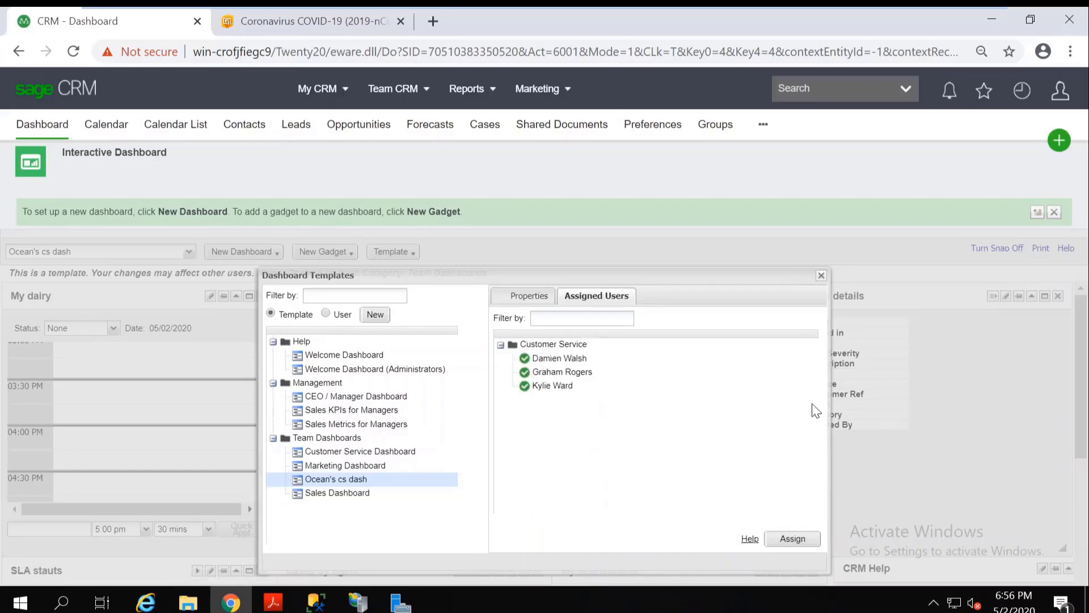
left_click(821, 276)
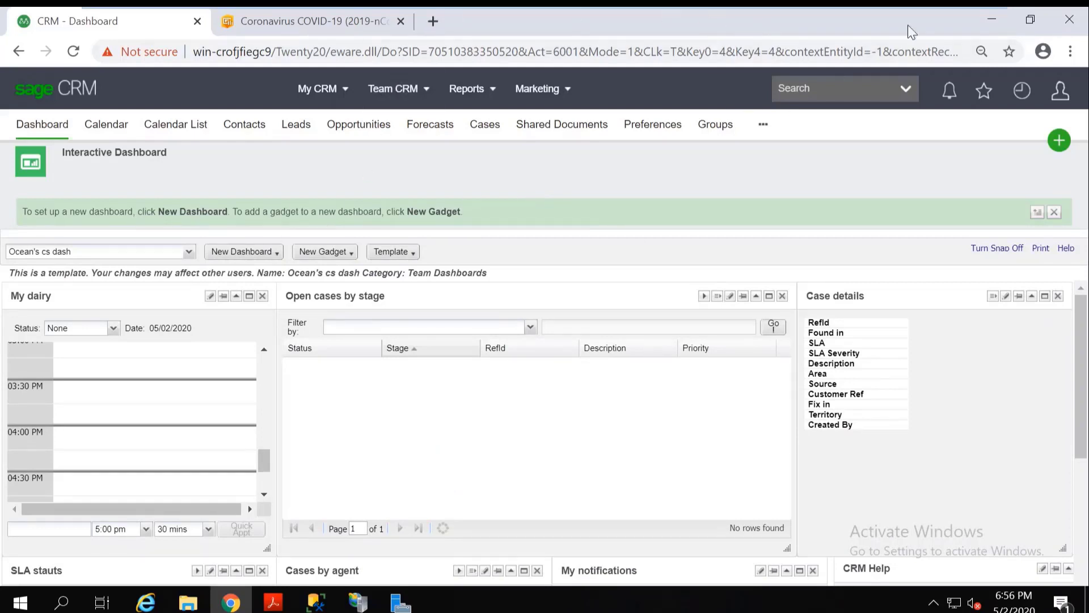
Minimize the browser and open a new Sage CRM log-on page from the Twenty20 desktop shortcut.
left_click(988, 18)
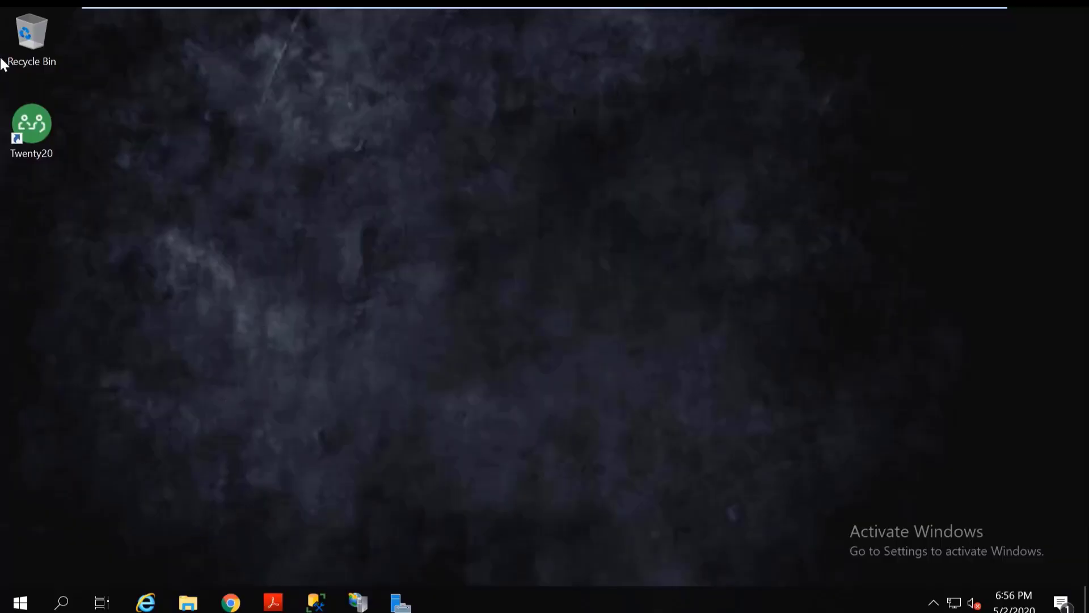
left_click(32, 107)
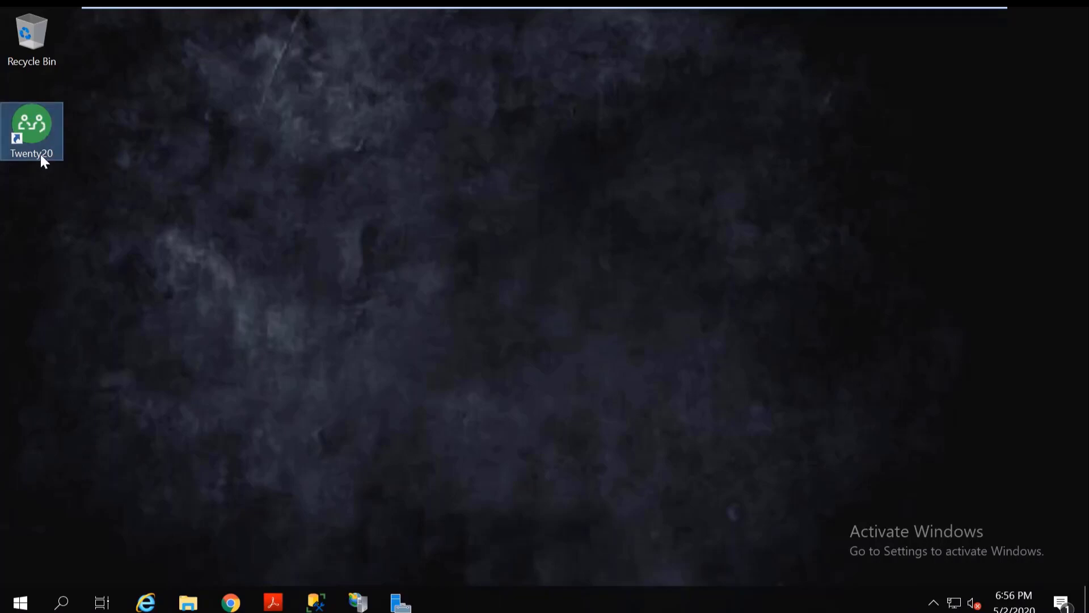
double_click(36, 135)
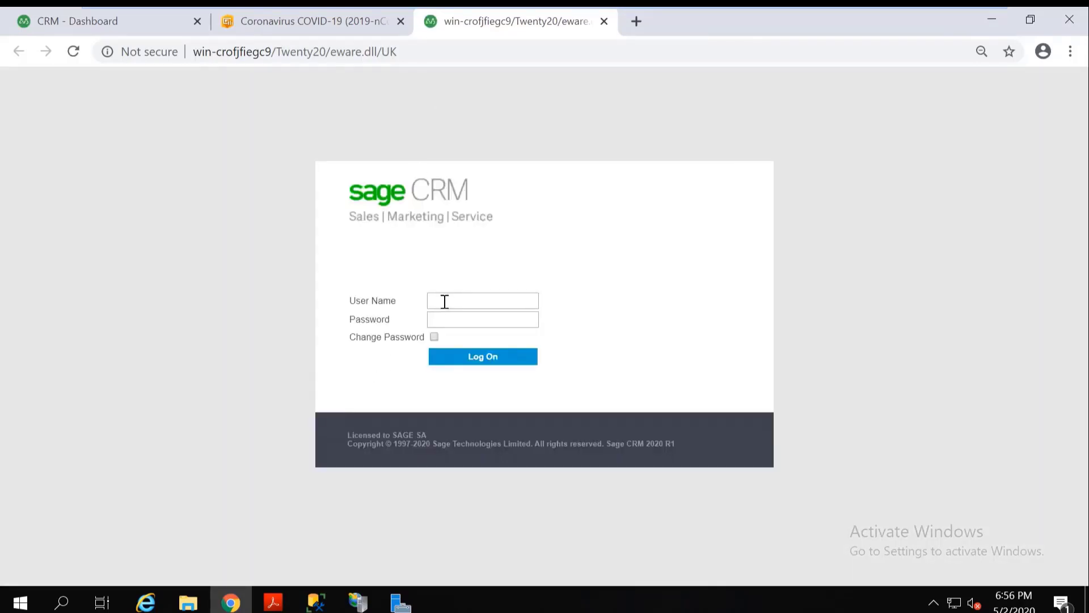
Log on by entering the user name of a Customer Service user assigned to the dashboard template.
left_click(444, 301)
type("wardk")
left_click(504, 358)
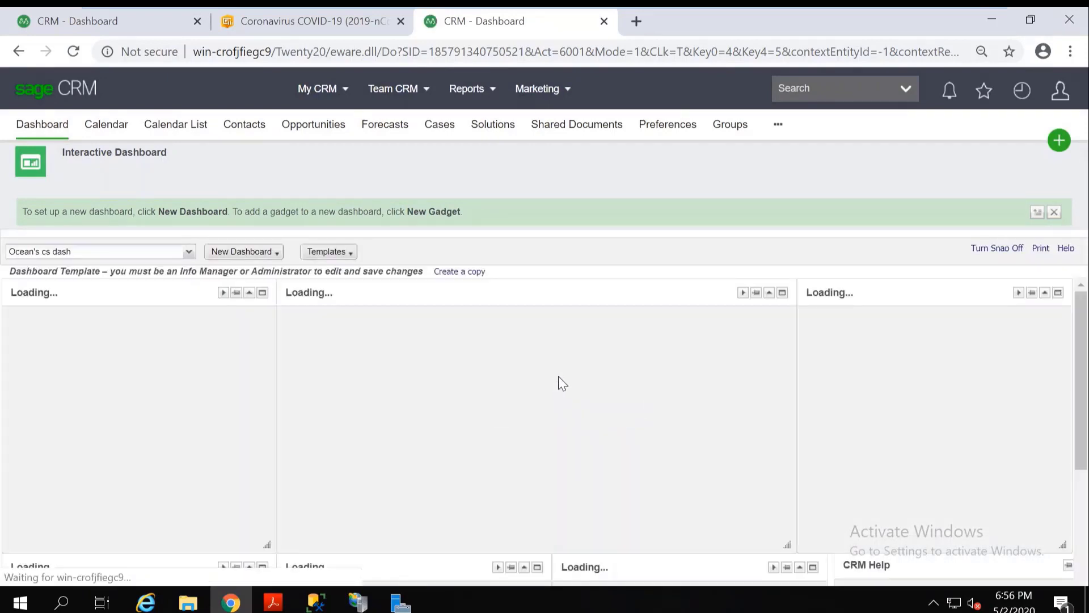
Examine the Ocean's cs dash gadgets, including the SLA pie chart segments, and check the notifications list before closing it.
left_click_drag(1084, 348, 1082, 359)
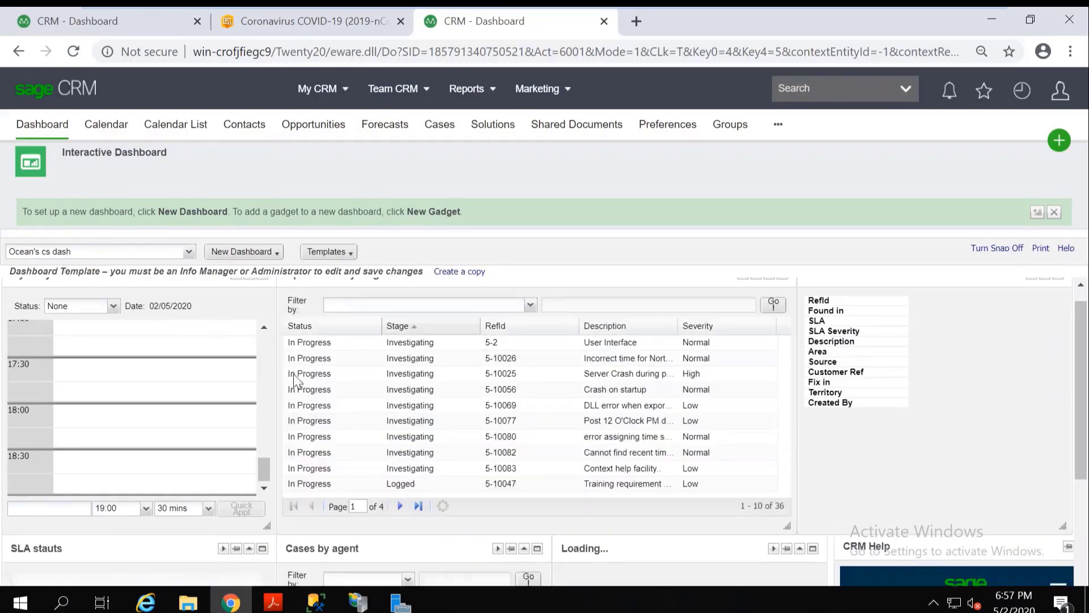
left_click_drag(1076, 359, 1080, 498)
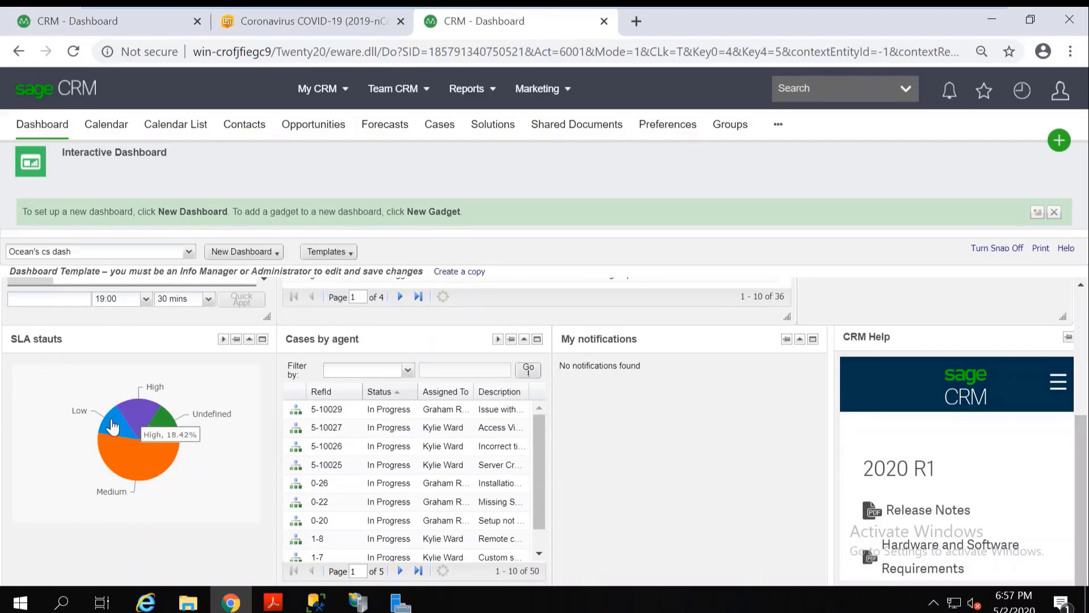
mouse_move(132, 471)
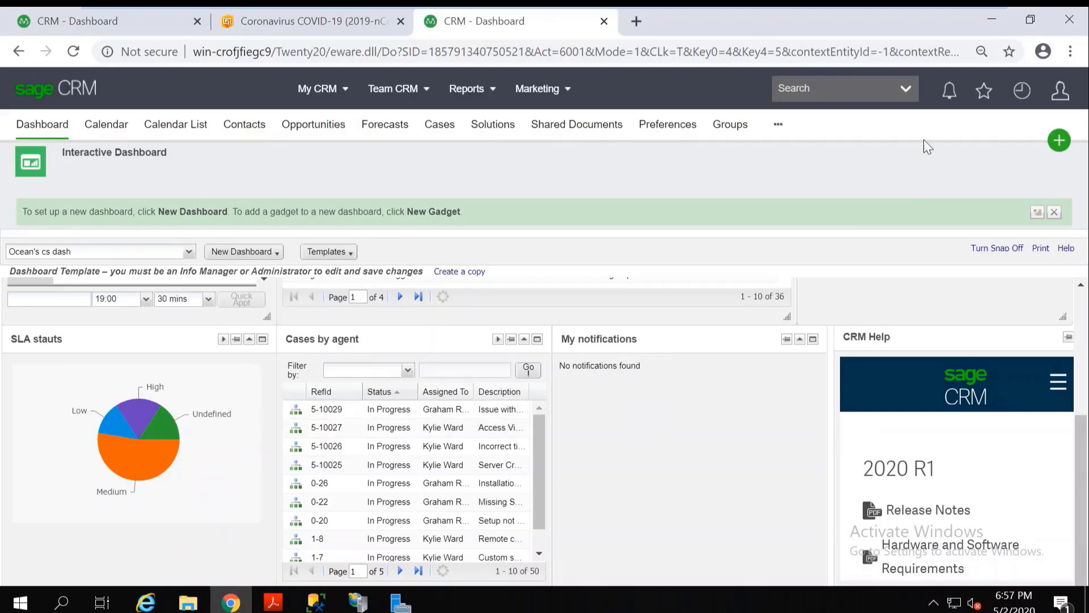
left_click(950, 94)
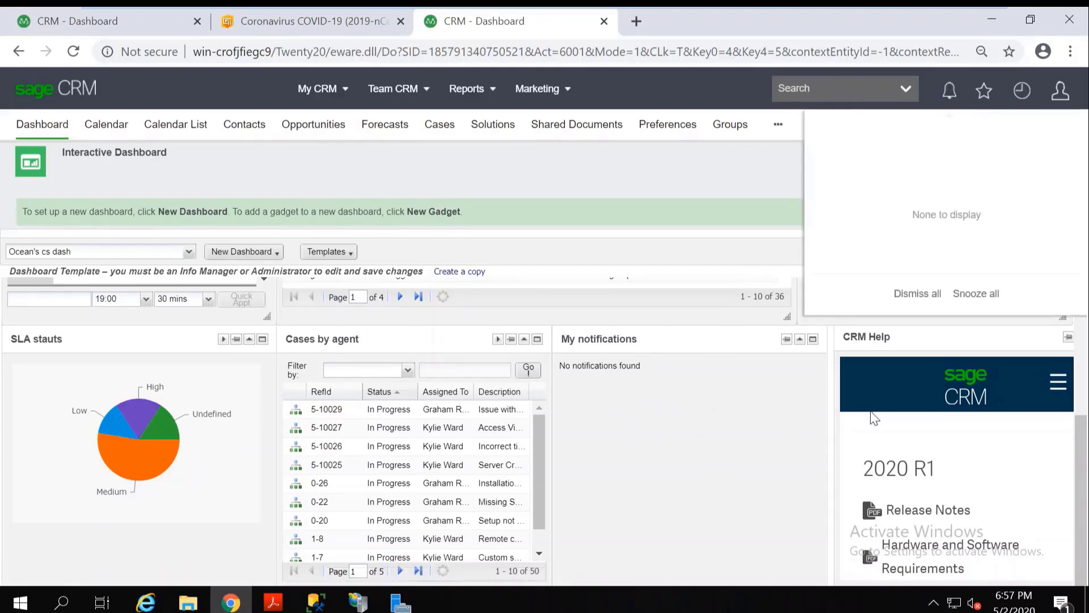
left_click(692, 152)
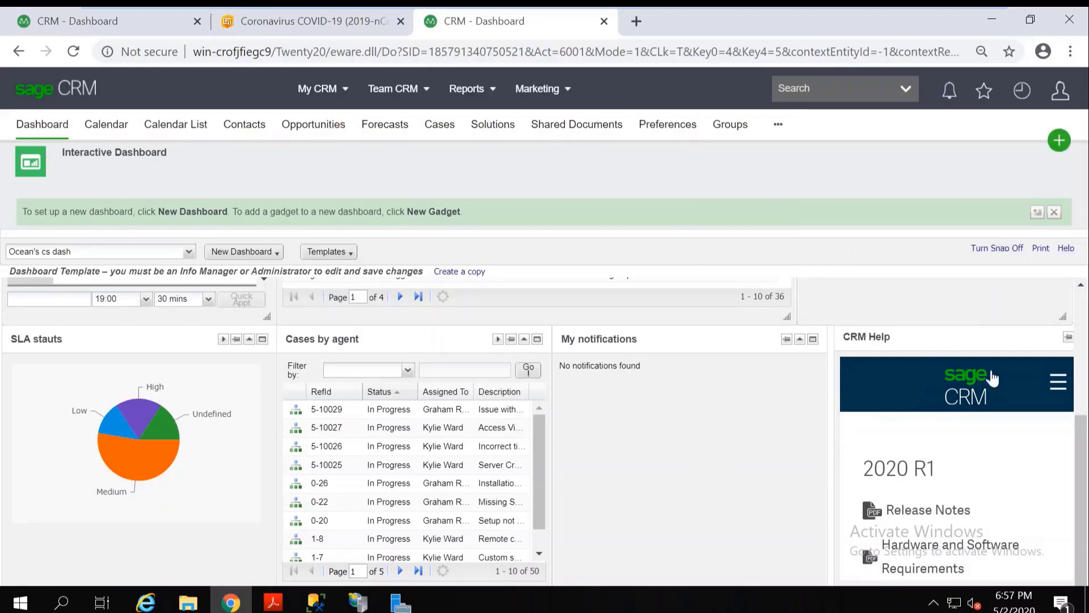
Check the Case details link by selecting the "Incorrect time for North America" and "Crash on startup" cases in Open cases by stage.
scroll(964, 363, "up", 4)
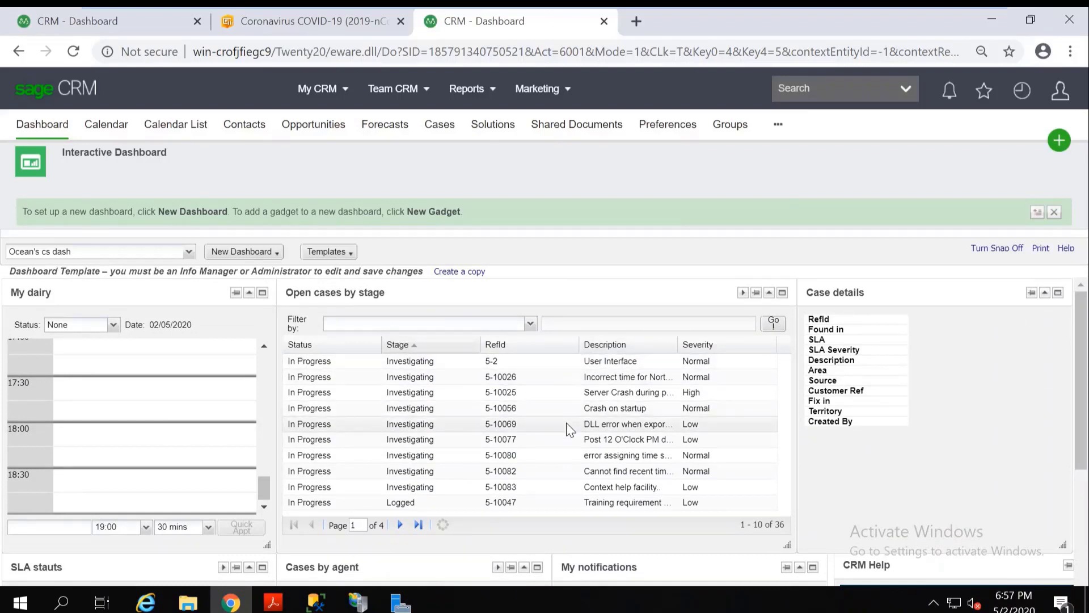
double_click(328, 377)
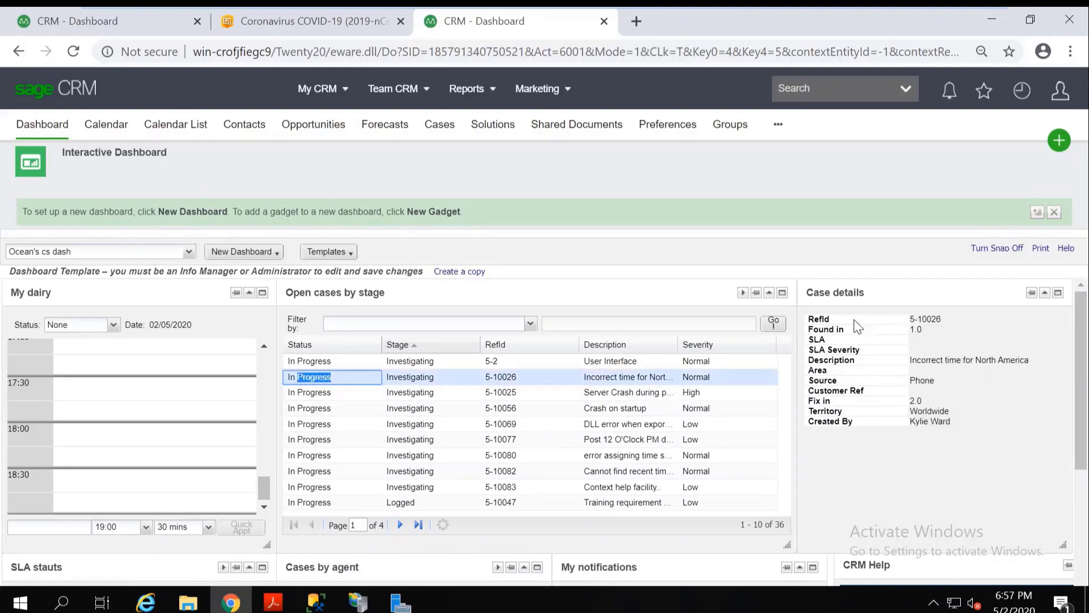
left_click(368, 411)
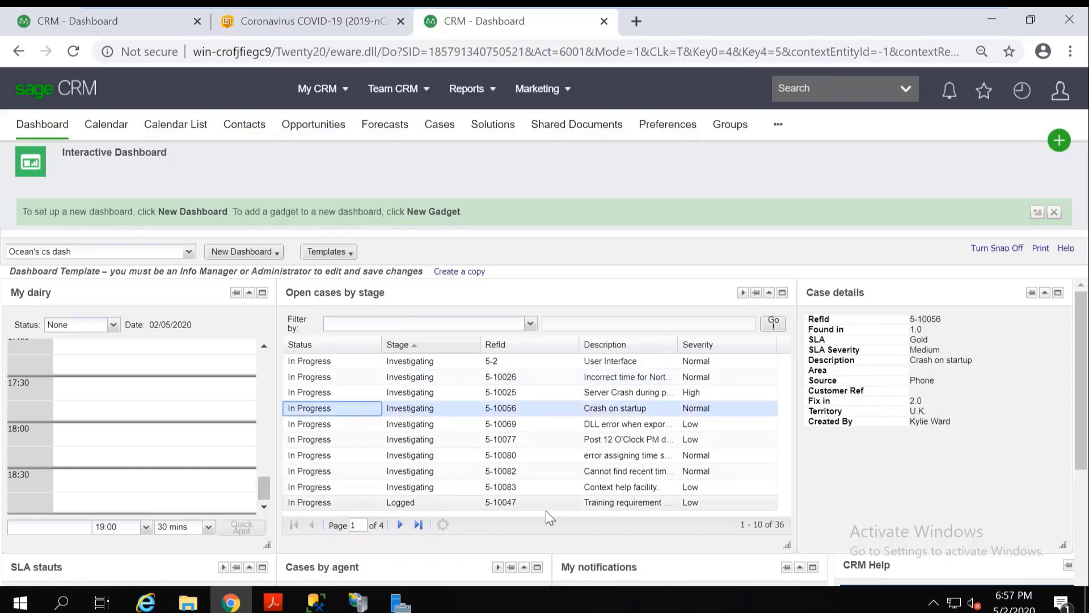